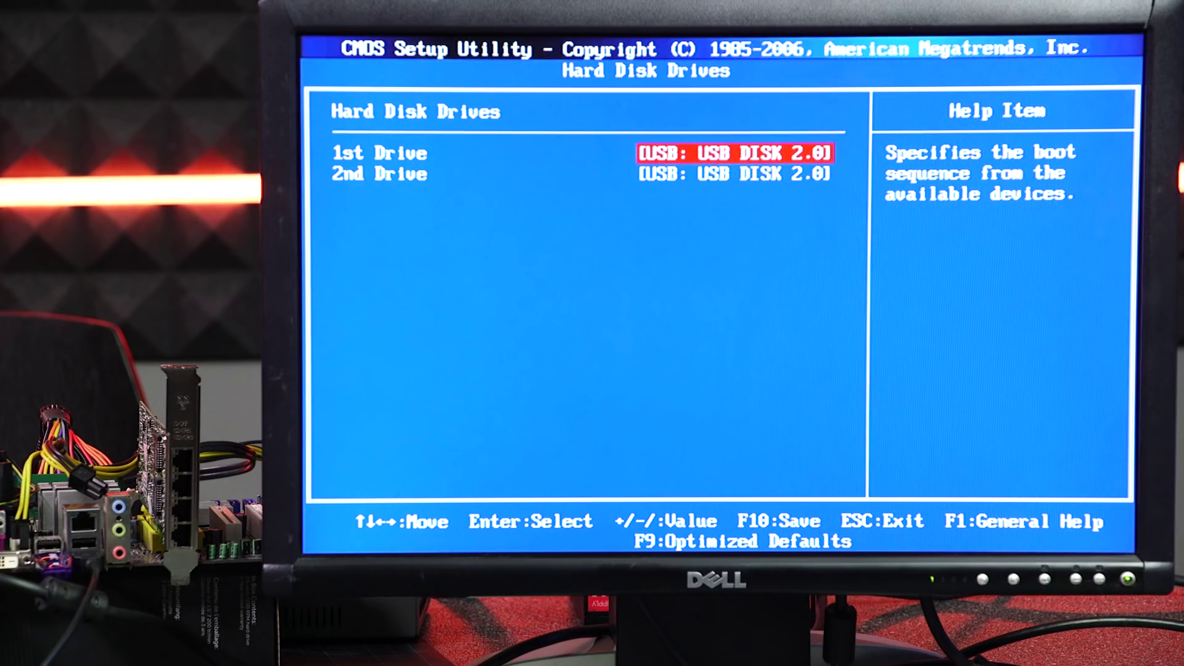
- Save the BIOS boot drive changes and exit setup, confirming the restart
key("Escape")
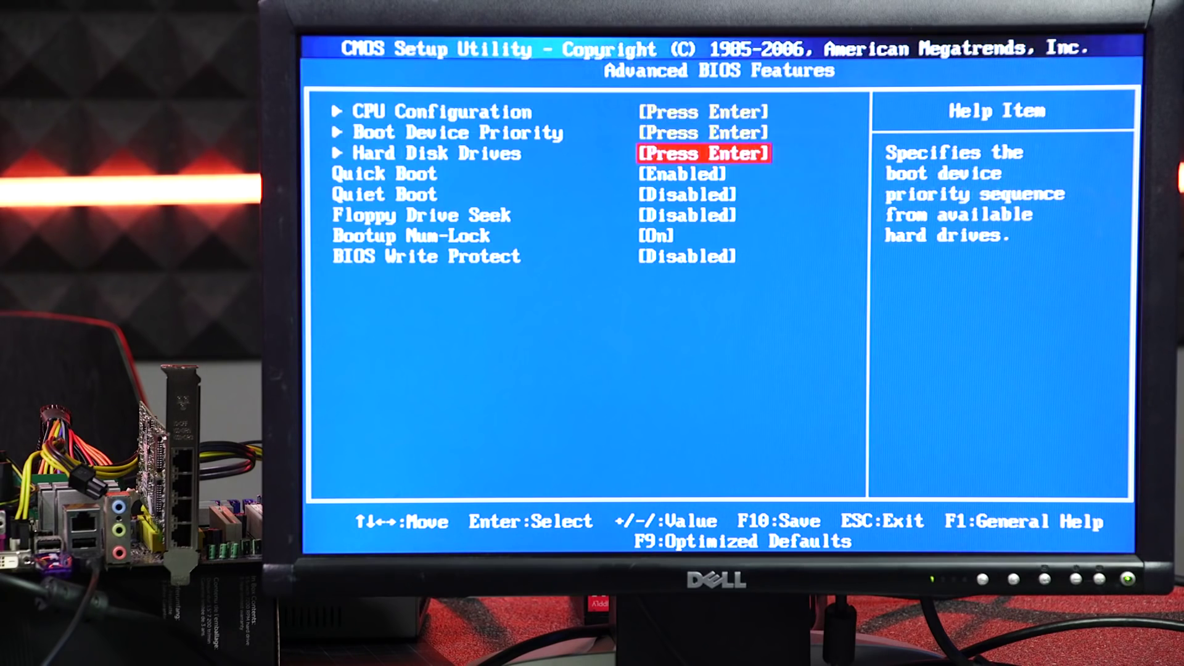
key("Escape")
key("Right")
key("Down")
key("Down")
key("Return")
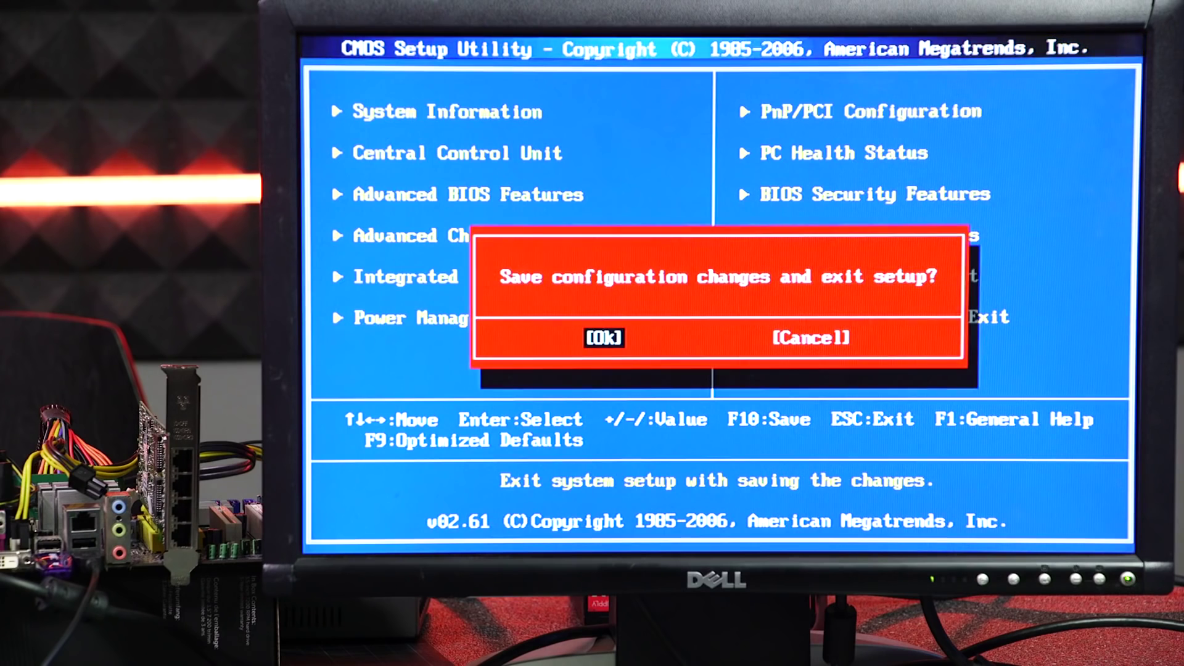
key("Return")
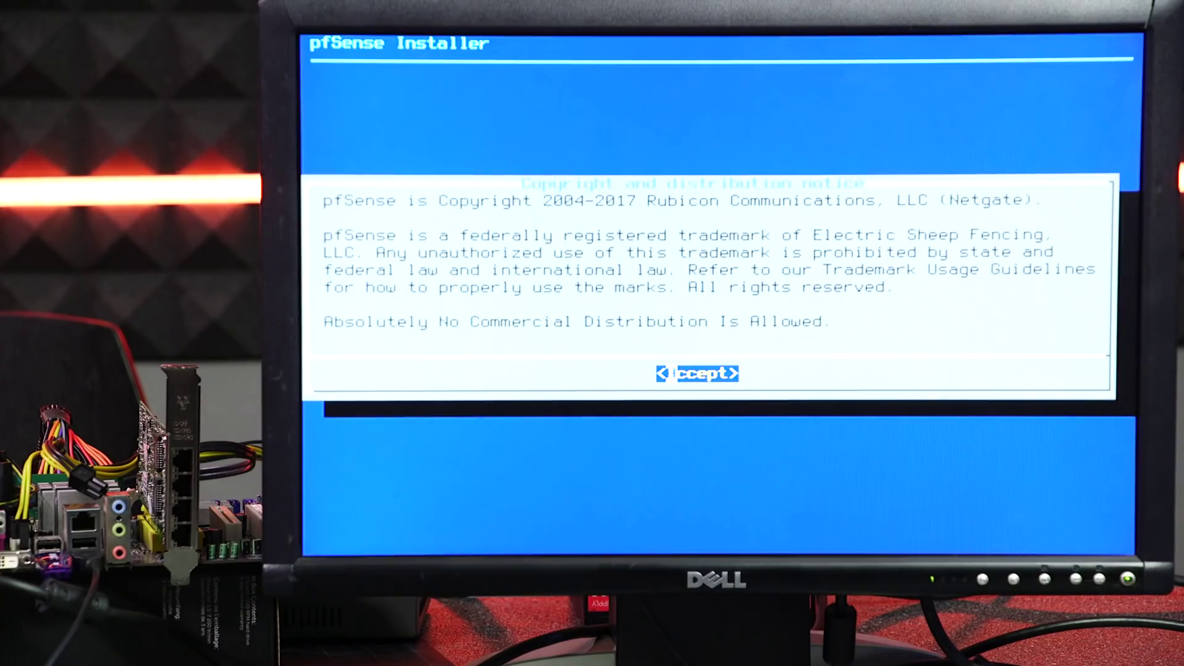
- Accept the copyright notice and choose Install from the pfSense Welcome menu
key("Return")
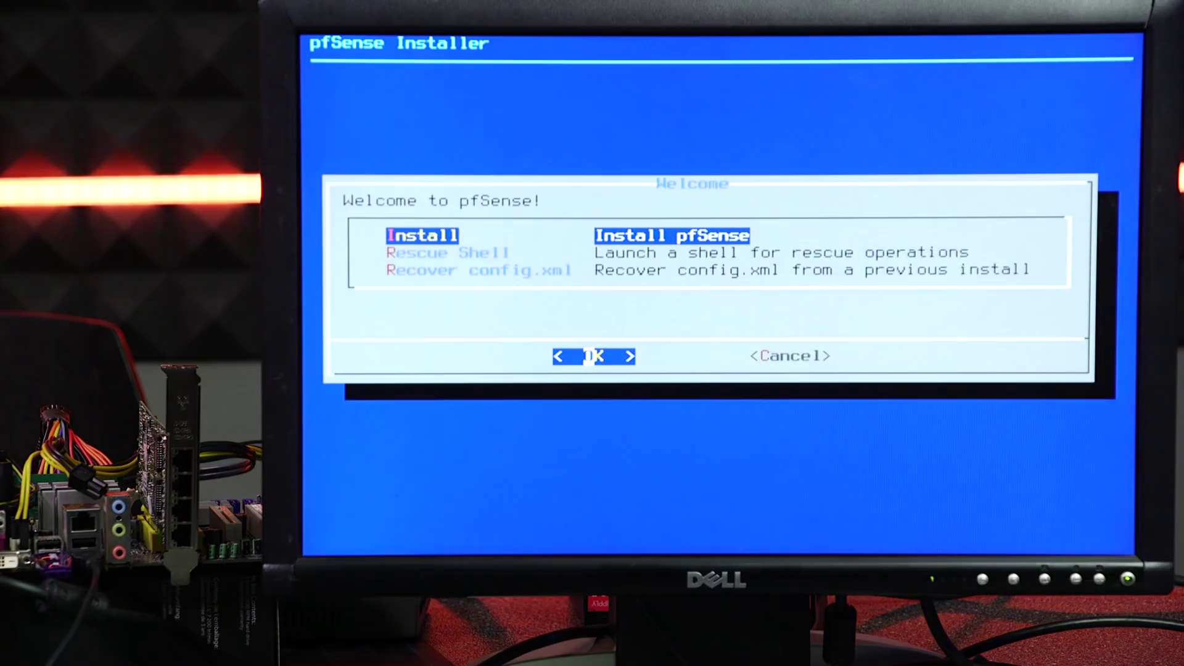
key("Down")
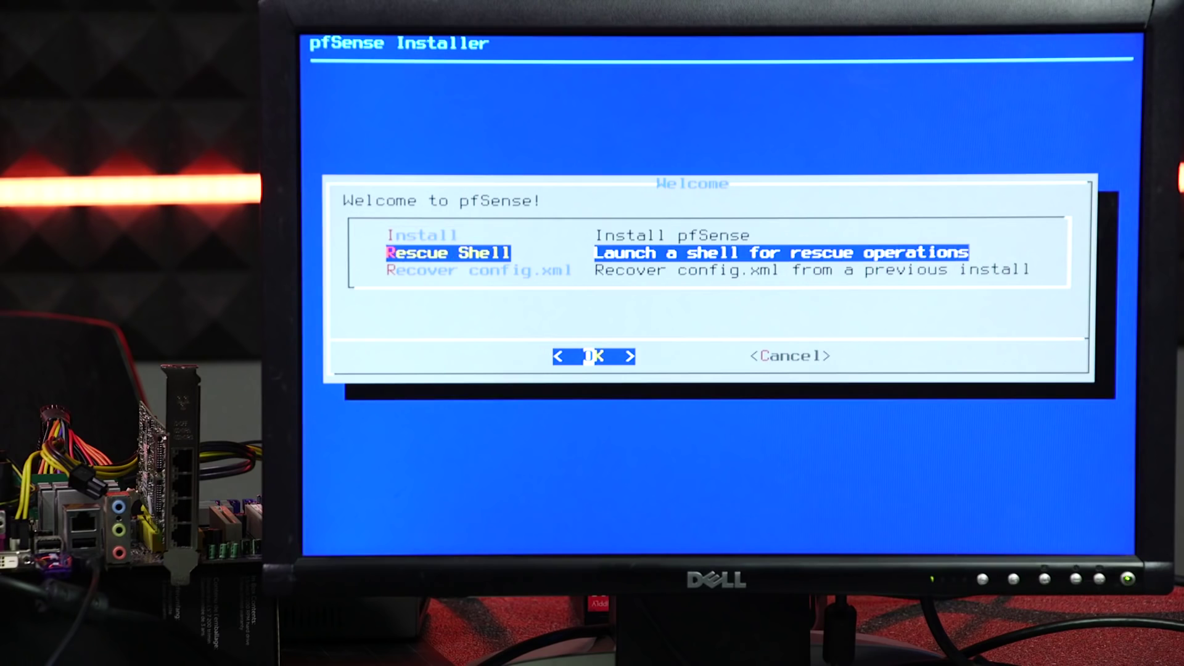
key("Down")
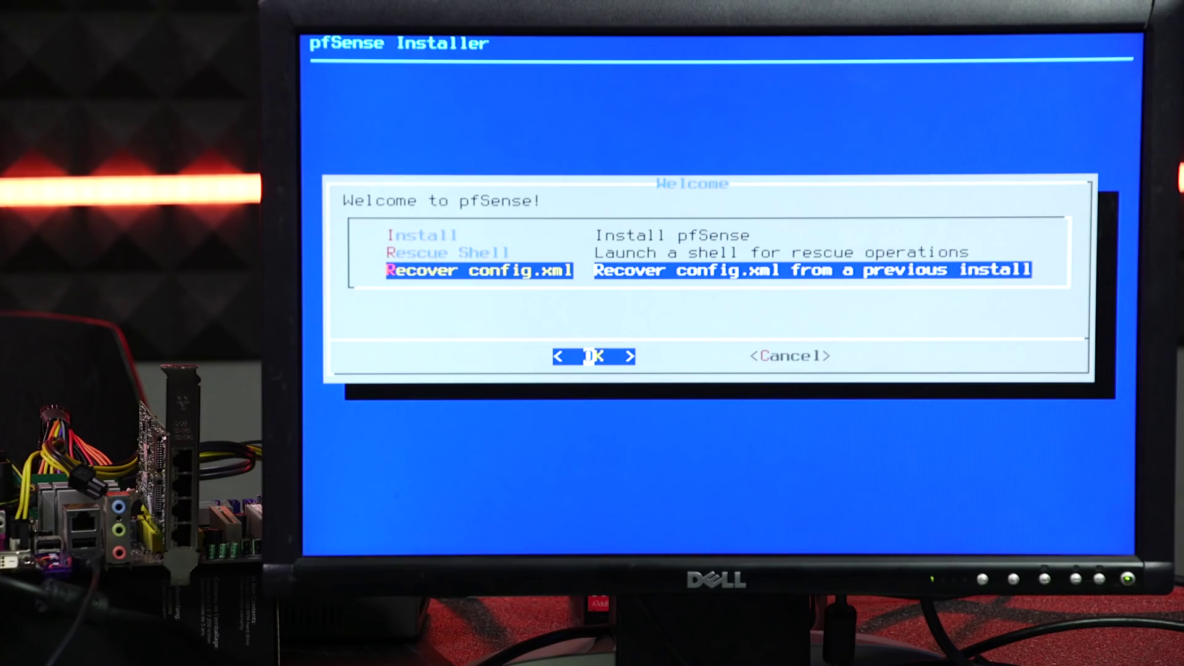
key("Up")
key("Up")
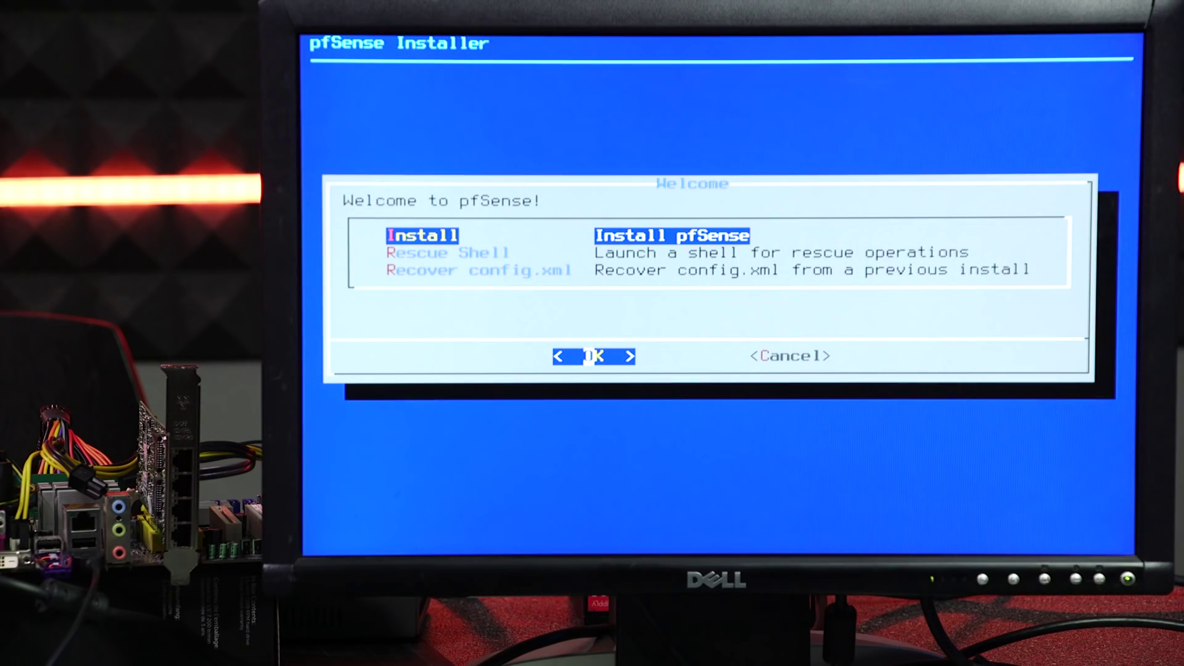
key("Return")
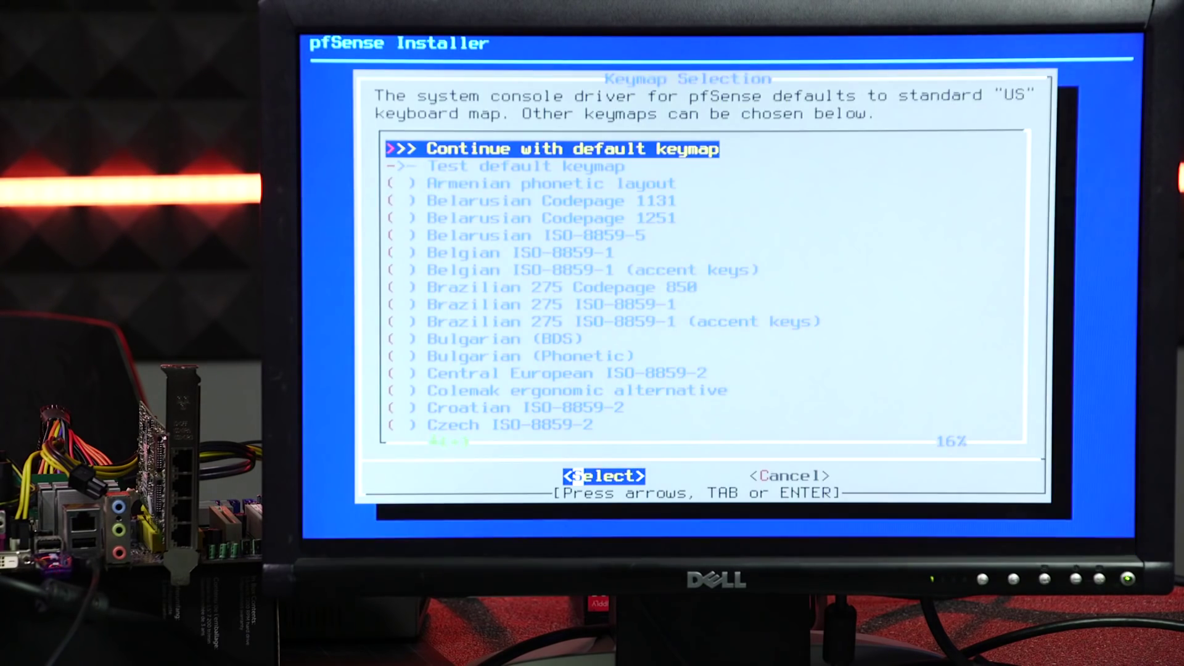
- Keep the default US keymap and choose Auto (ZFS) partitioning
key("Return")
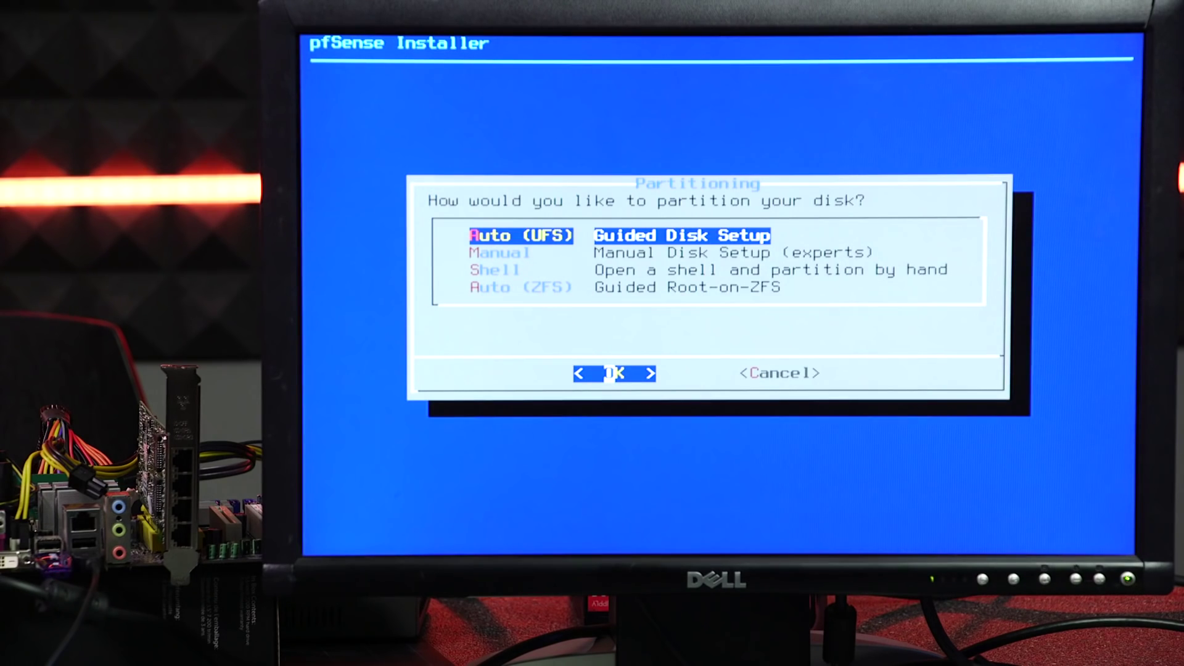
key("Down")
key("Down")
key("Down")
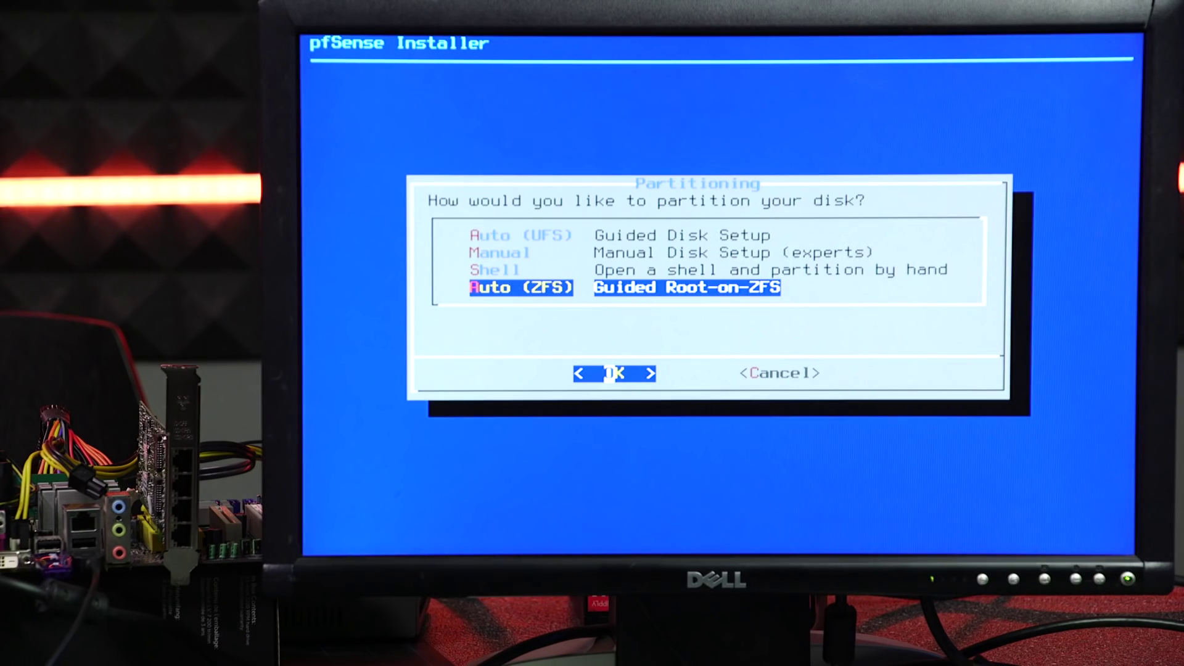
key("Return")
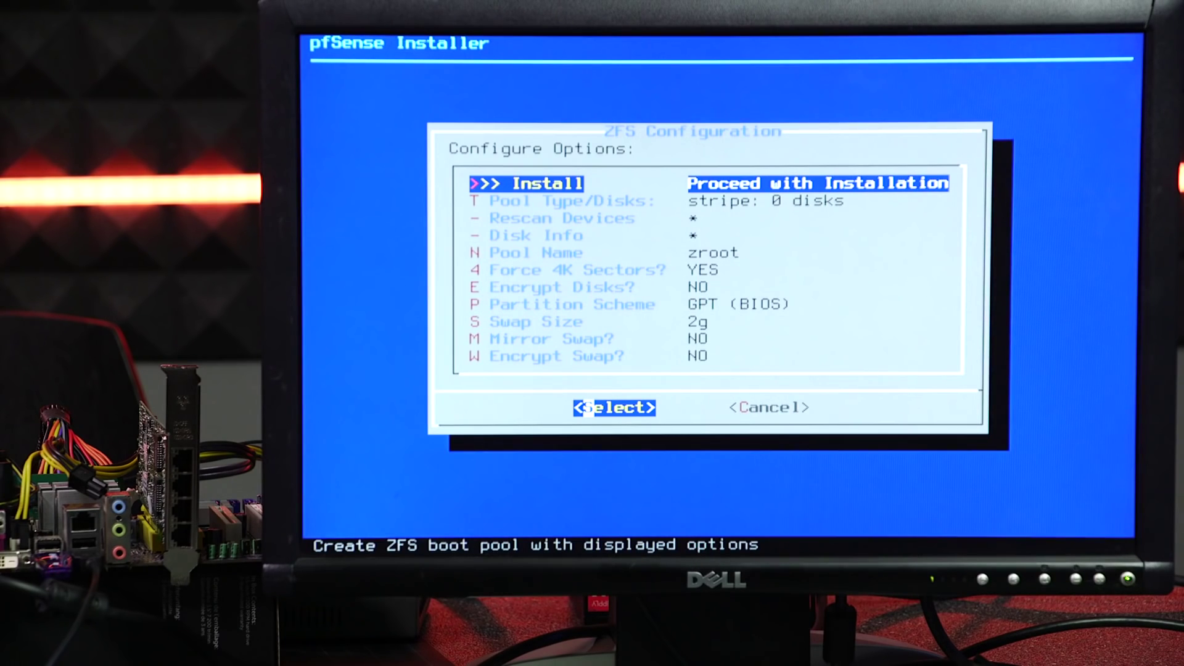
- Review the ZFS options (stripe, GPT (BIOS), 2g swap) and return to Install
key("Down")
key("Down")
key("Down")
key("Down")
key("Down")
key("Down")
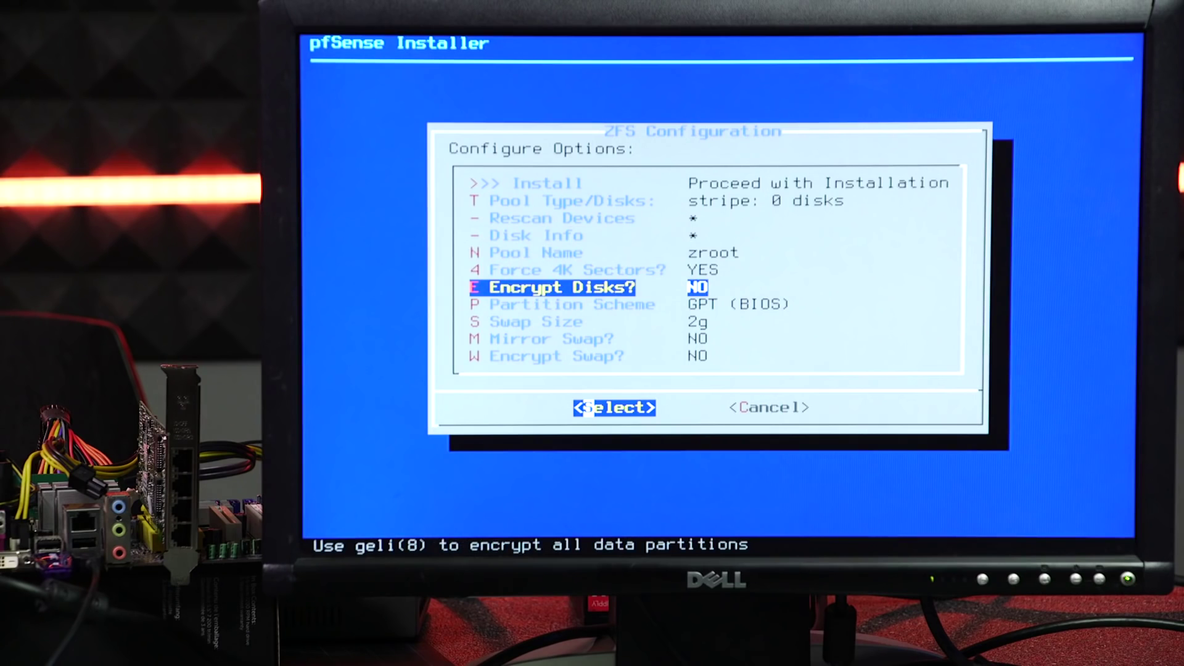
key("Up")
key("Up")
key("Up")
key("Up")
key("Up")
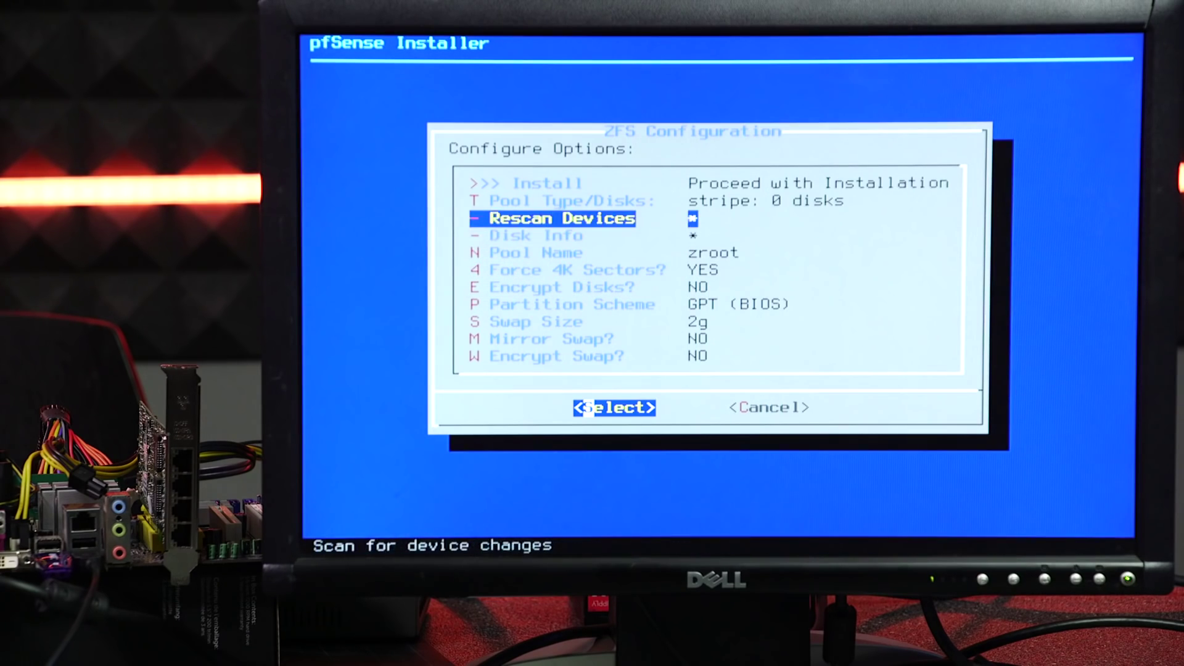
key("Up")
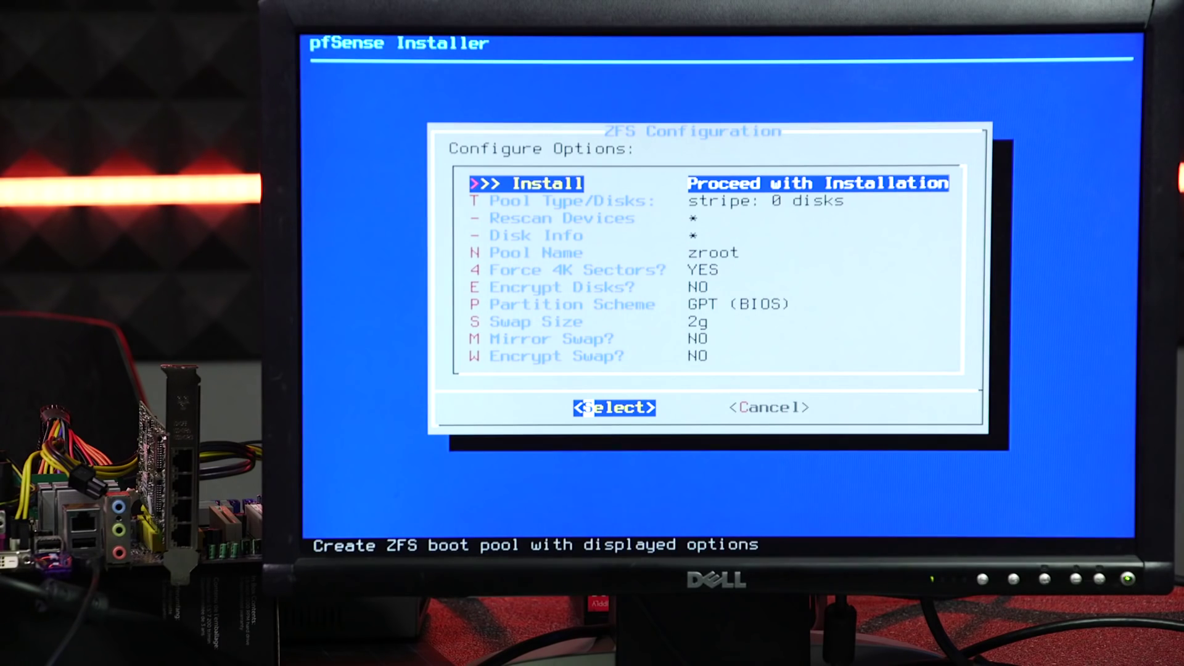
- Install as a stripe pool on the ada0 disk, agreeing to wipe its contents
key("Down")
key("Return")
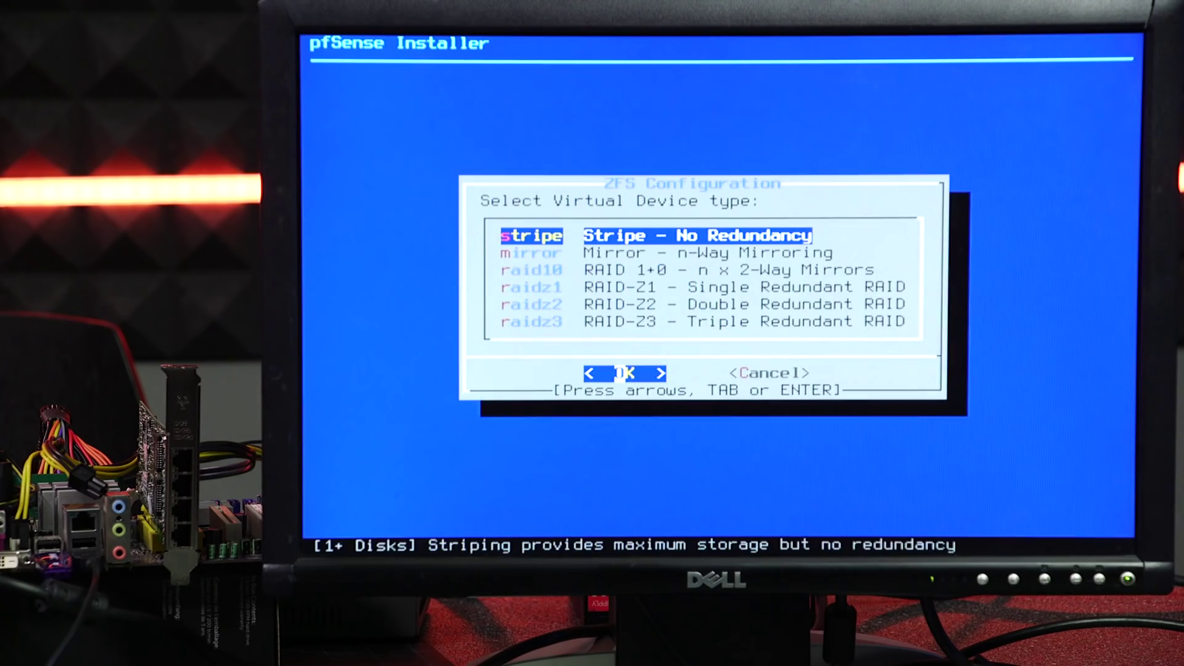
key("Return")
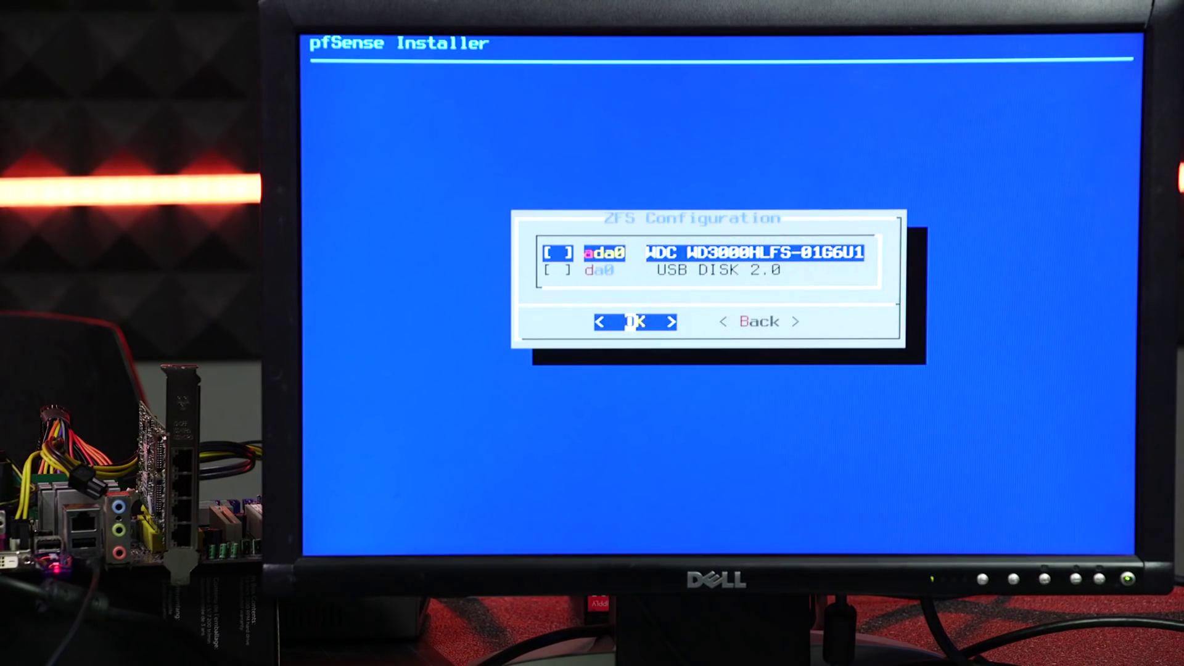
key("space")
key("Down")
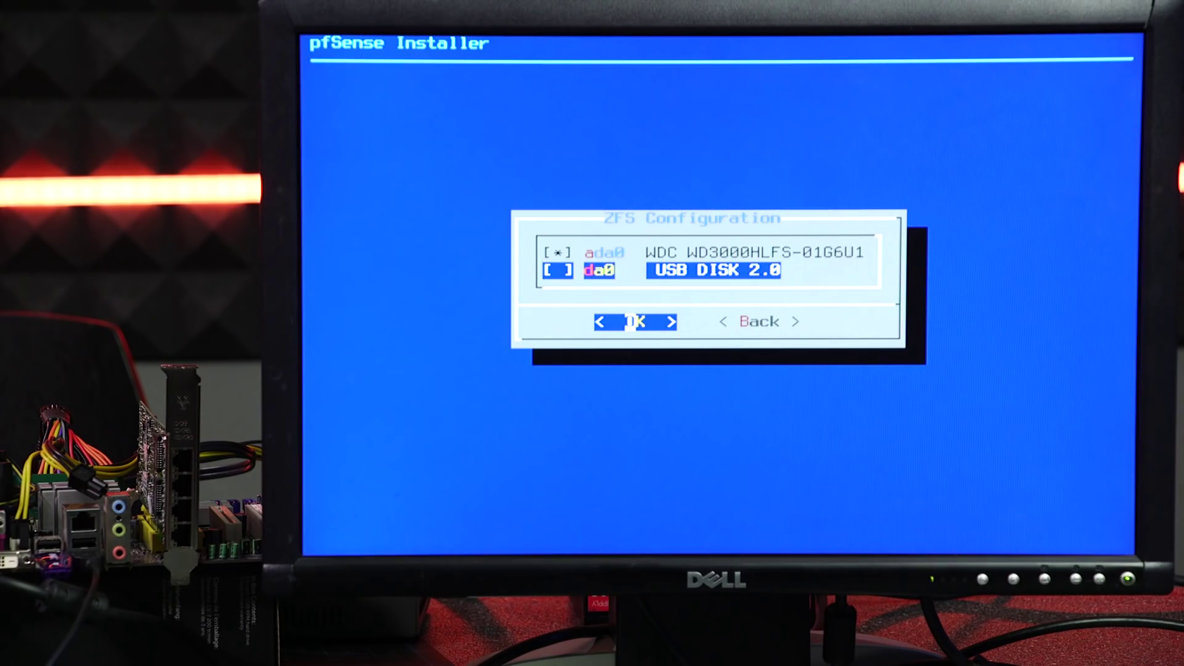
key("Up")
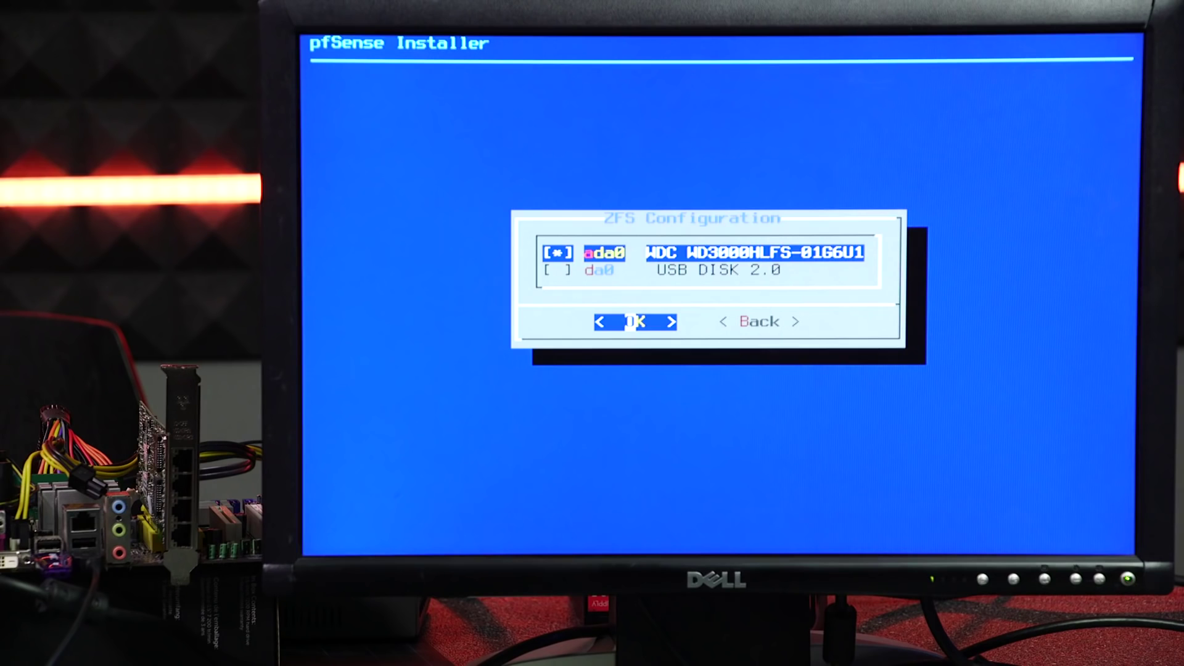
key("Return")
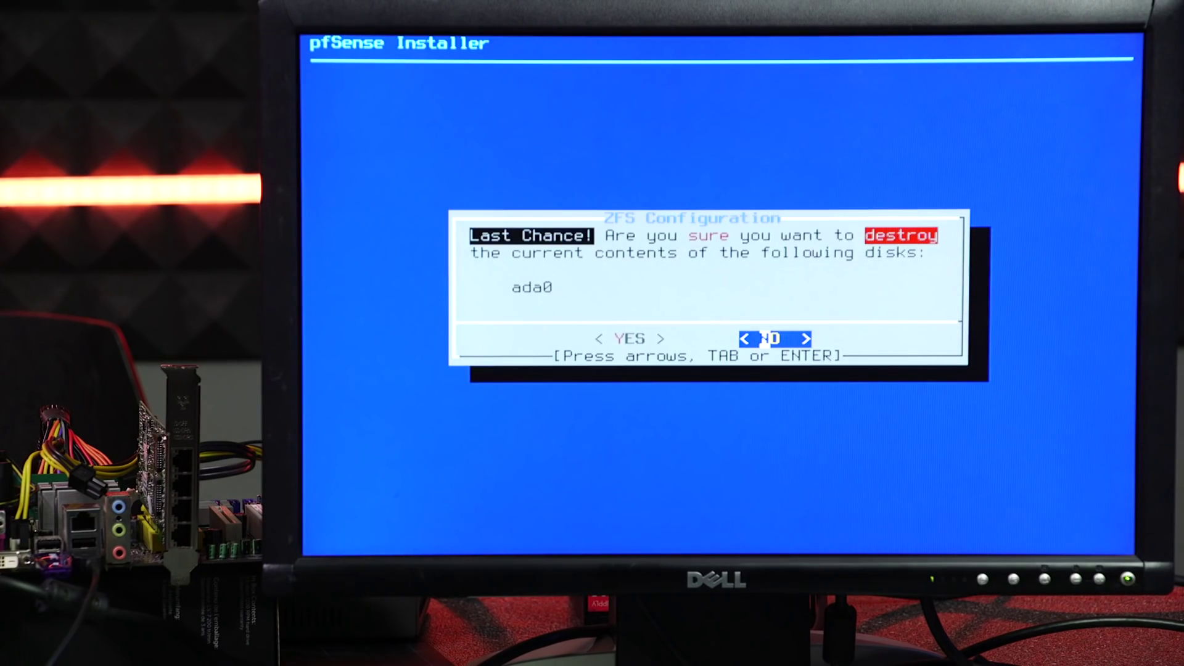
key("Left")
key("Return")
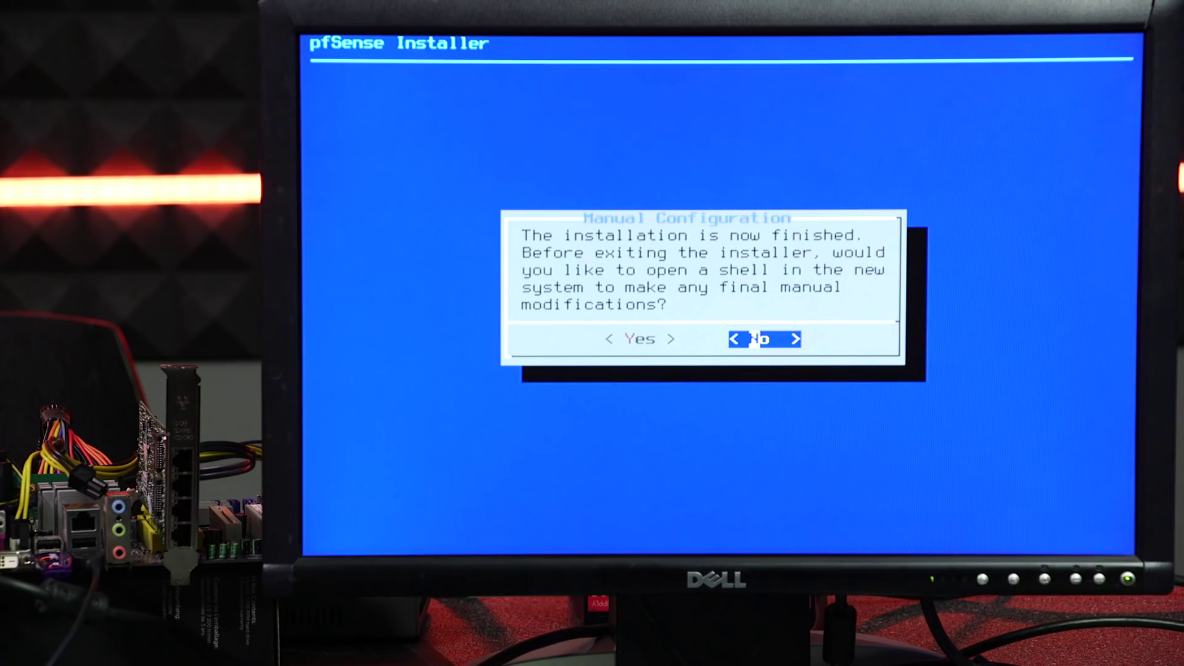
- Decline the manual configuration shell and reboot into the installed pfSense
key("Return")
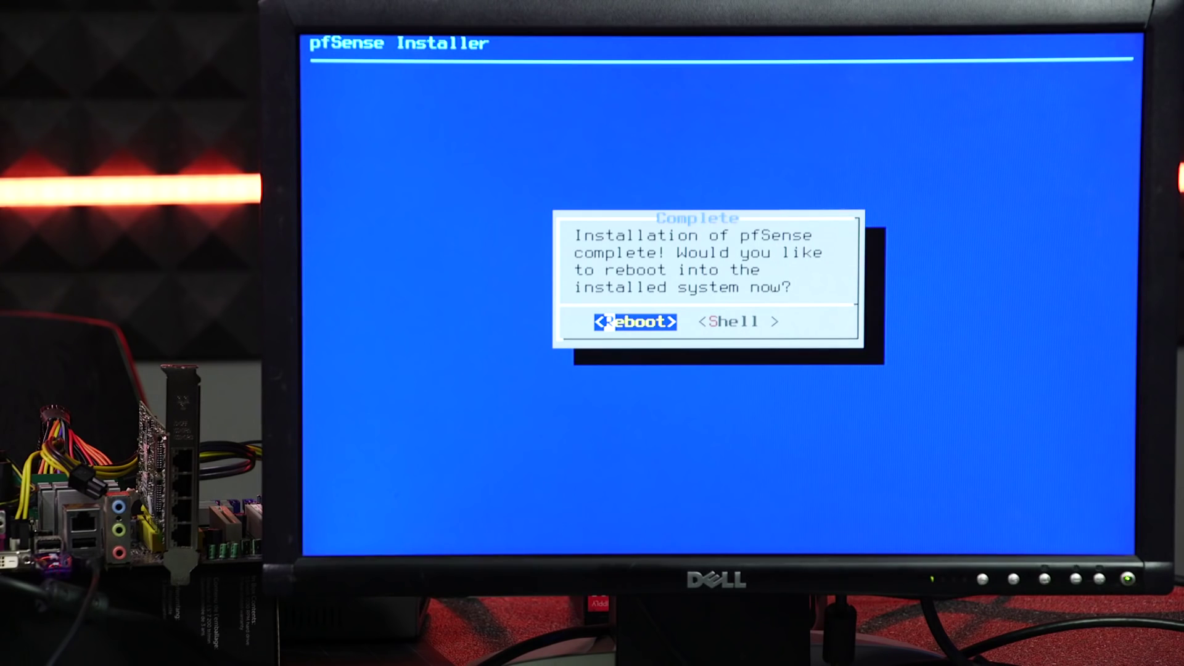
key("Return")
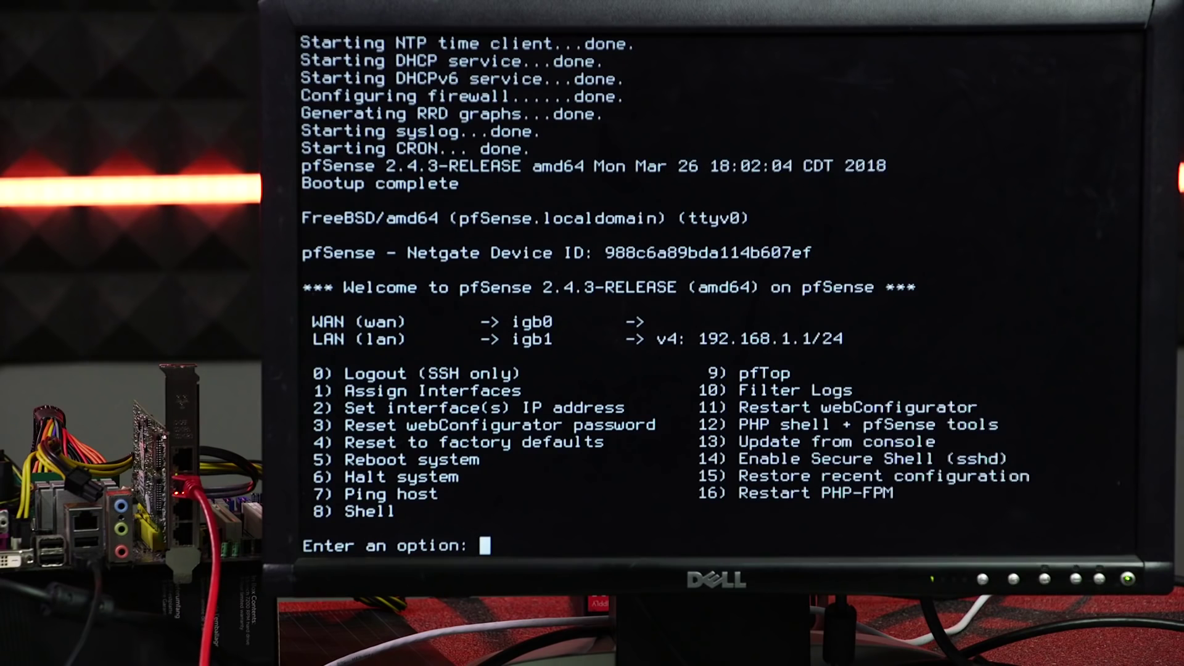
type("1")
key("Return")
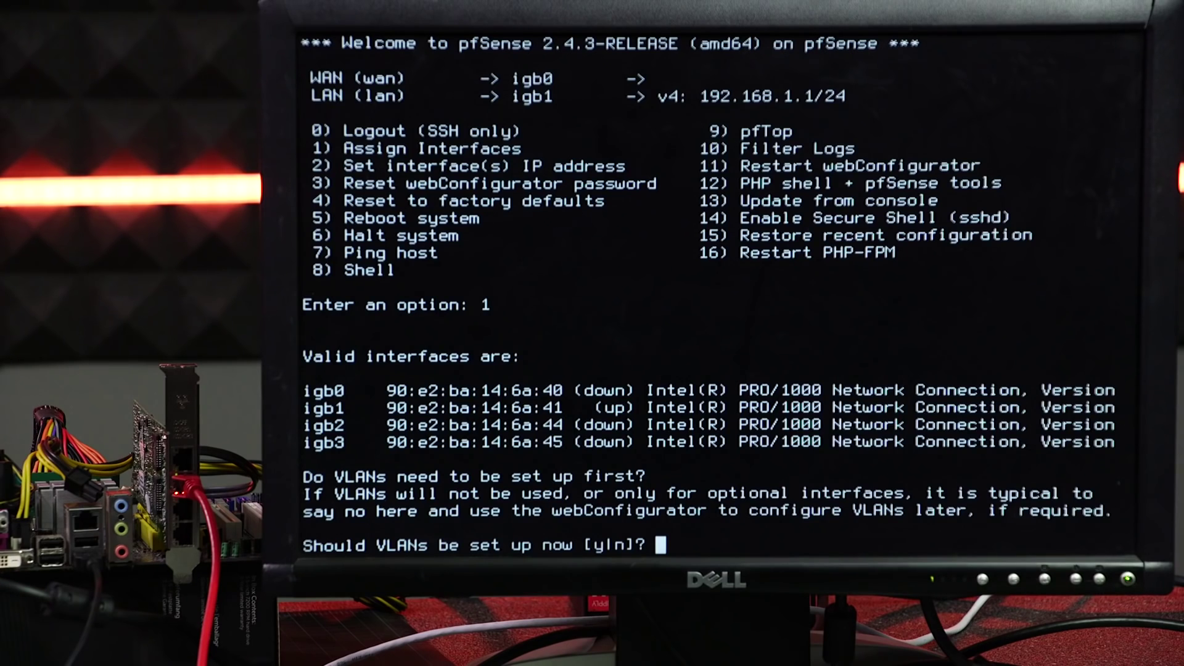
key("ctrl+c")
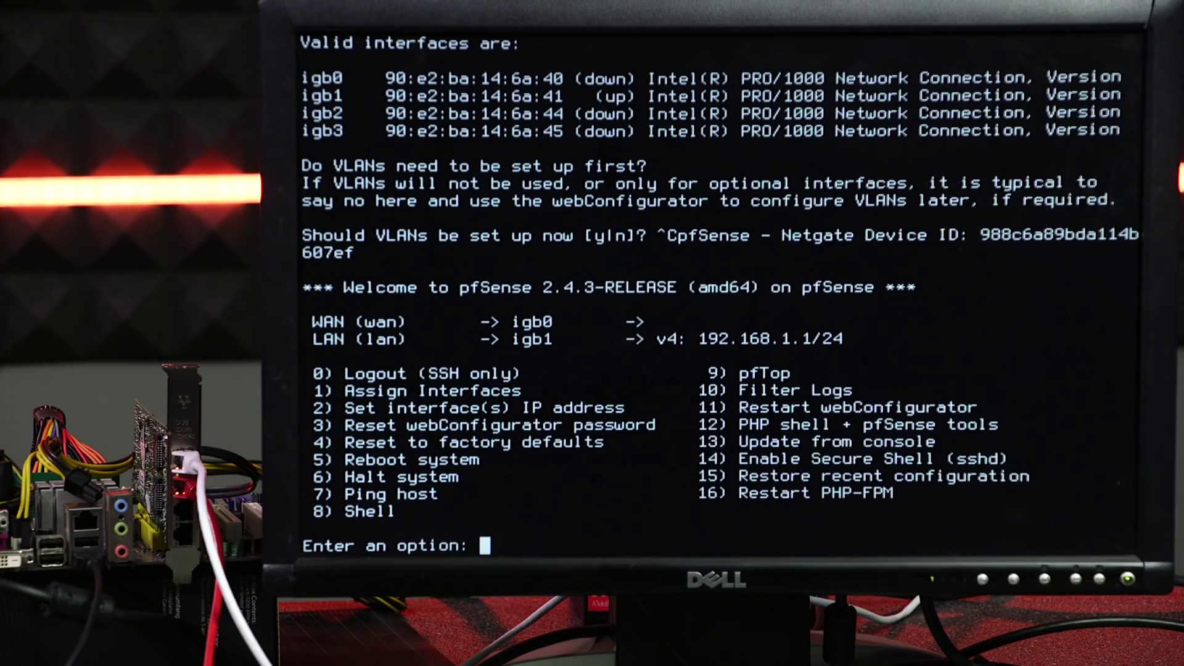
- Choose console option 1 to assign interfaces, then abort the VLAN prompt with Ctrl+C
type("1")
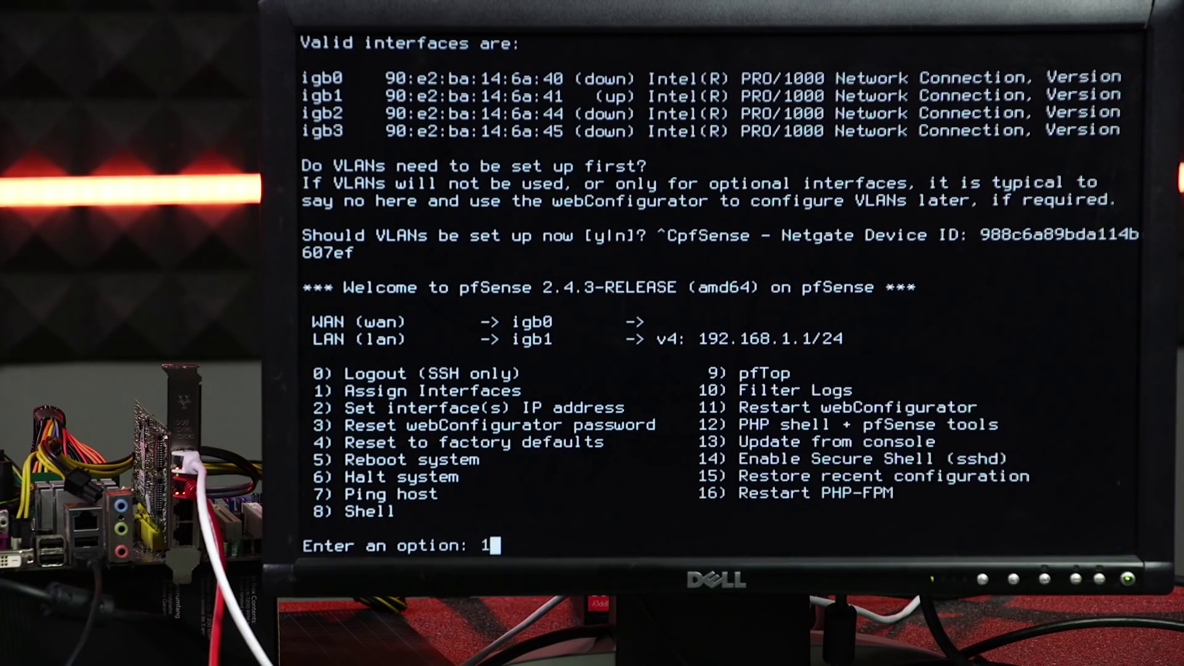
key("Return")
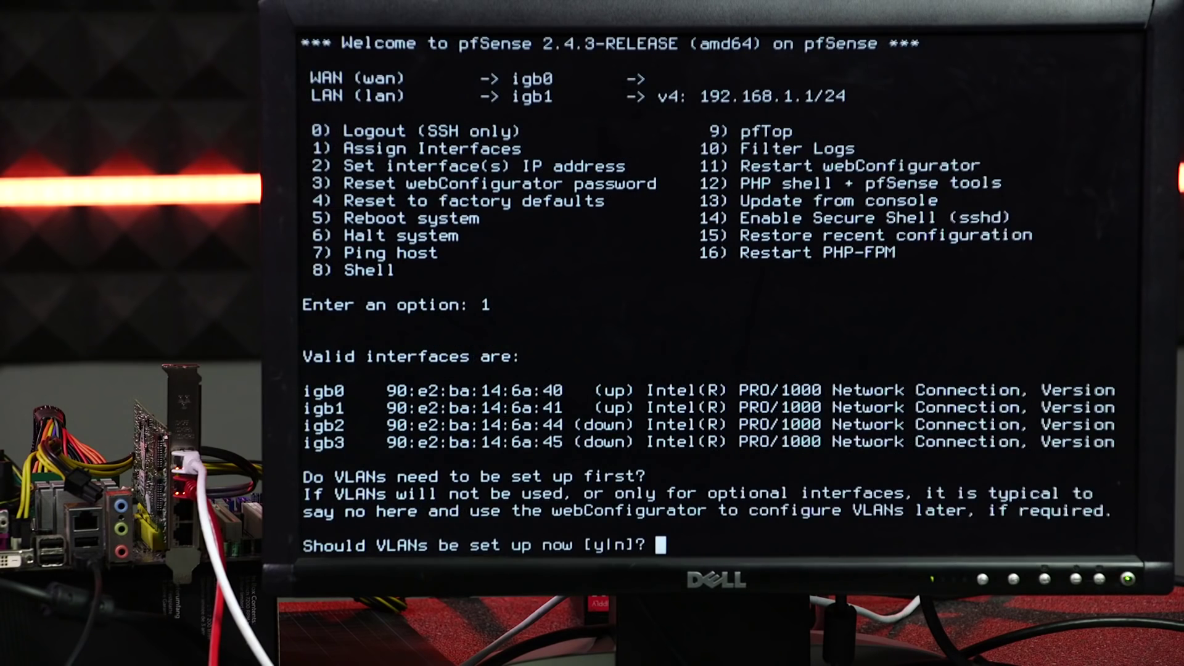
key("ctrl+c")
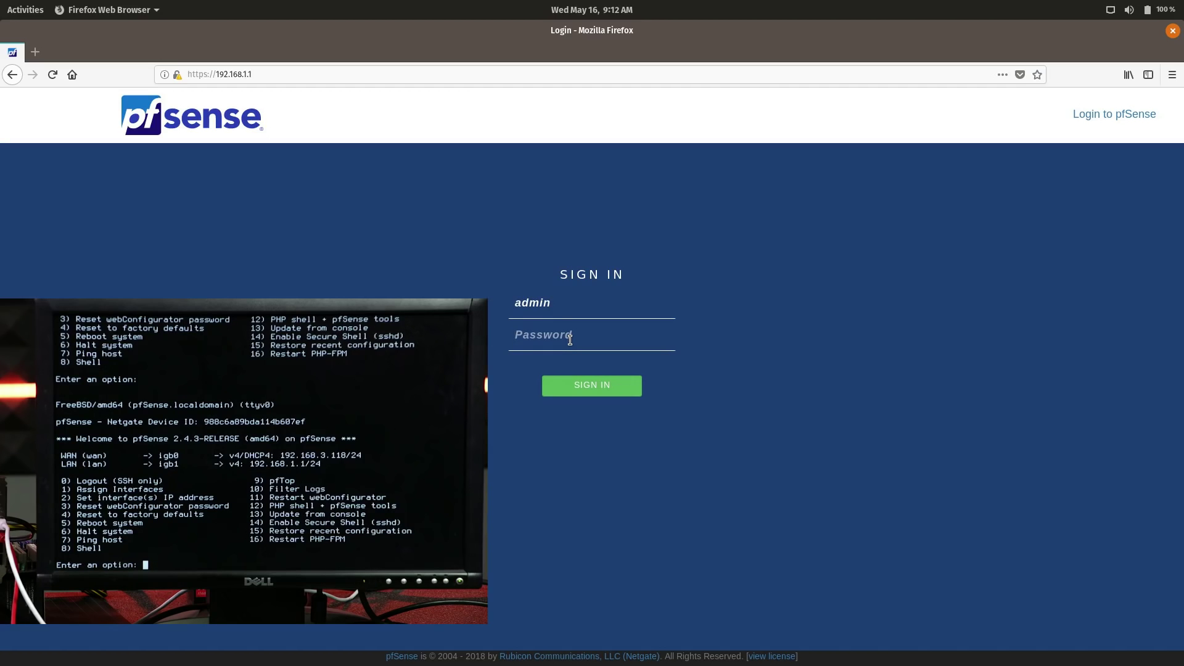
- Sign in as admin with the password and advance the wizard to General Information
type("pfsense")
key("Return")
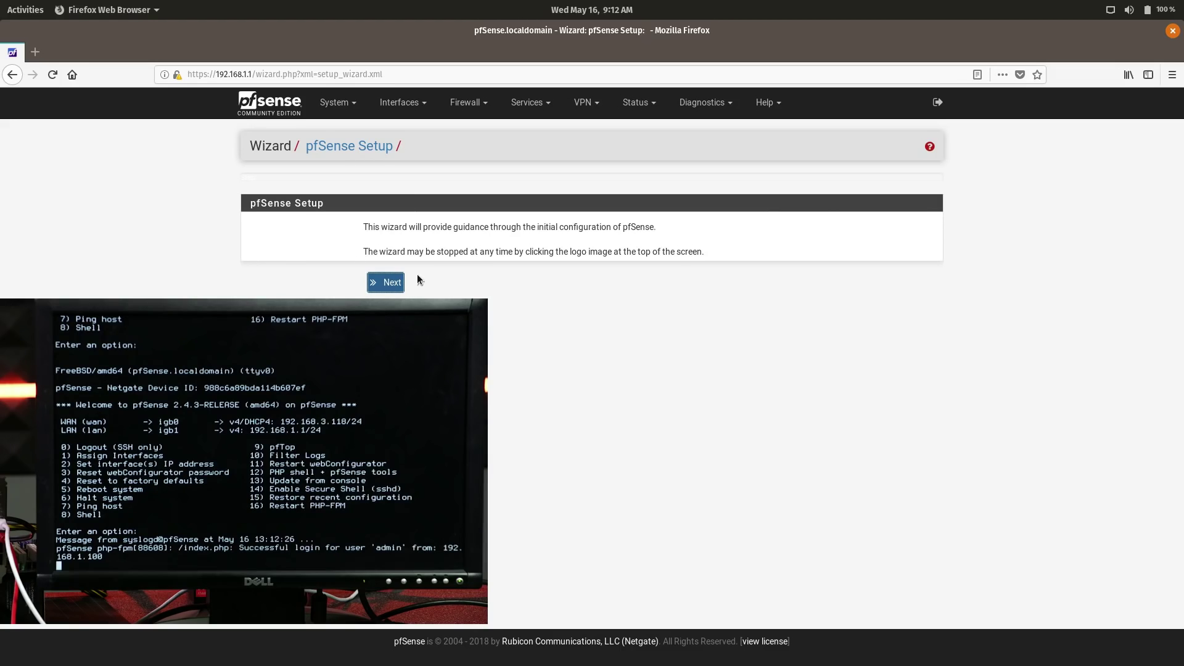
left_click(384, 285)
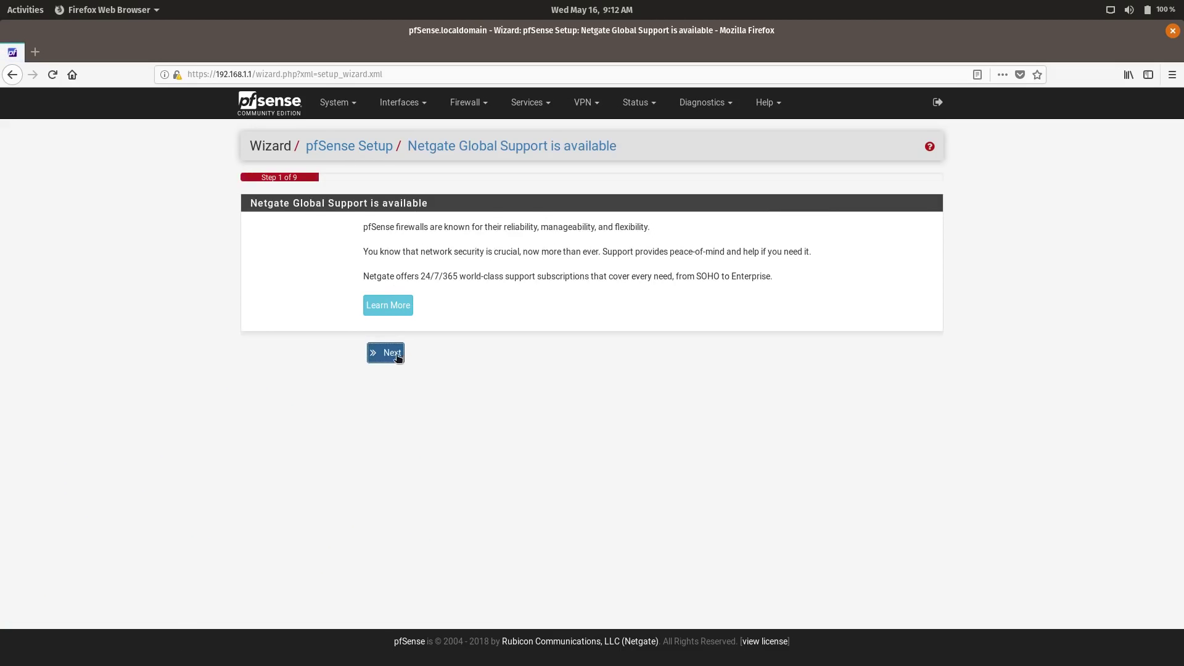
left_click(394, 354)
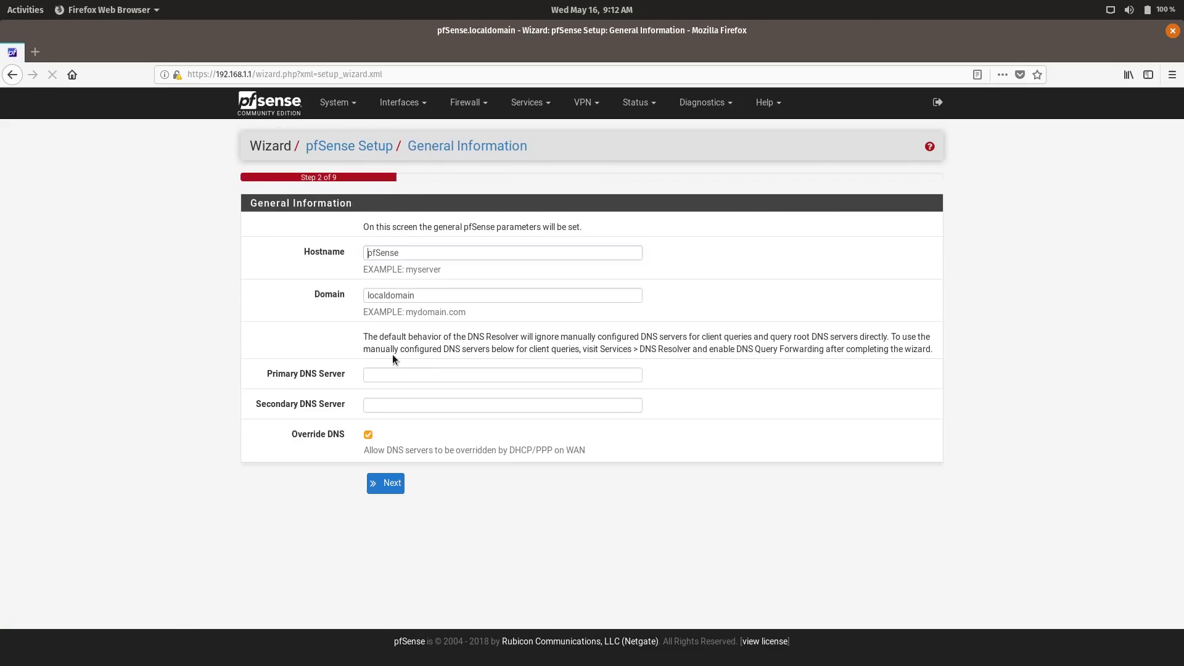
- Enter 1.1.1.1 as primary and 9.9.9.9 as secondary DNS server, then continue
left_click(425, 372)
type("1.1")
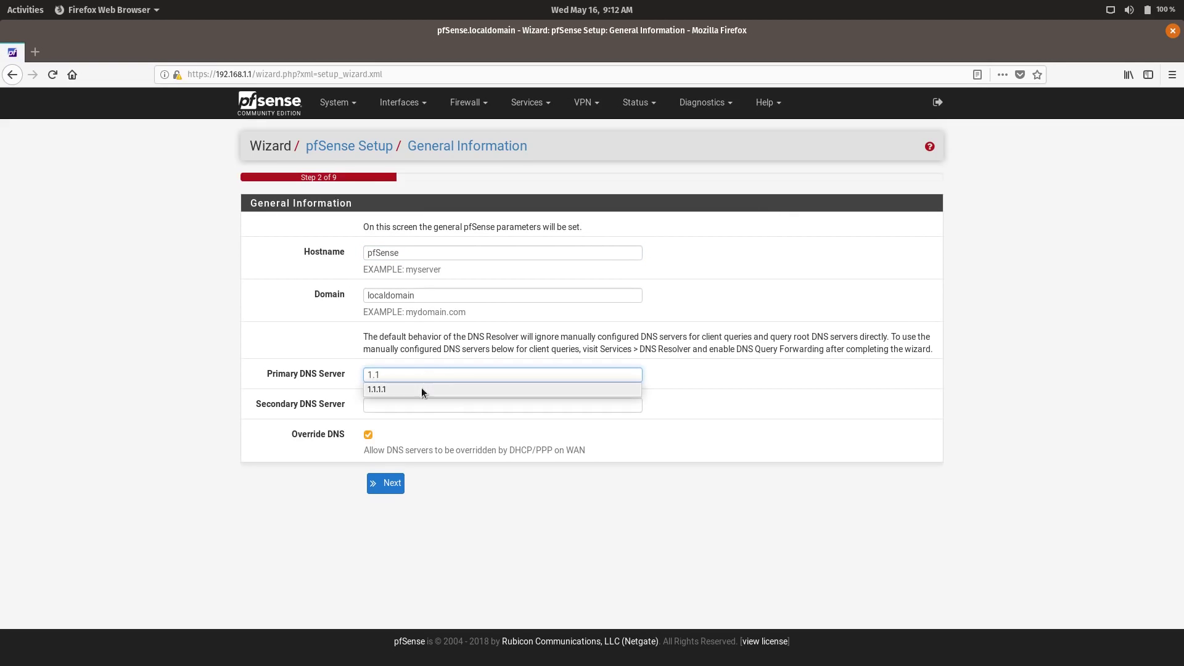
left_click(420, 389)
left_click(412, 406)
type("9.9")
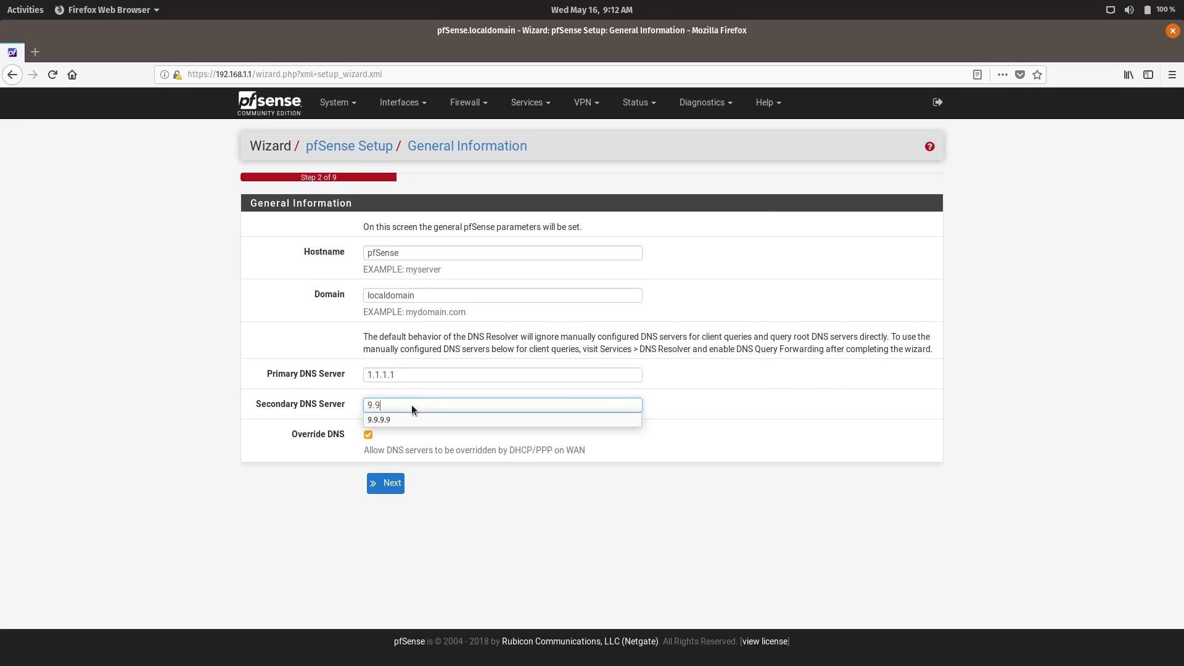
left_click(391, 419)
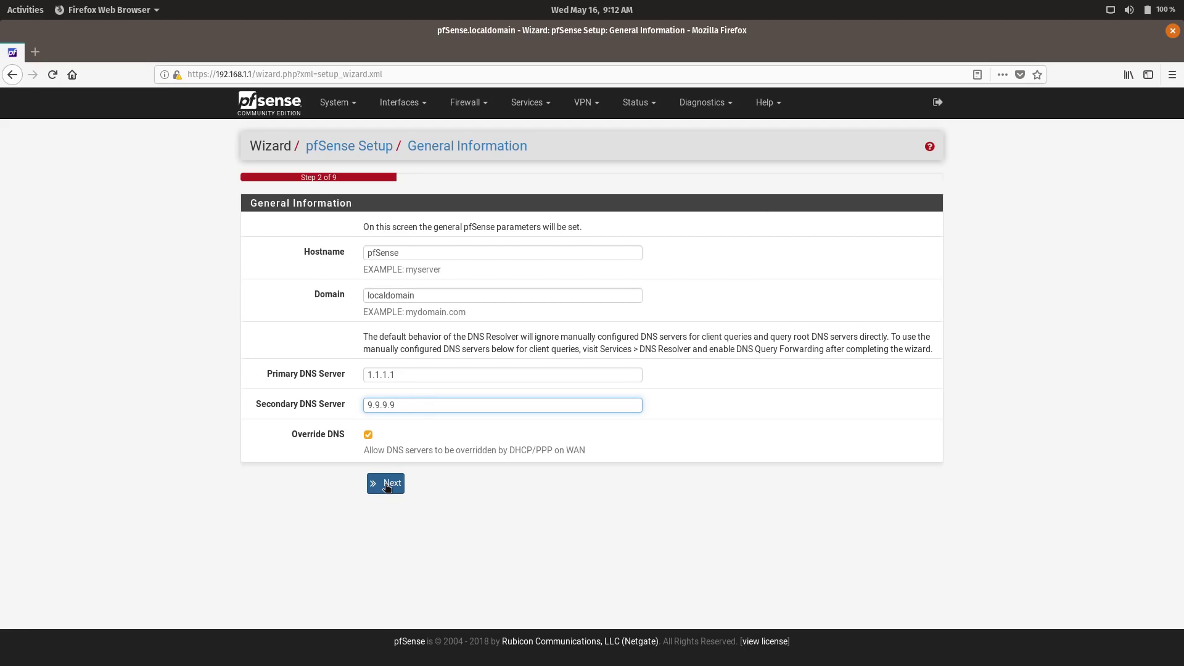
left_click(387, 486)
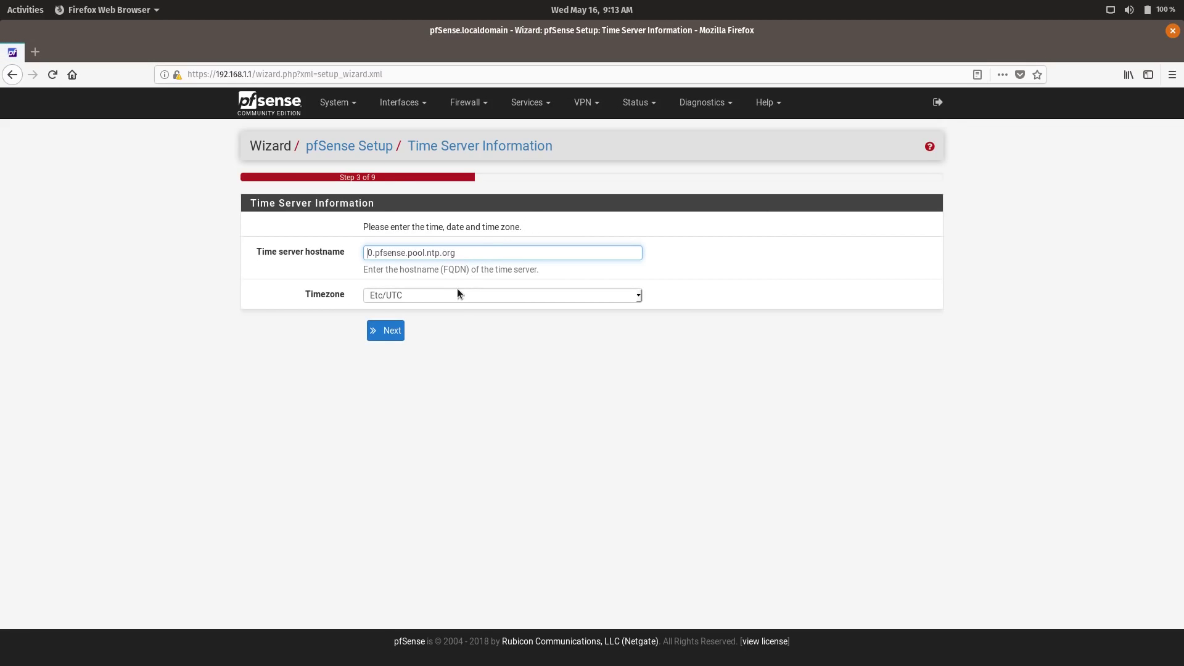
- Pick America/Detroit from the timezone list and continue
left_click(638, 296)
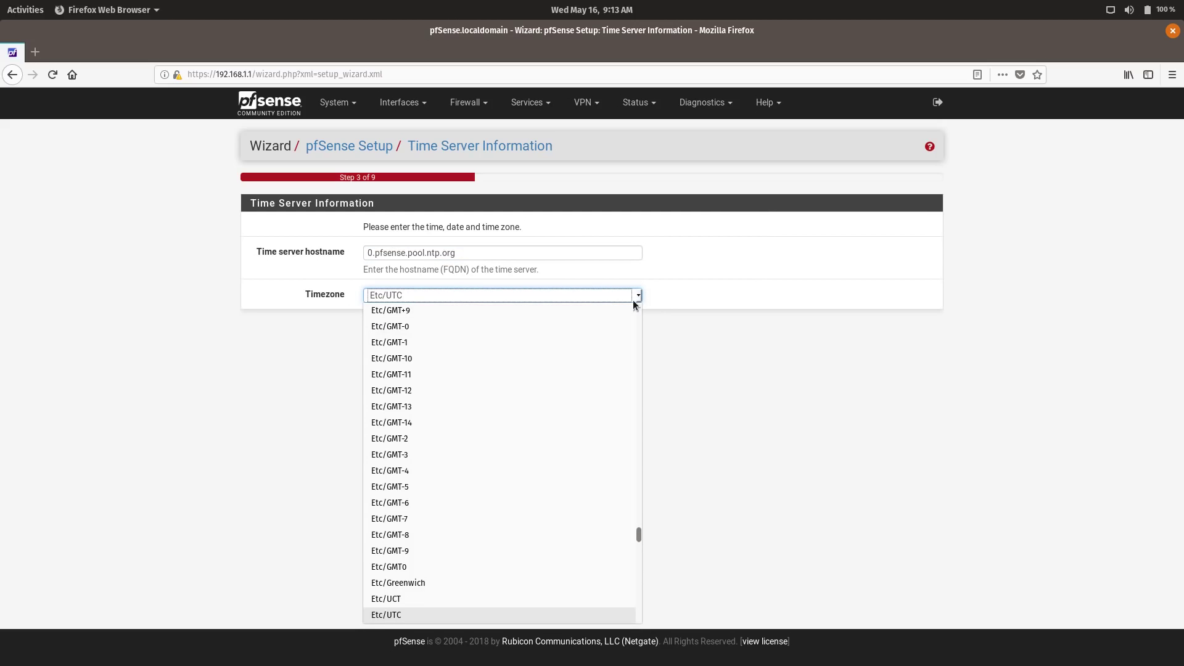
left_click_drag(639, 535, 600, 380)
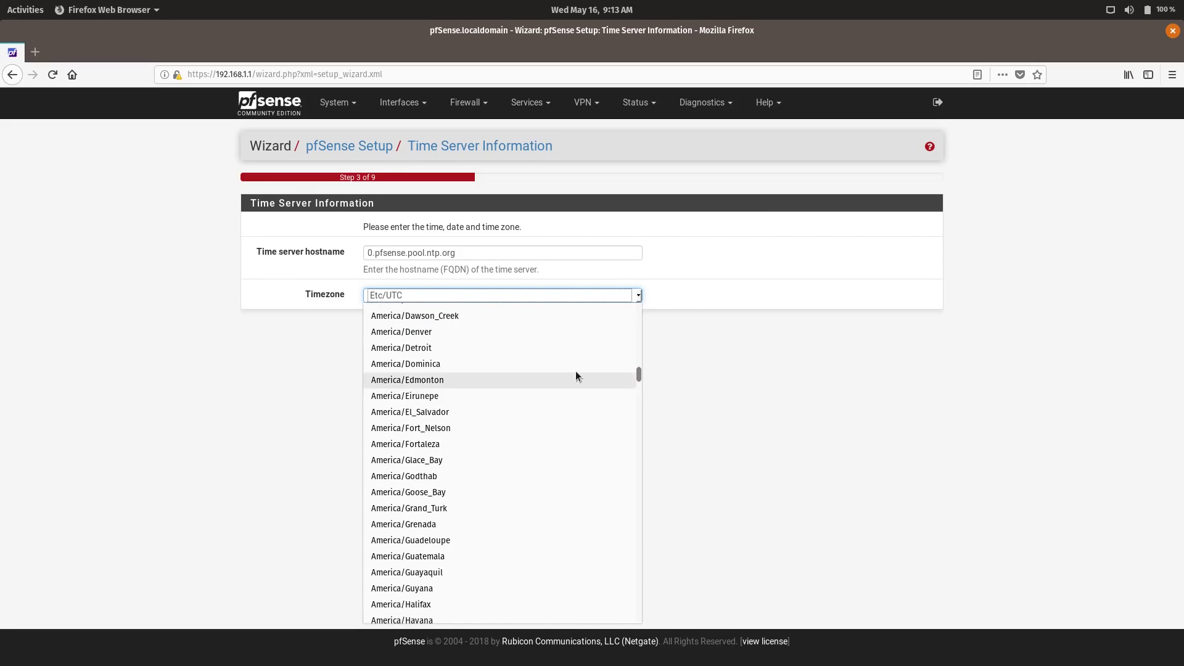
left_click(558, 348)
left_click(387, 336)
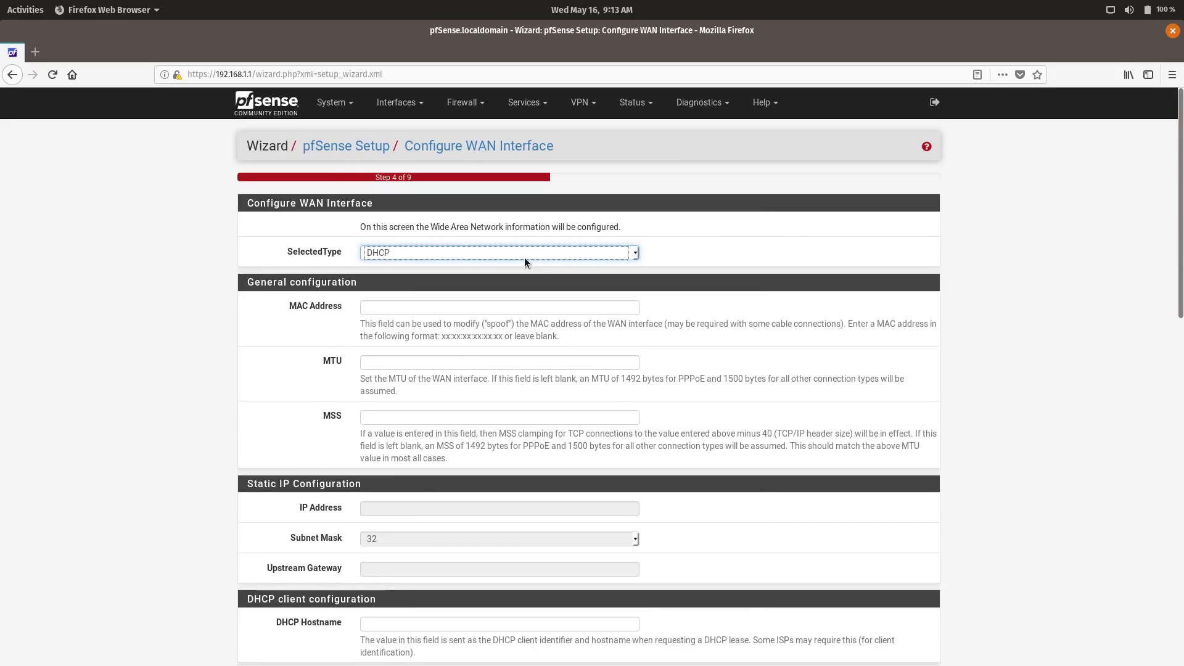
- Keep WAN on DHCP, uncheck Block RFC1918 private and bogon networks, and continue
left_click(501, 250)
left_click(500, 250)
scroll(652, 367, "down", 3)
scroll(650, 376, "down", 9)
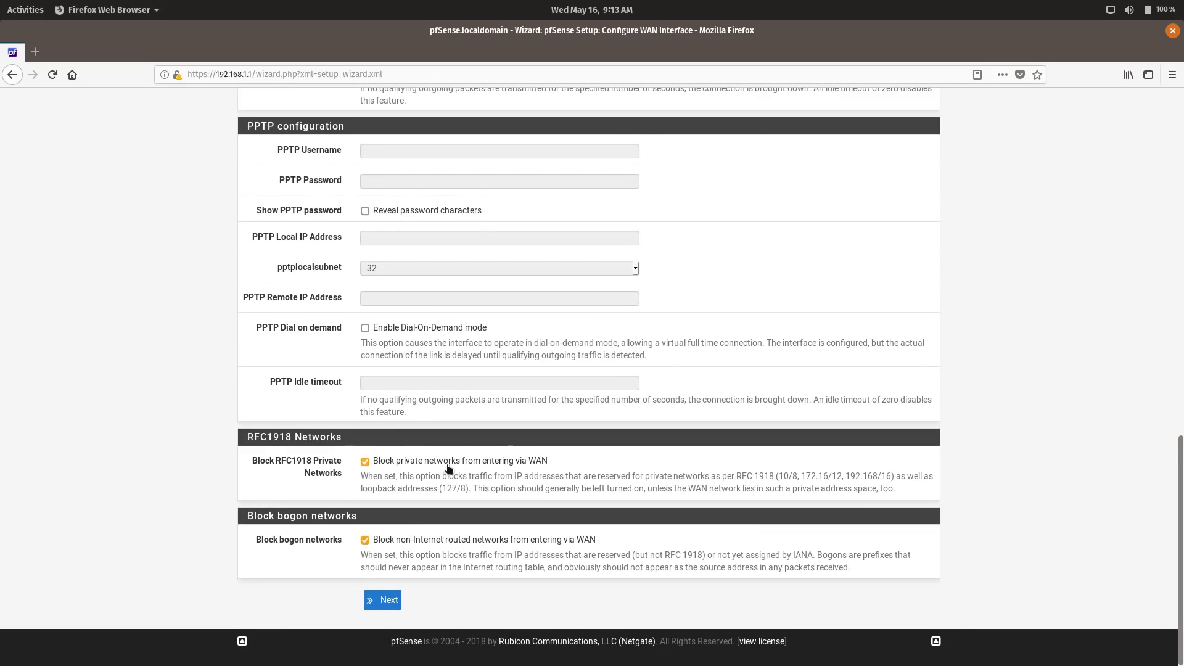
left_click(451, 466)
left_click(420, 544)
left_click(389, 601)
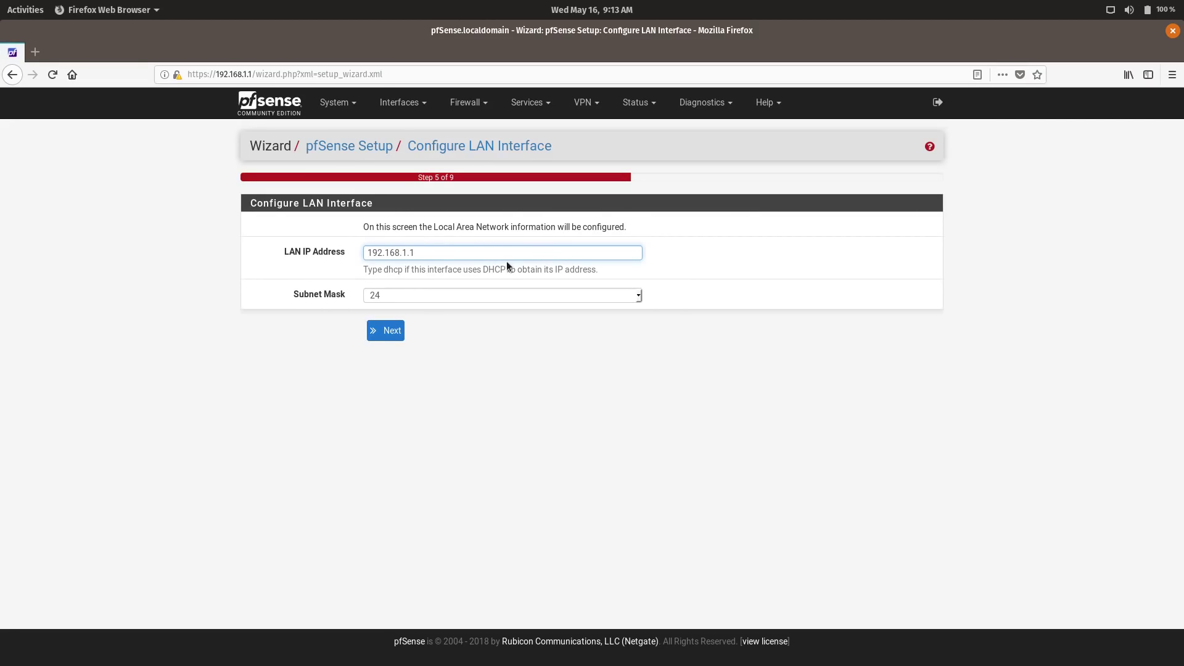
left_click(442, 258)
- Accept the LAN settings, enter and confirm the admin password, then reload the configuration
left_click(398, 335)
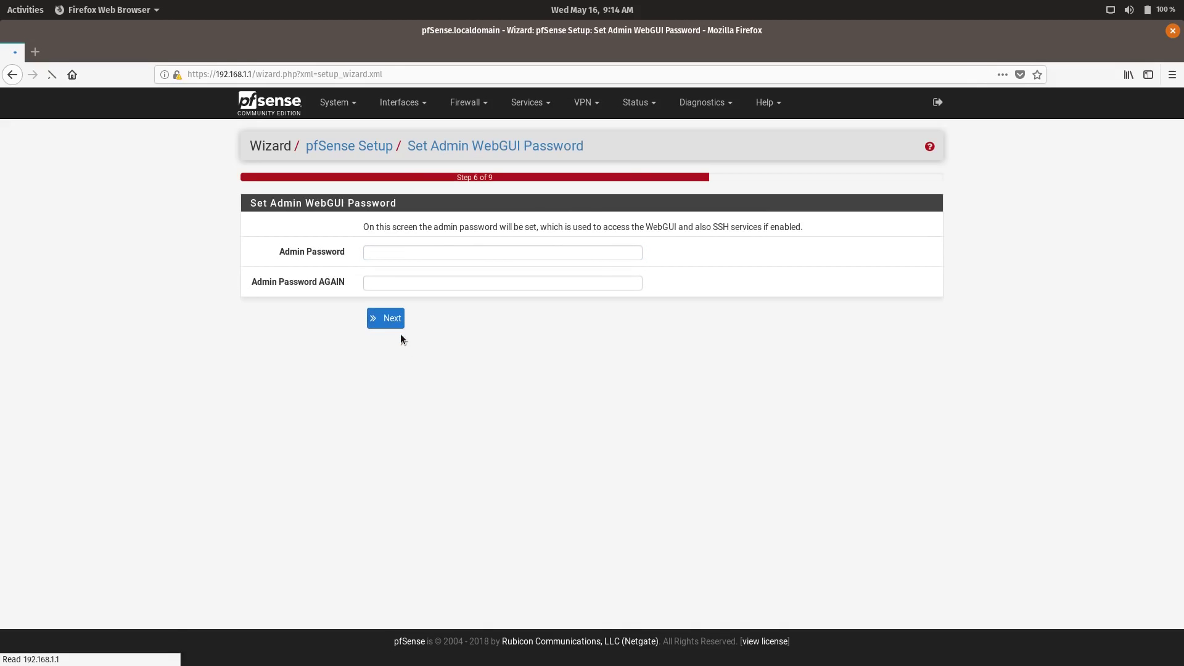
type("******")
key("Tab")
type("******")
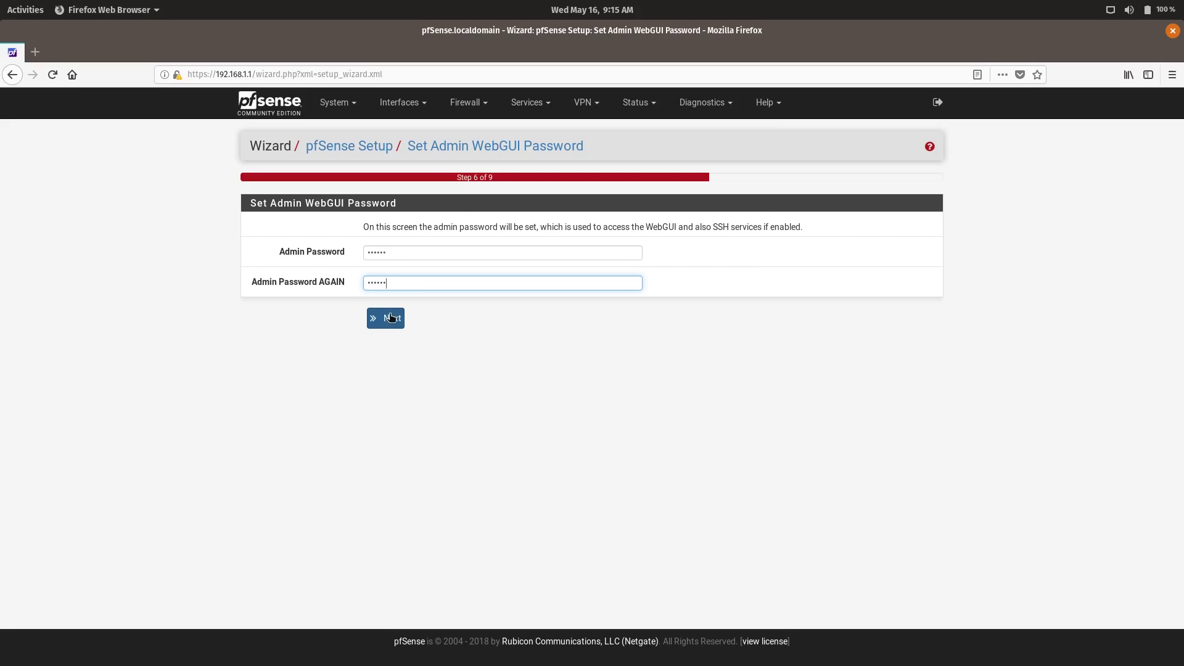
left_click(390, 318)
left_click(394, 258)
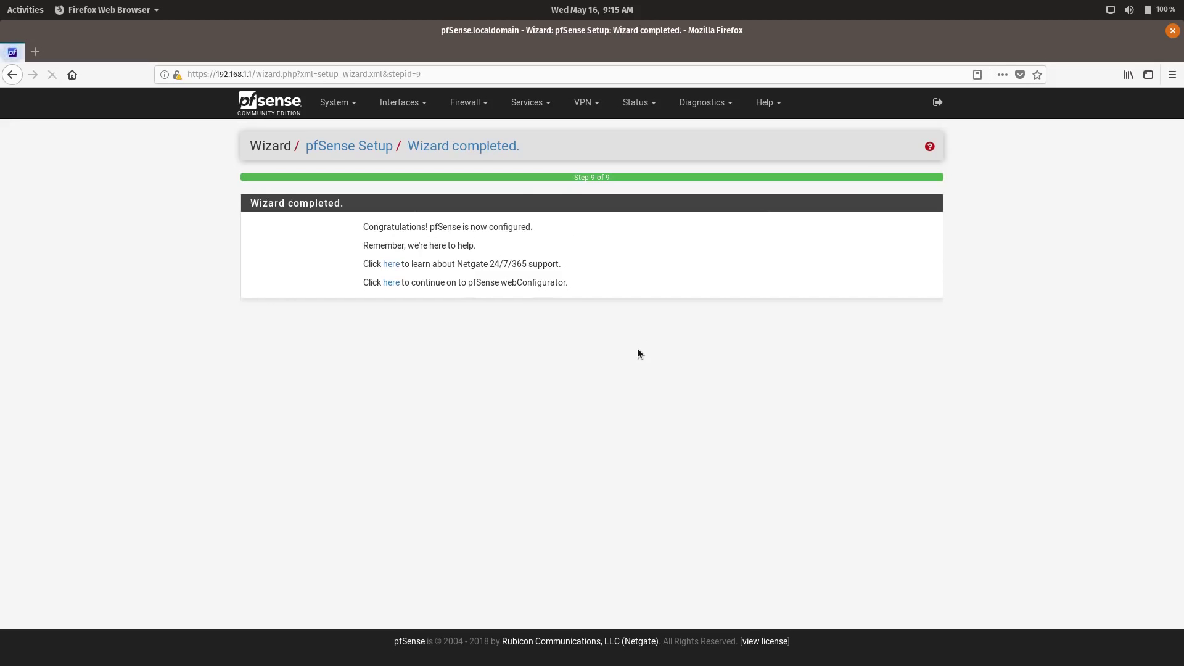
- Enter the webConfigurator, accept the trademark notice, and close the Netgate Services And Support widget
left_click(391, 283)
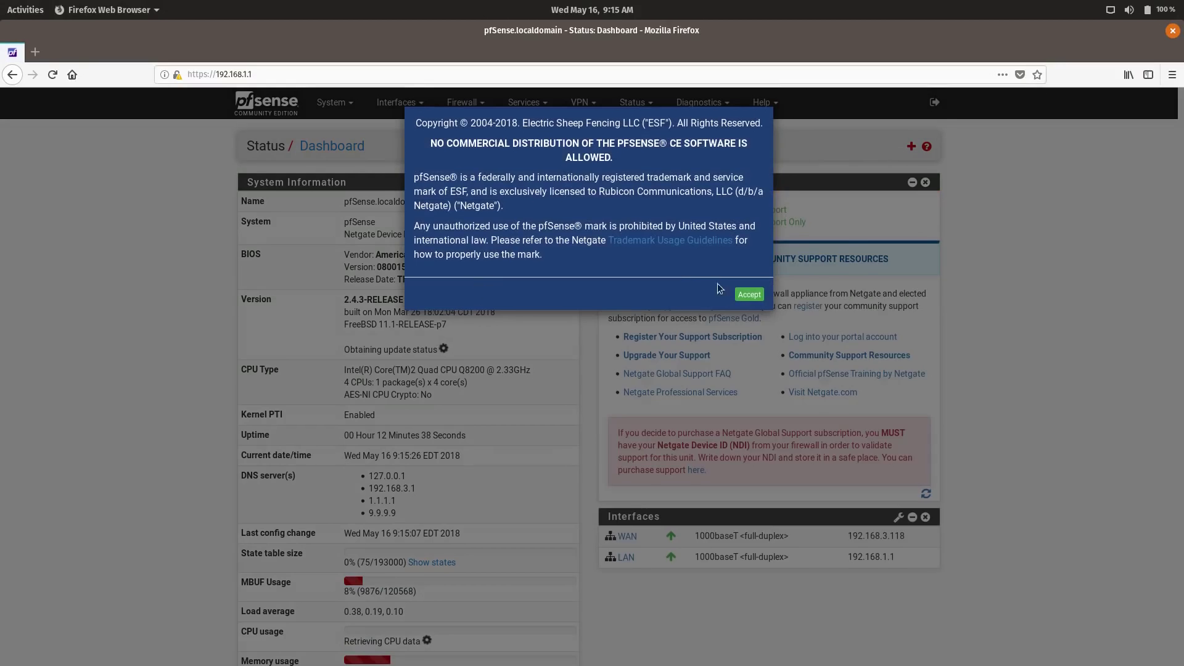
left_click(750, 294)
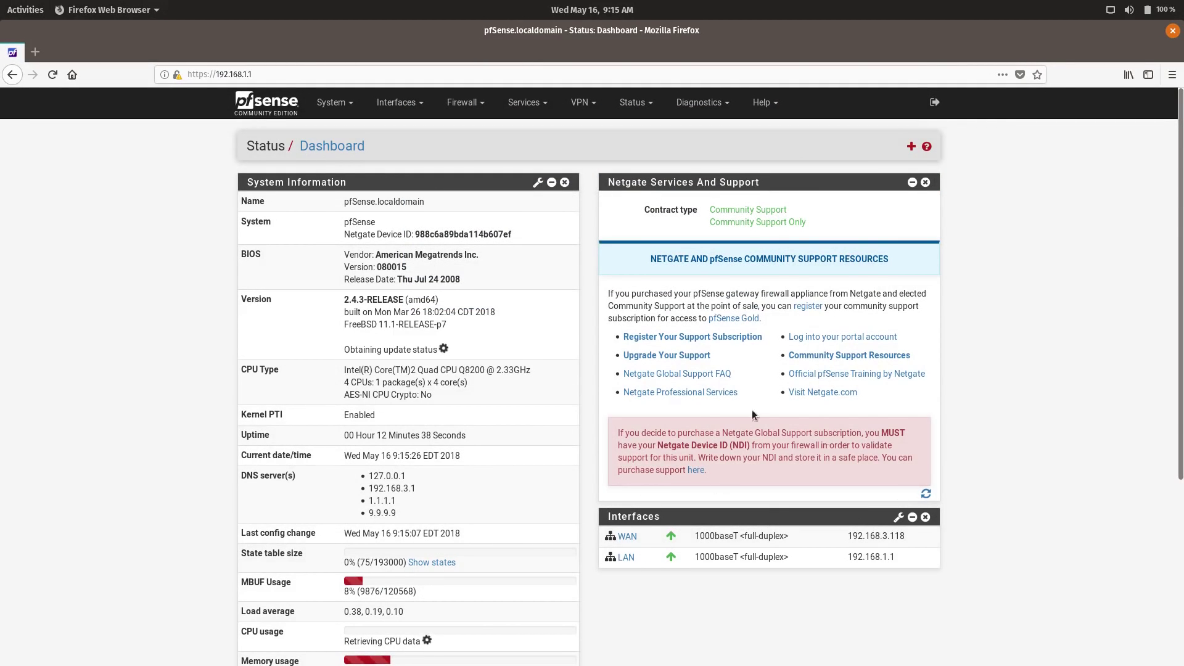
scroll(761, 439, "down", 3)
scroll(761, 441, "up", 3)
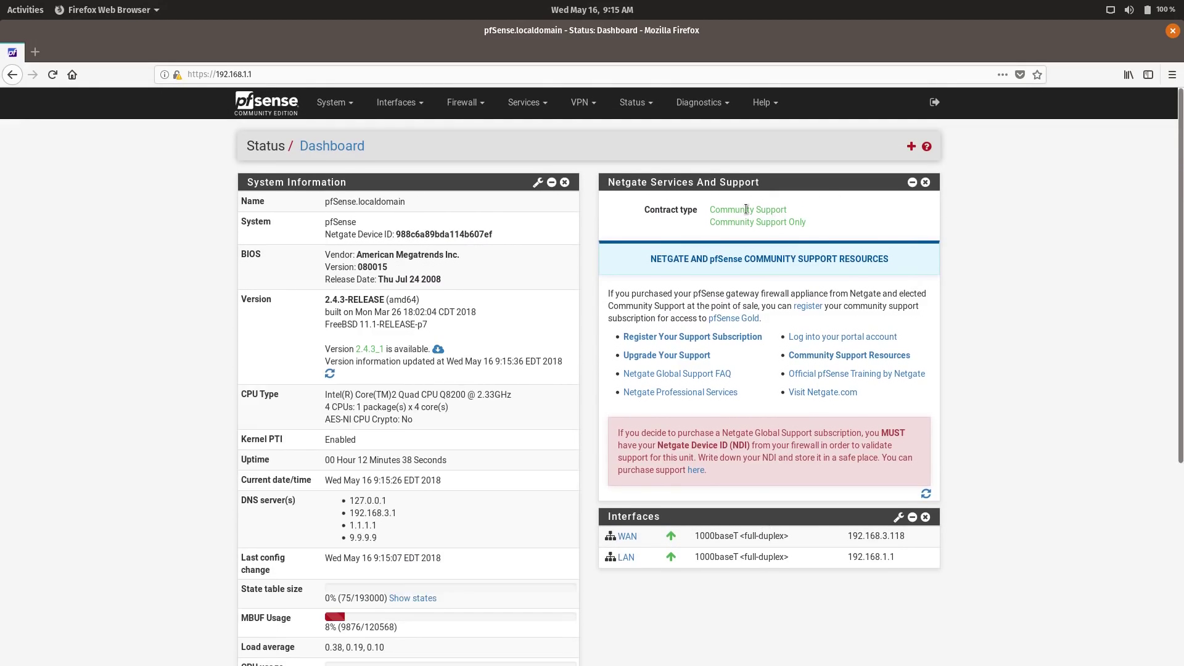
left_click(925, 183)
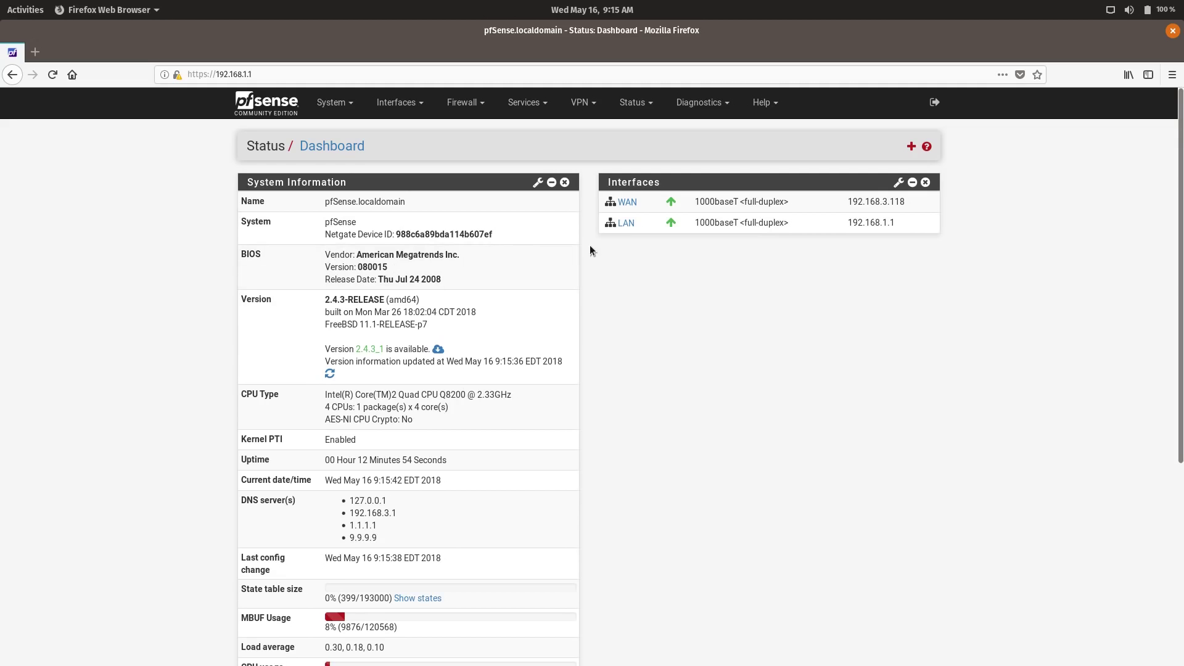
- Add the Services Status widget, then the Traffic Graphs widget, from the dashboard widget list
left_click(911, 146)
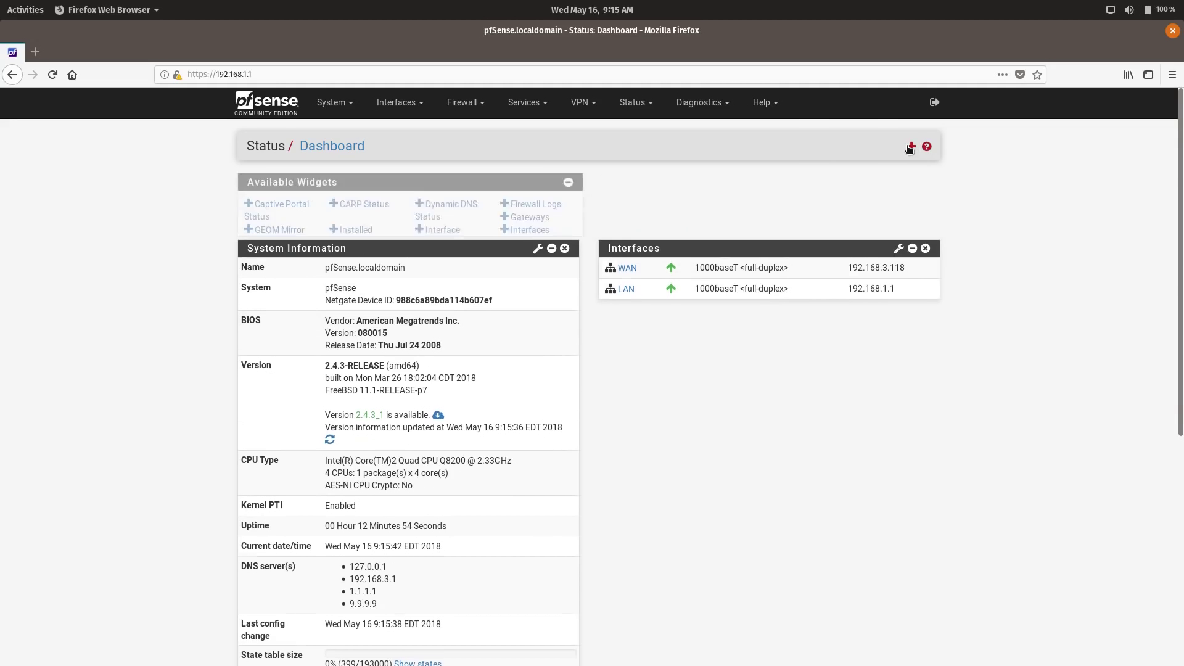
left_click(481, 257)
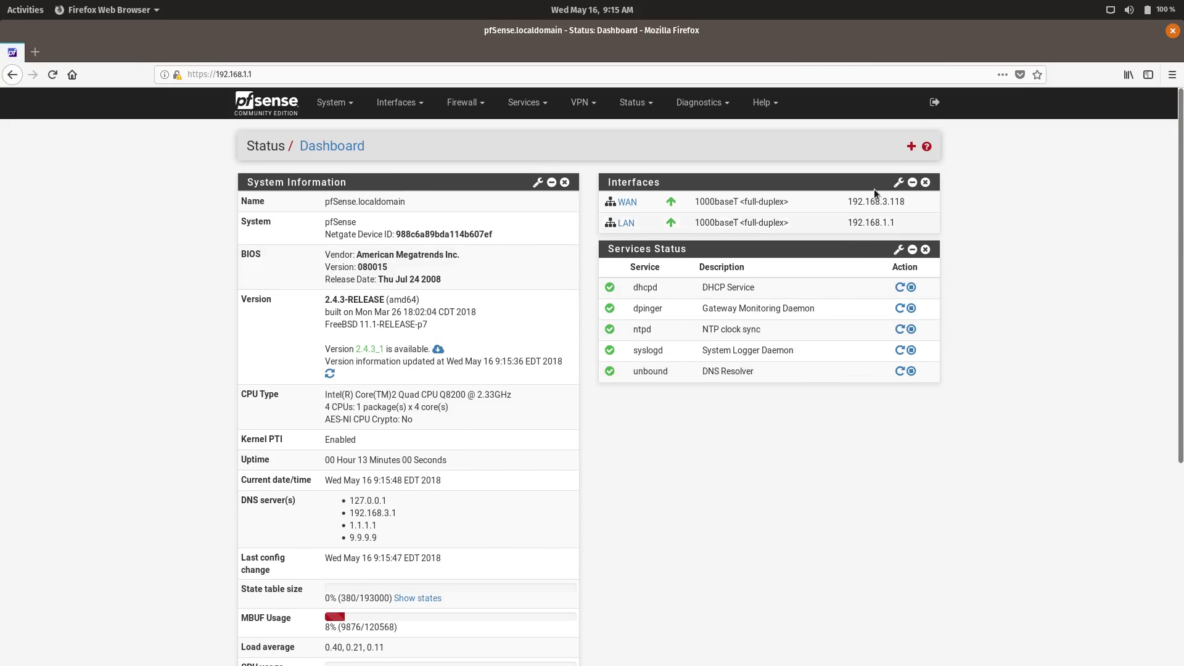
left_click(910, 147)
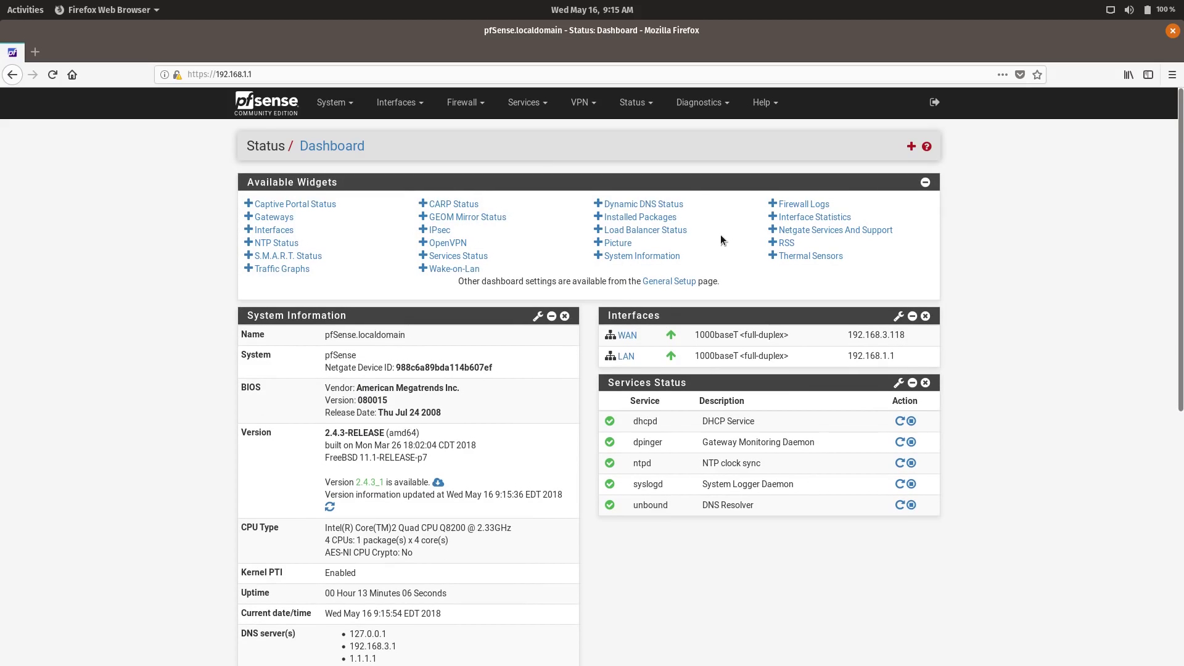
left_click(282, 268)
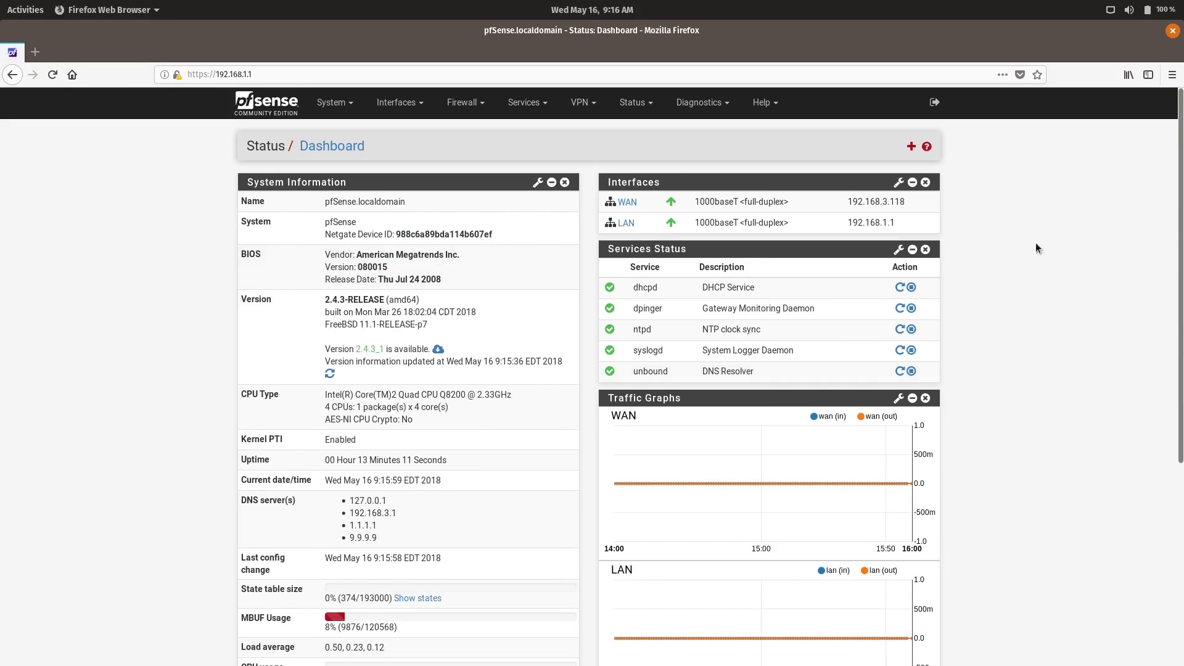
scroll(1027, 394, "down", 3)
scroll(739, 457, "up", 3)
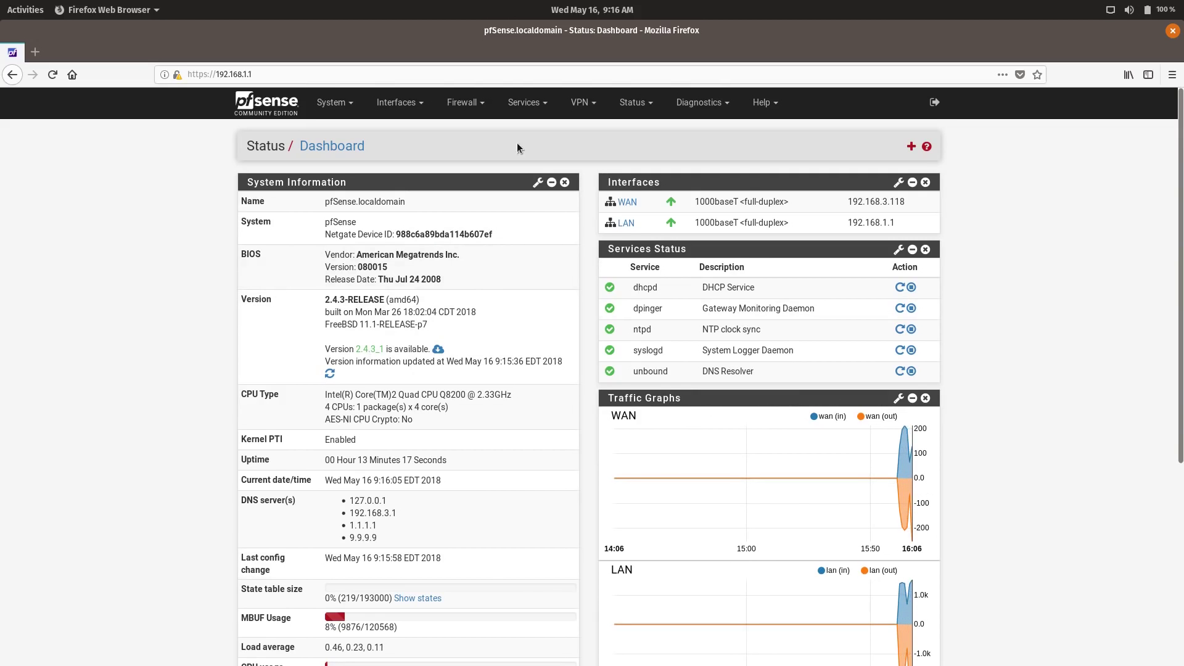
left_click(438, 355)
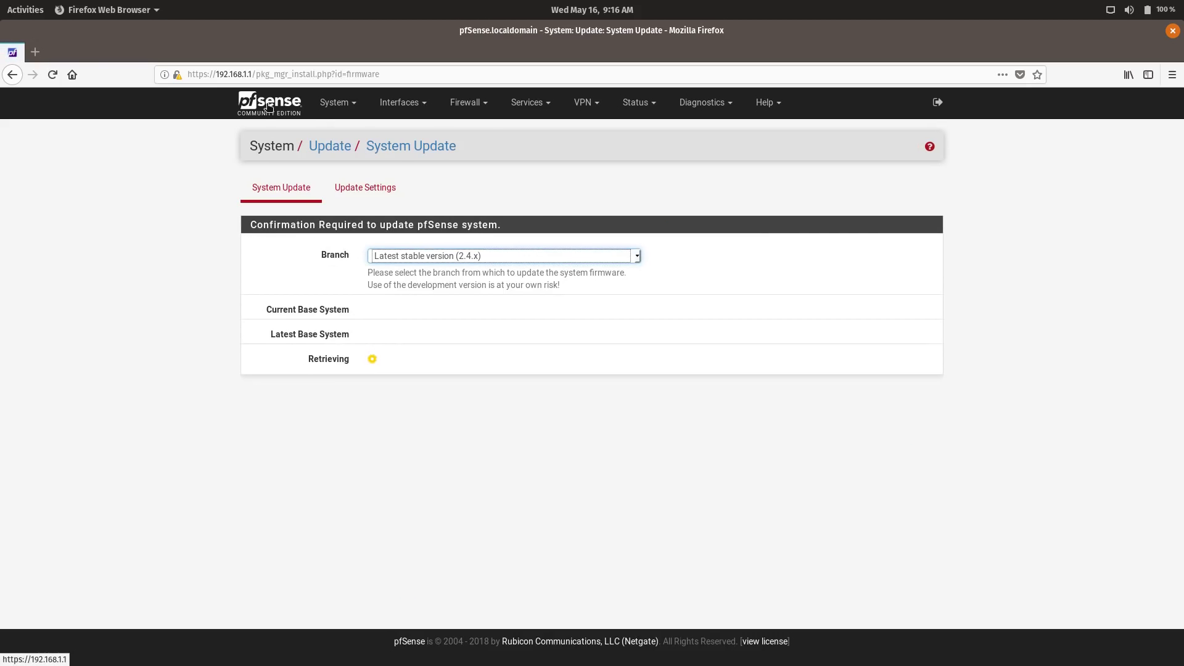
left_click(269, 109)
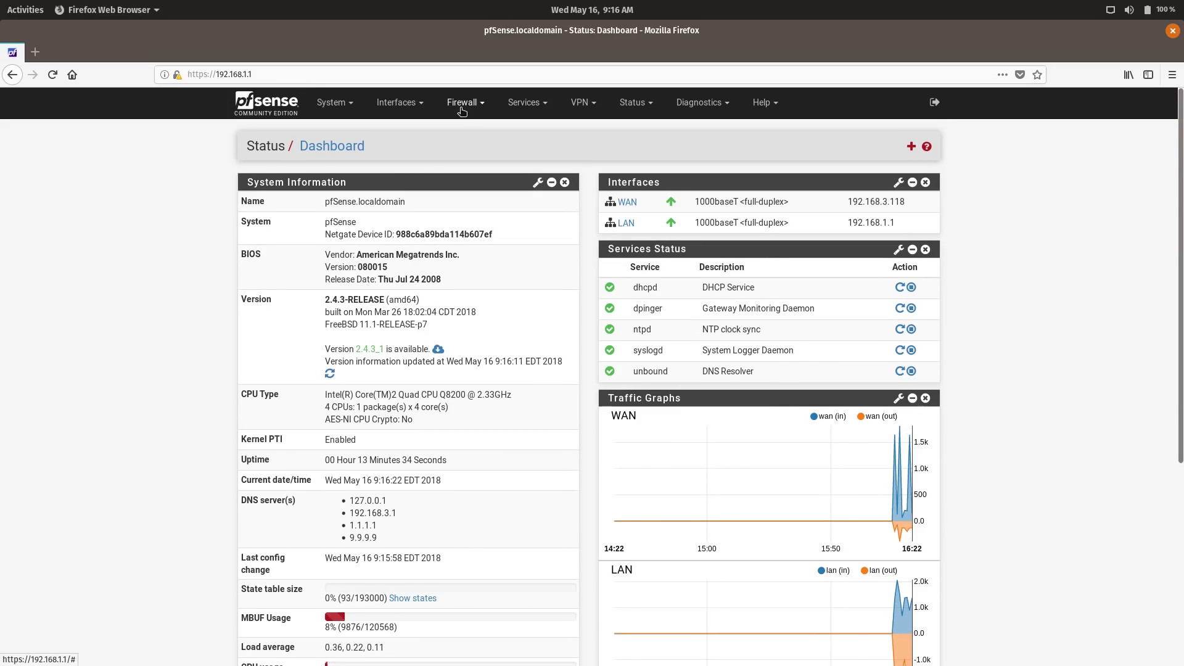
left_click(464, 105)
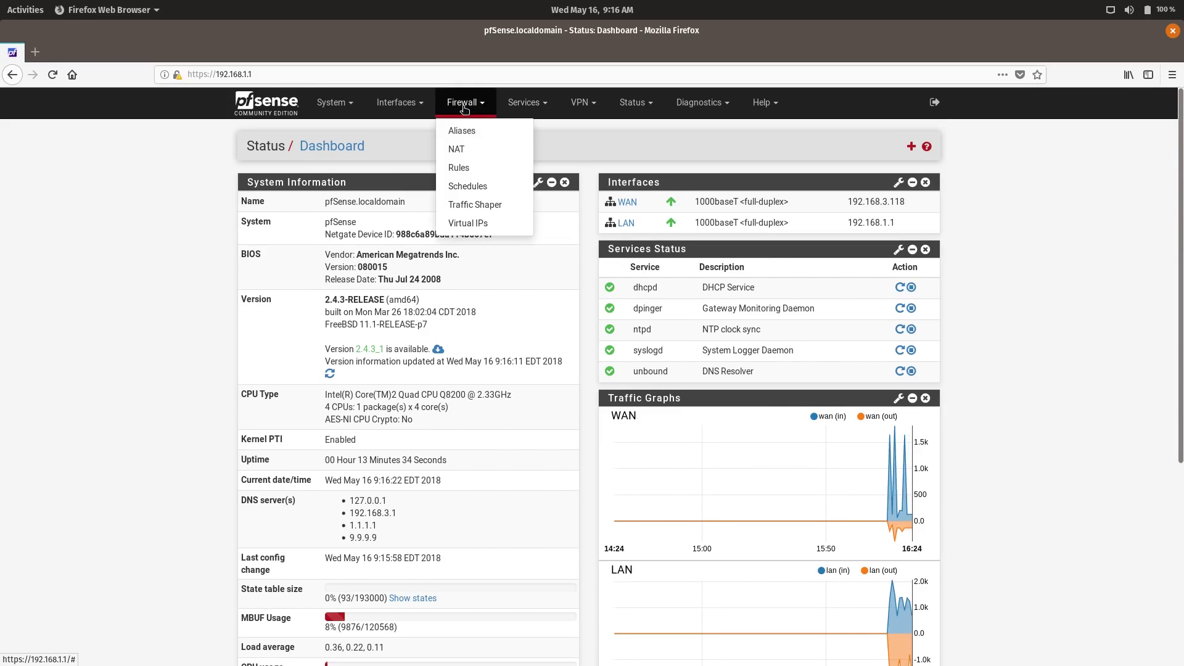
left_click(470, 165)
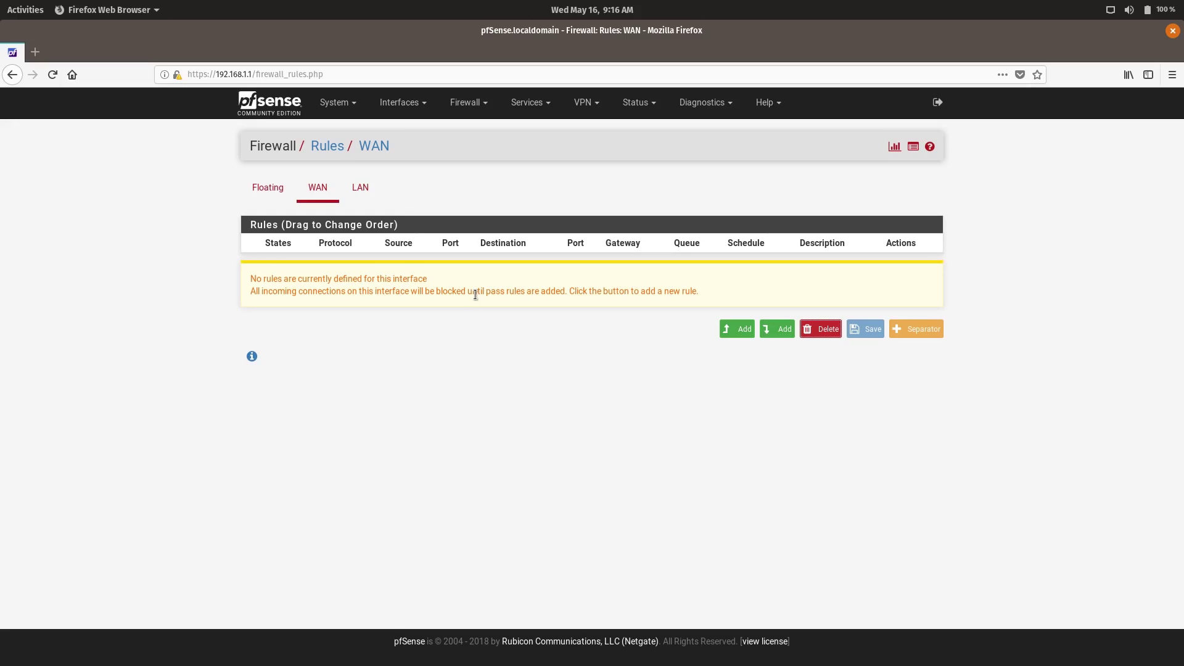
left_click(542, 110)
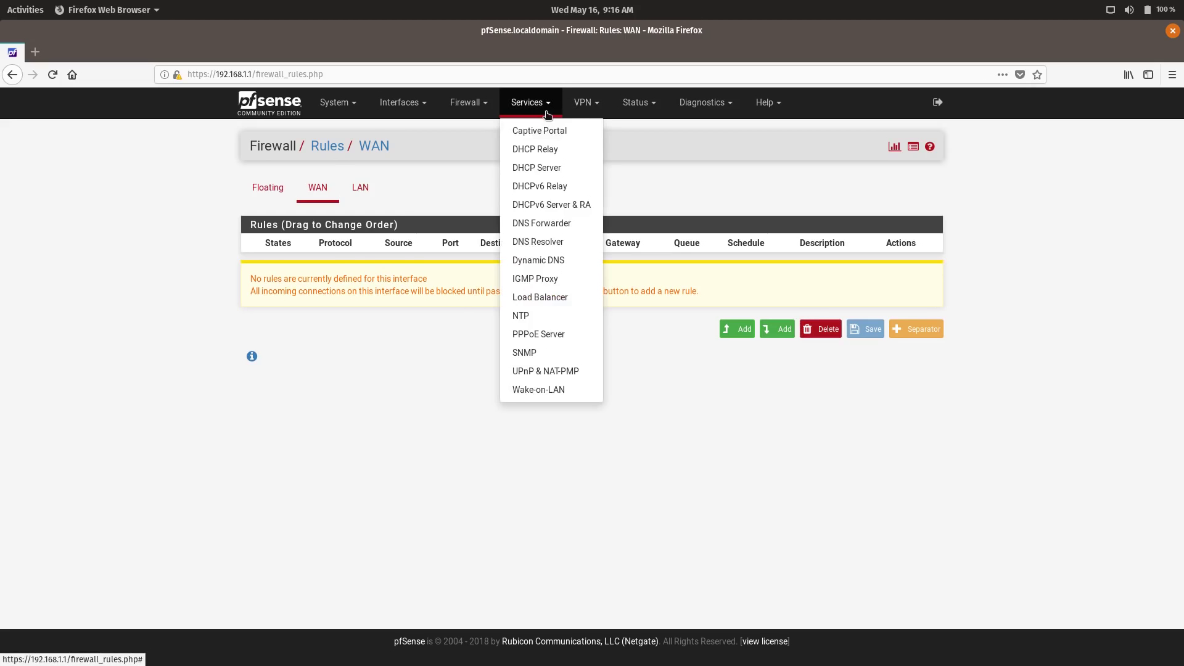
left_click(560, 375)
scroll(574, 327, "down", 5)
scroll(586, 346, "down", 3)
scroll(543, 277, "up", 8)
left_click(271, 104)
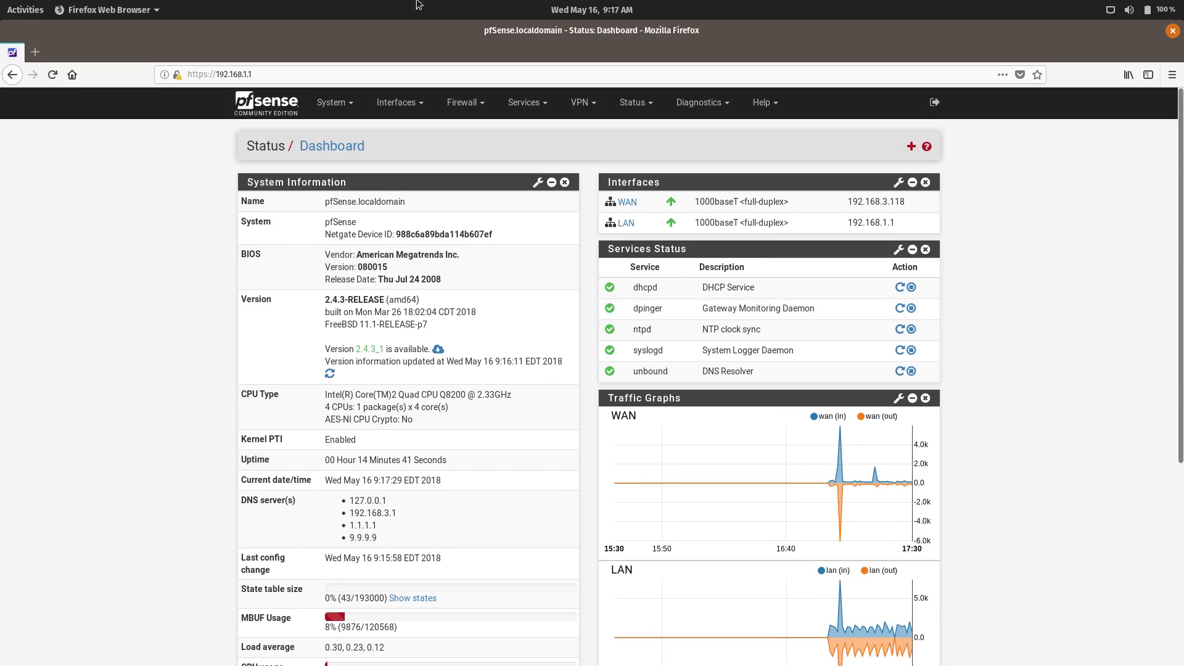
- Go to Interface Assignments and check the new interface's network port list without changing it
left_click(399, 102)
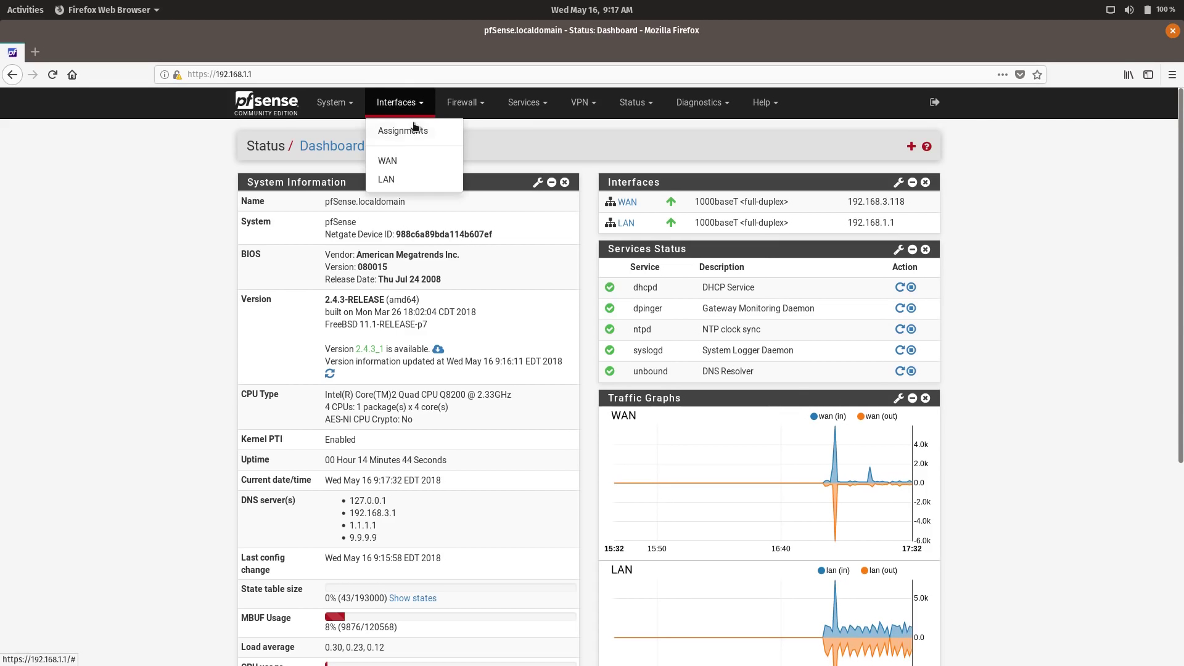
left_click(412, 131)
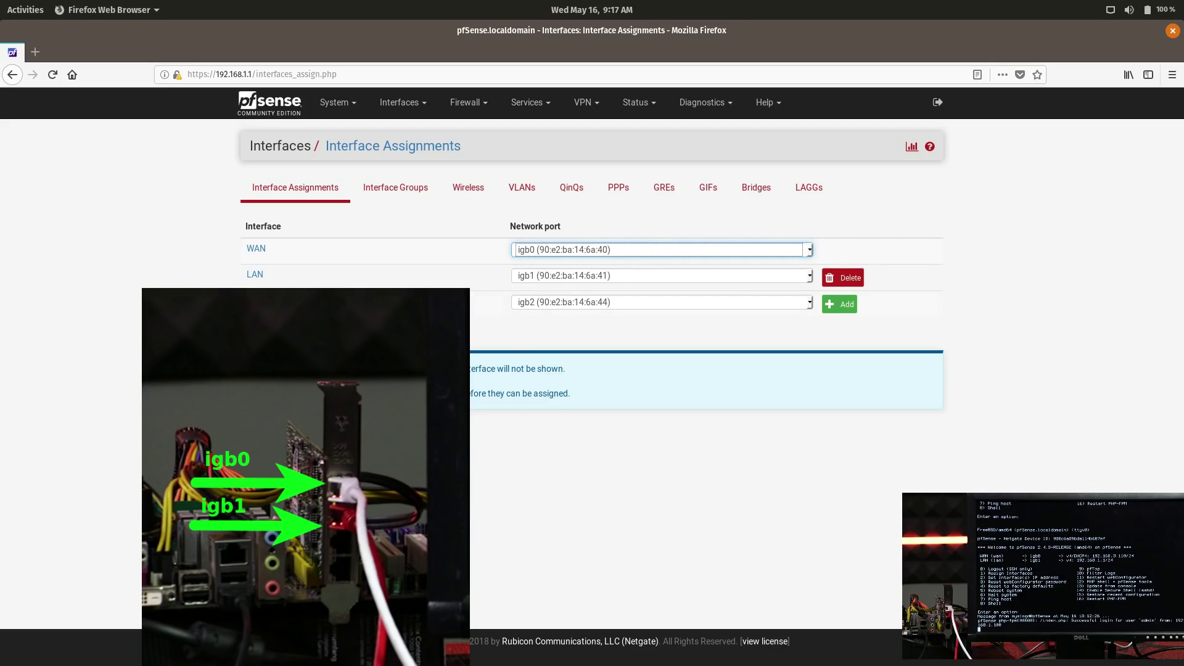
left_click(539, 304)
left_click(539, 303)
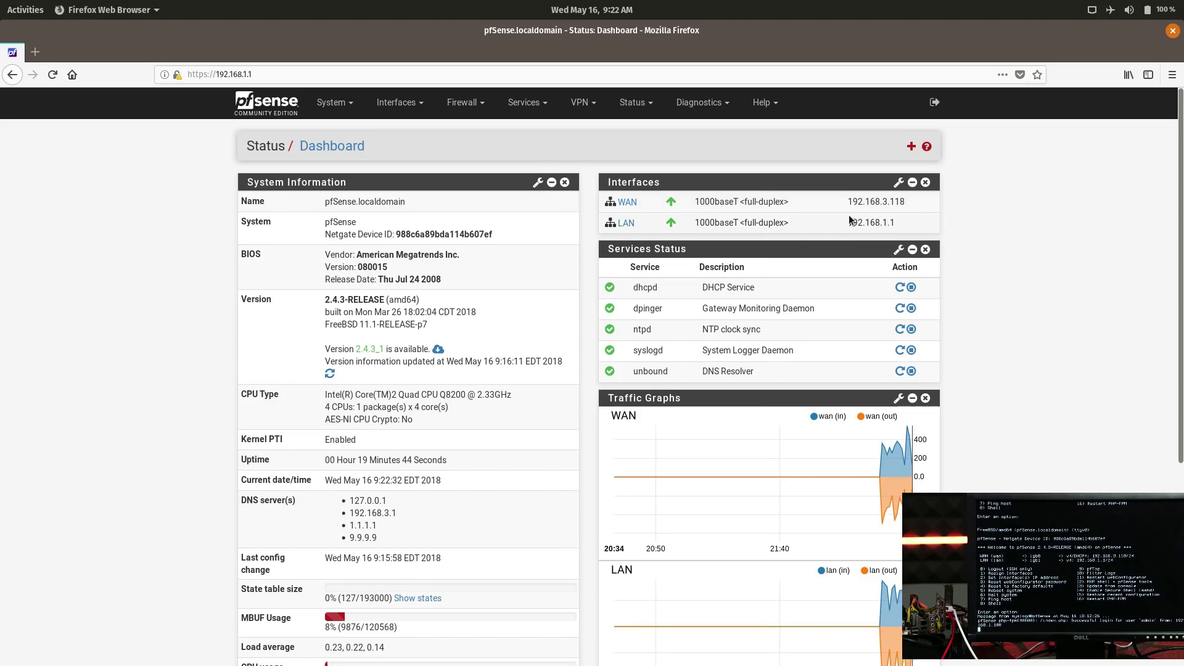
- Highlight the WAN address 192.168.3.118, then open a Terminal with Ctrl+Alt+T
left_click_drag(848, 202, 906, 202)
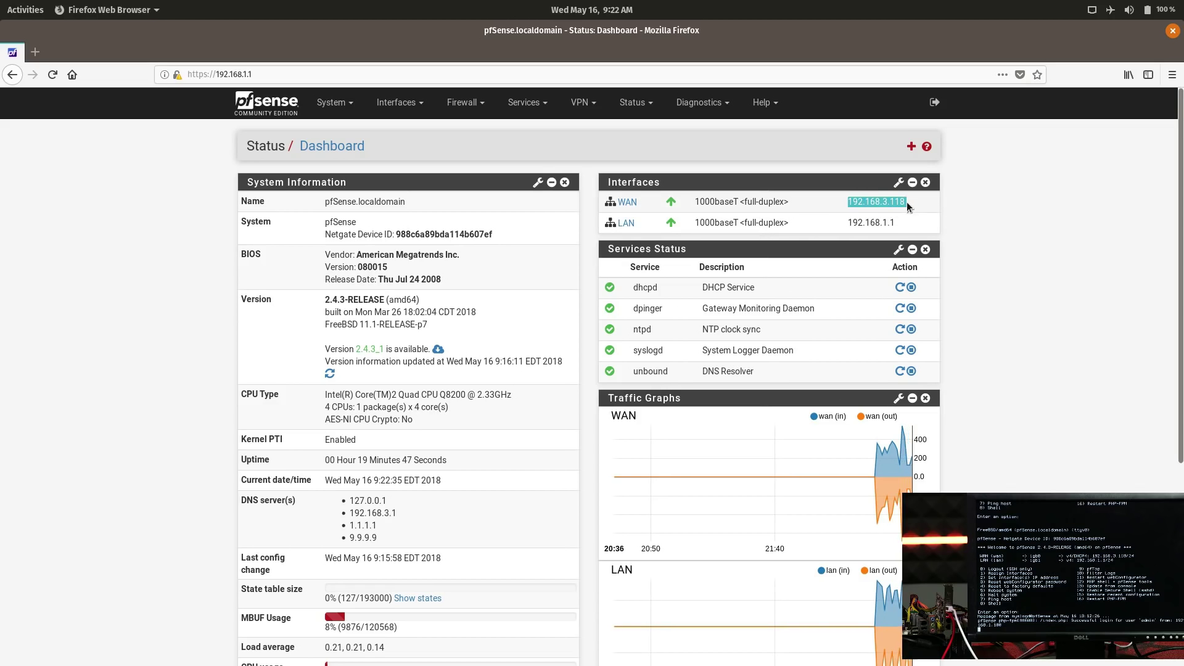
left_click(909, 202)
mouse_move(918, 207)
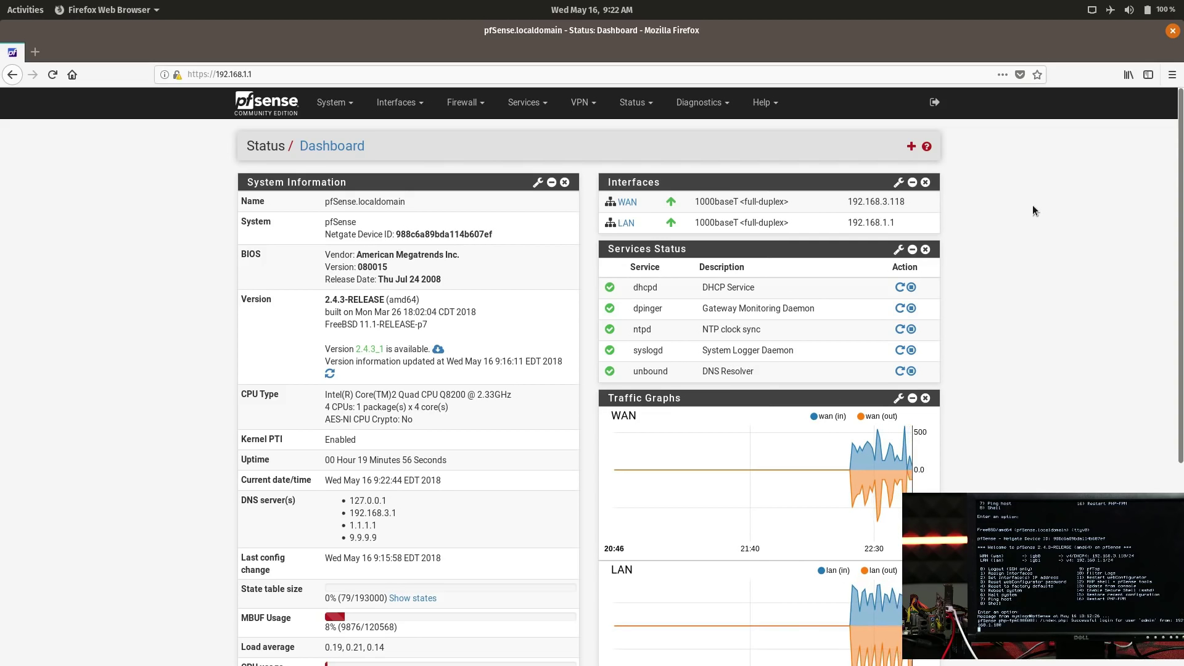
key("alt+Tab")
key("alt+Tab")
key("alt+Tab")
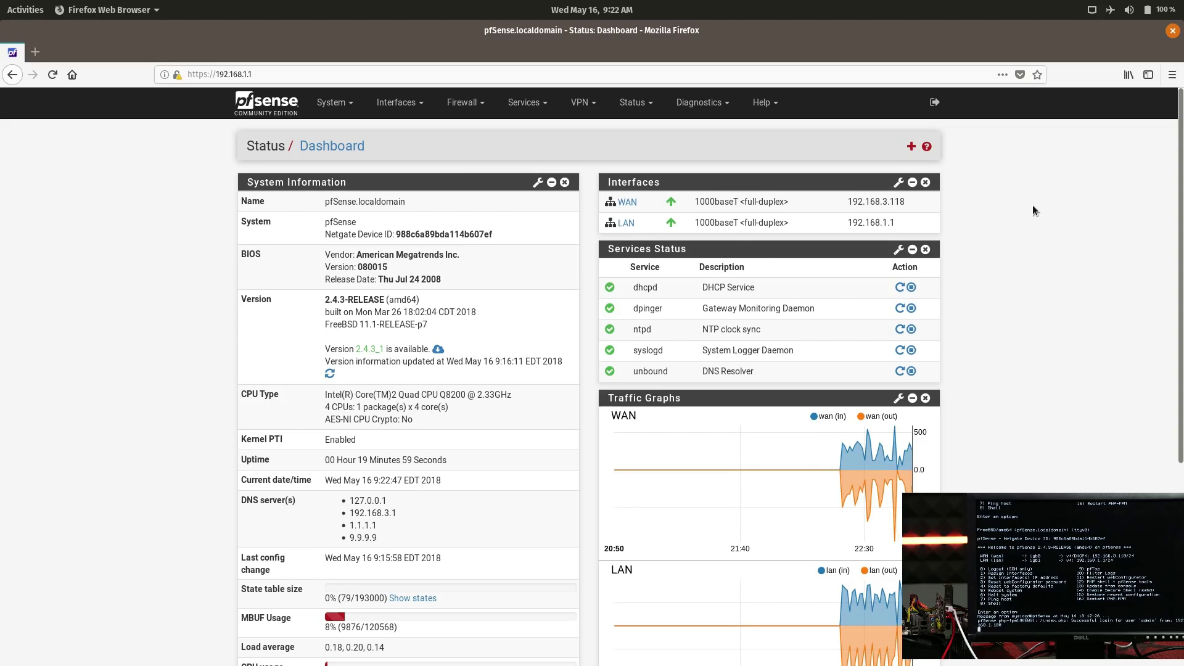
key("ctrl+alt+t")
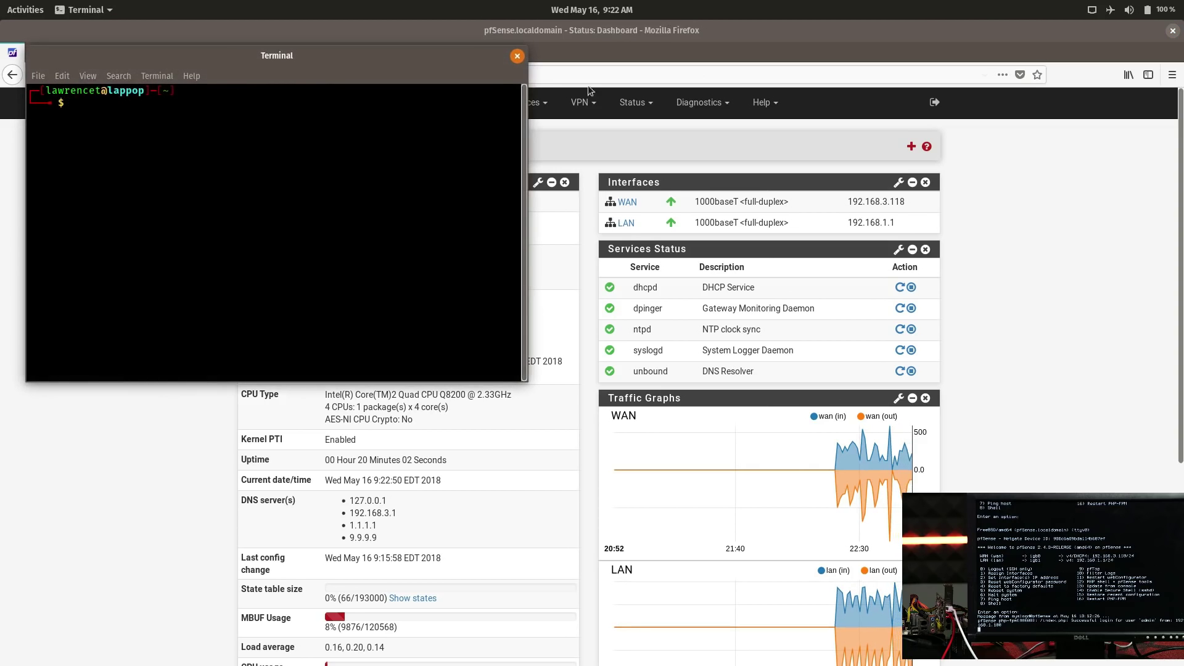
- Rerun iperf3 -c 192.168.3.9 in the terminal, then bring the pfSense dashboard forward
left_click_drag(277, 61, 325, 68)
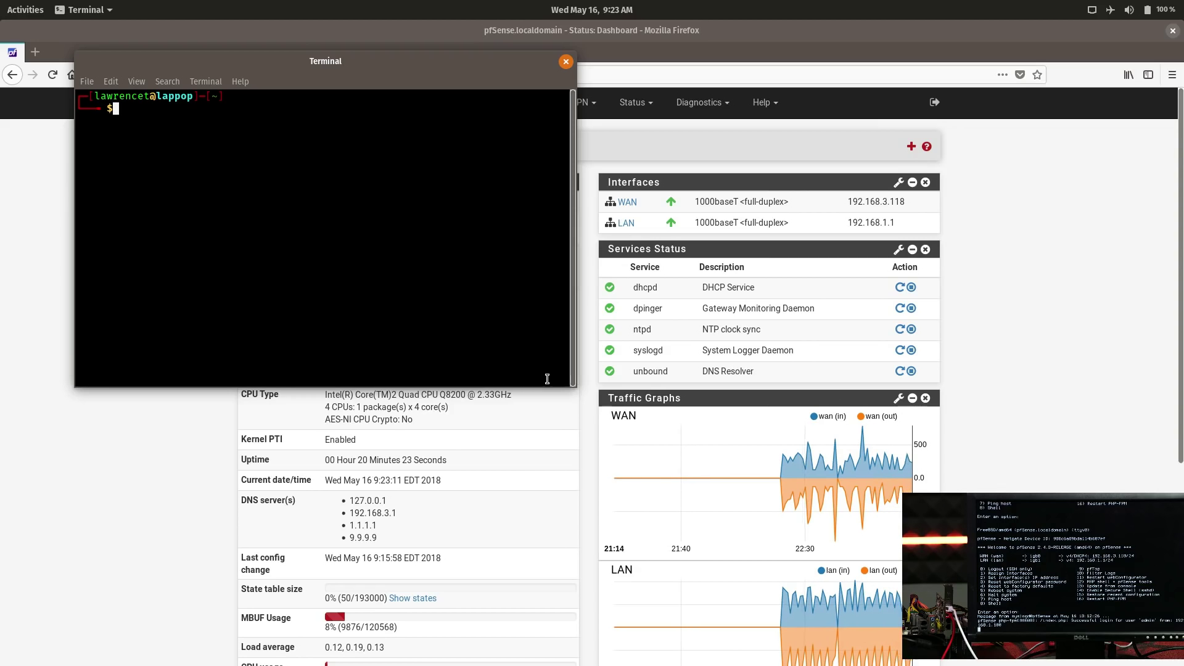
key("Up")
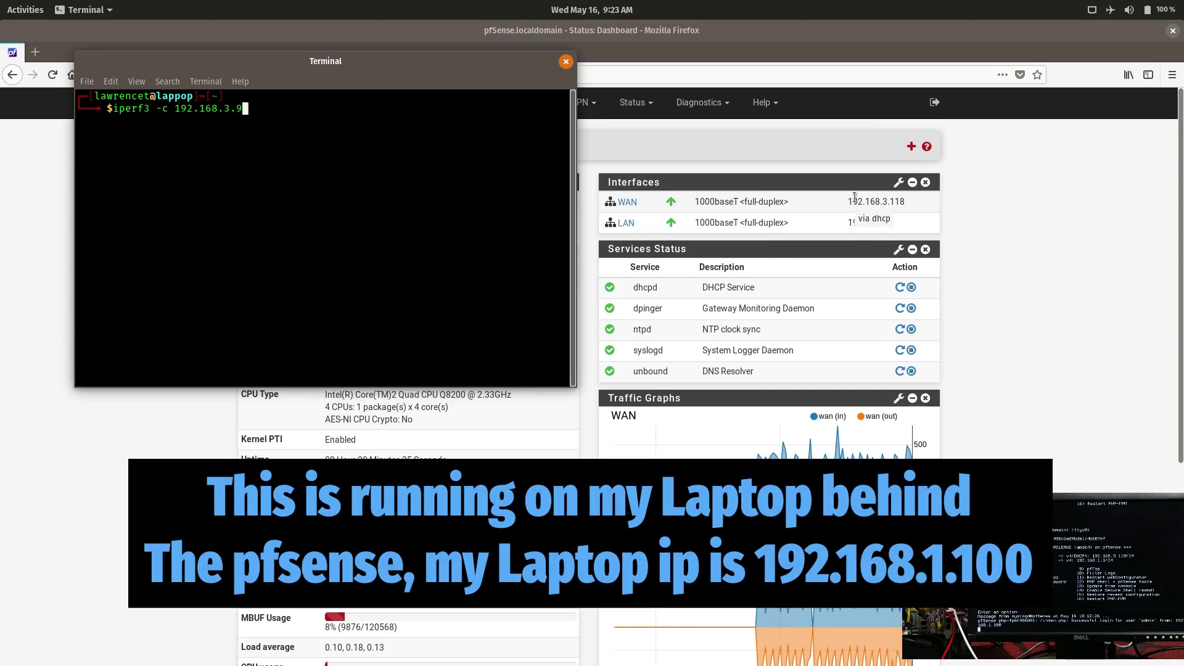
left_click_drag(408, 63, 475, 127)
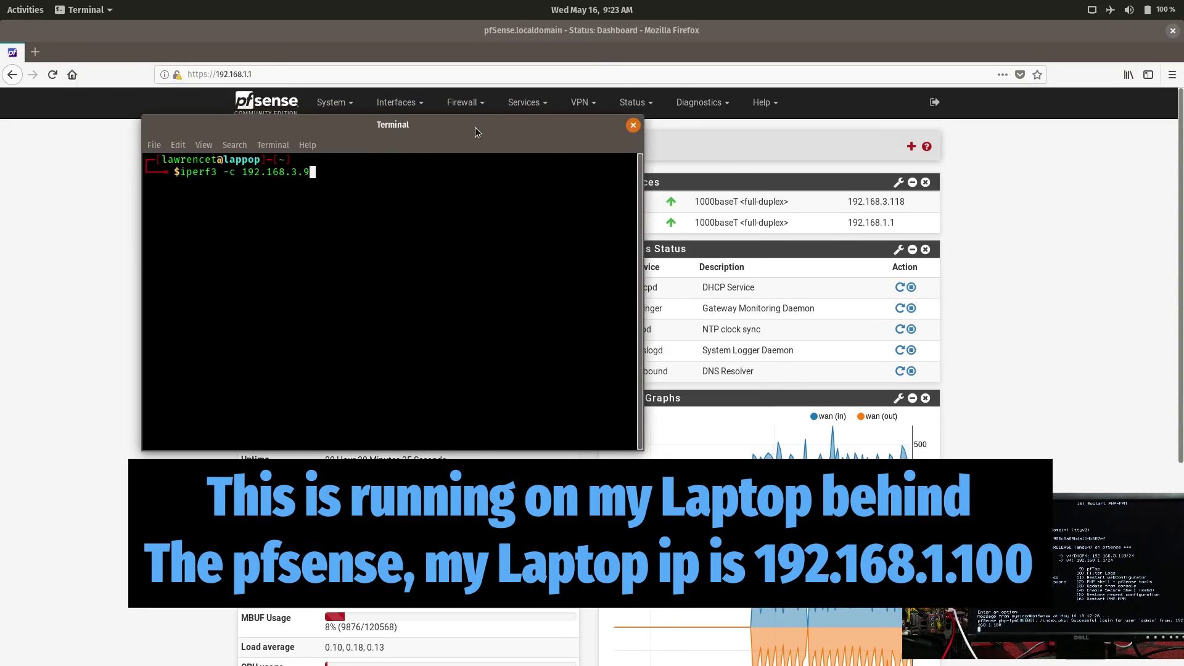
key("Return")
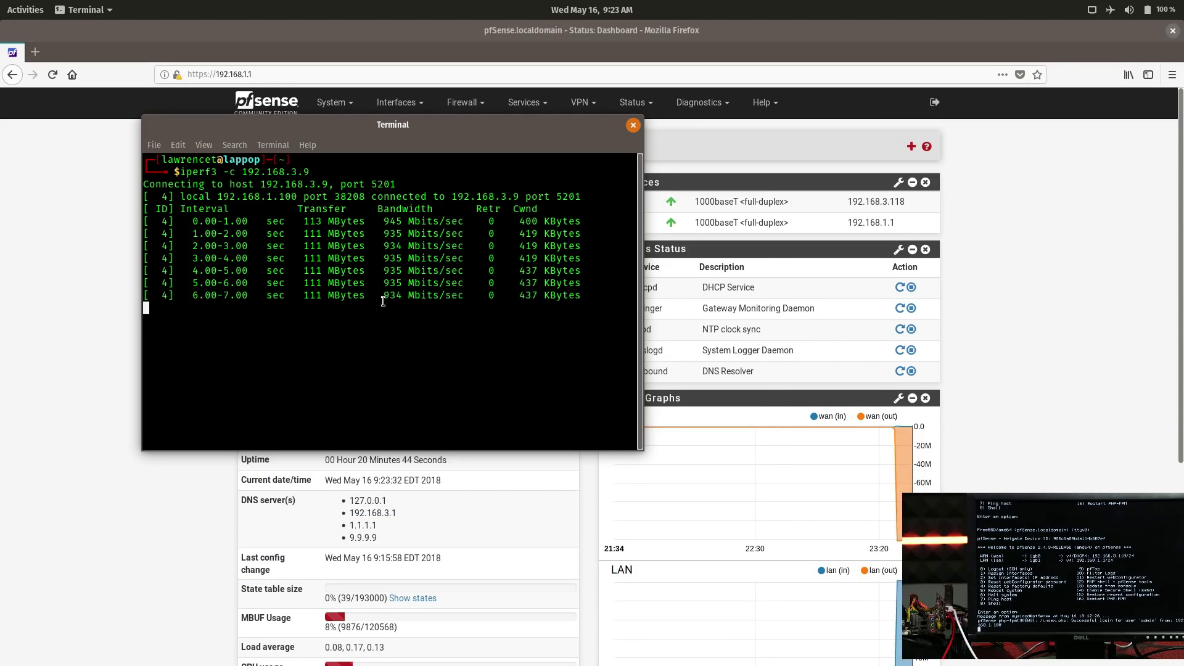
left_click_drag(431, 131, 691, 152)
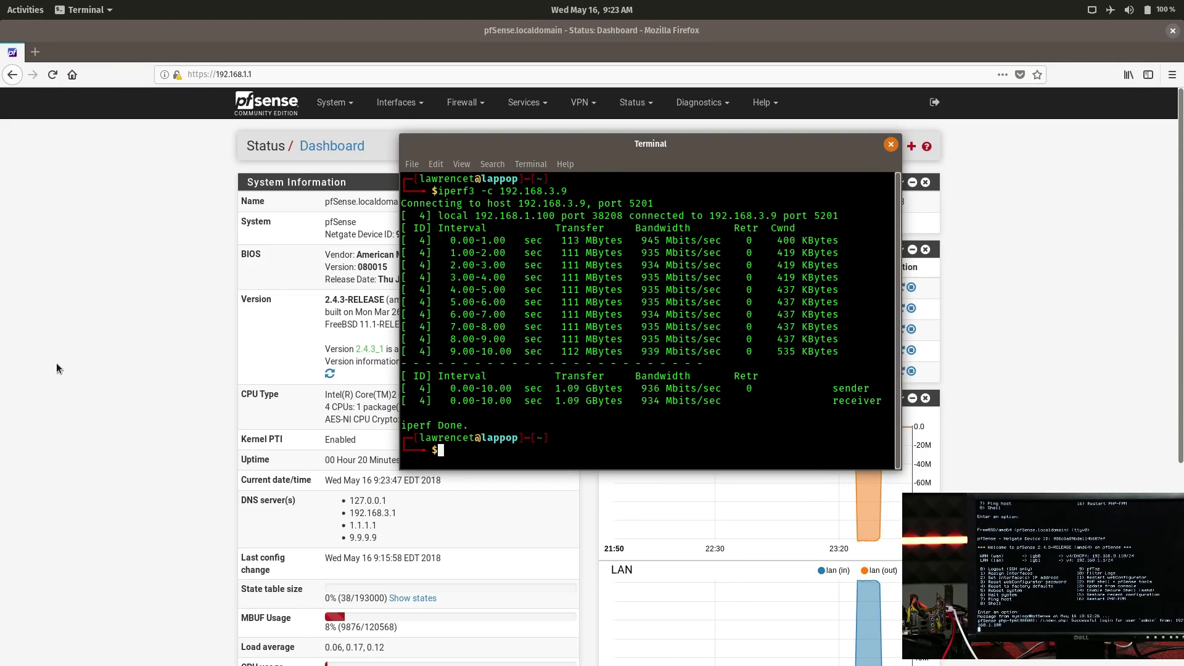
left_click(57, 362)
scroll(904, 400, "down", 5)
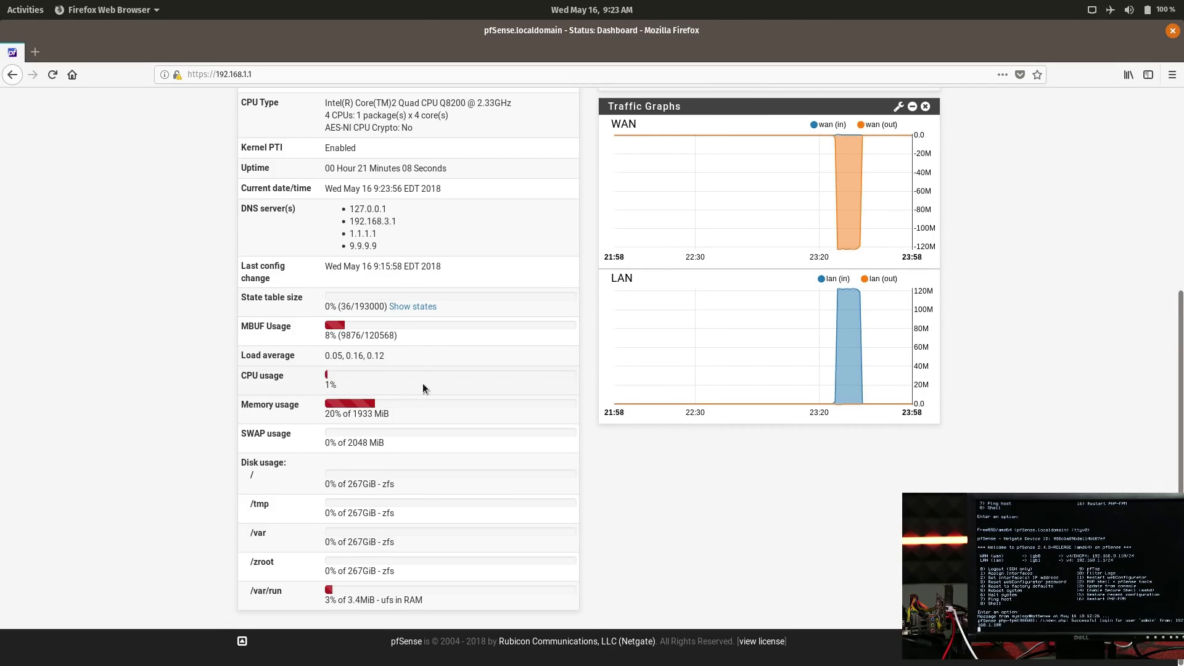
- Review the traffic graphs' WAN/LAN spike, then bring forward Terminal's 936/934 Mbits/sec iperf3 summary
scroll(425, 383, "up", 2)
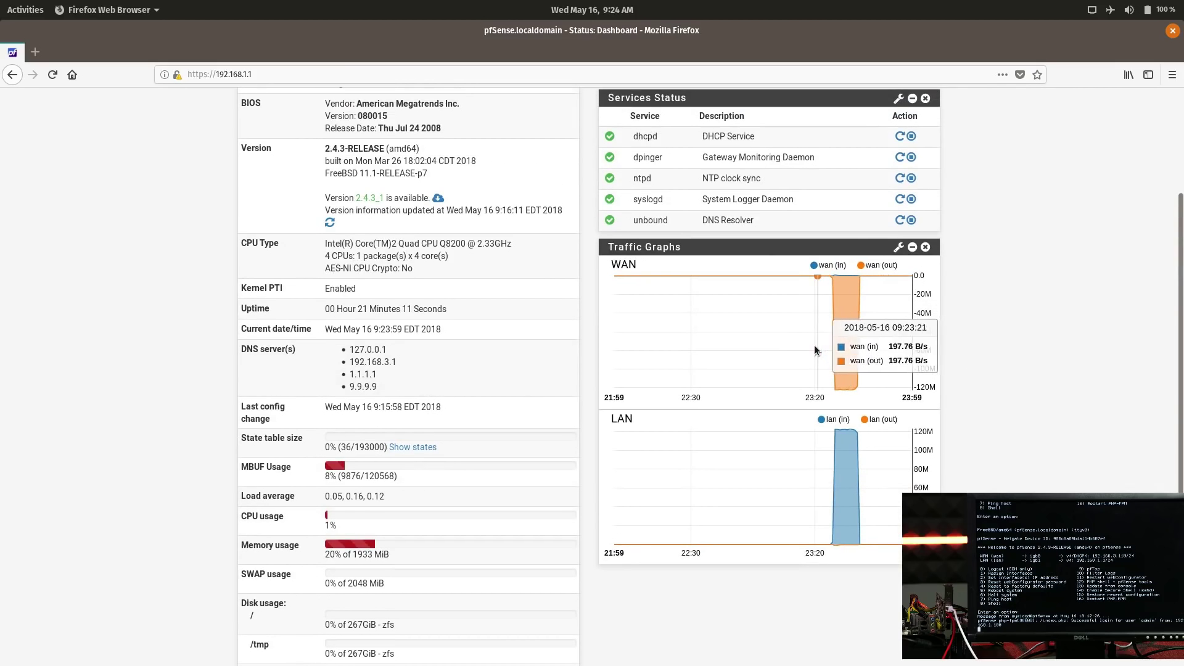
scroll(420, 432, "down", 2)
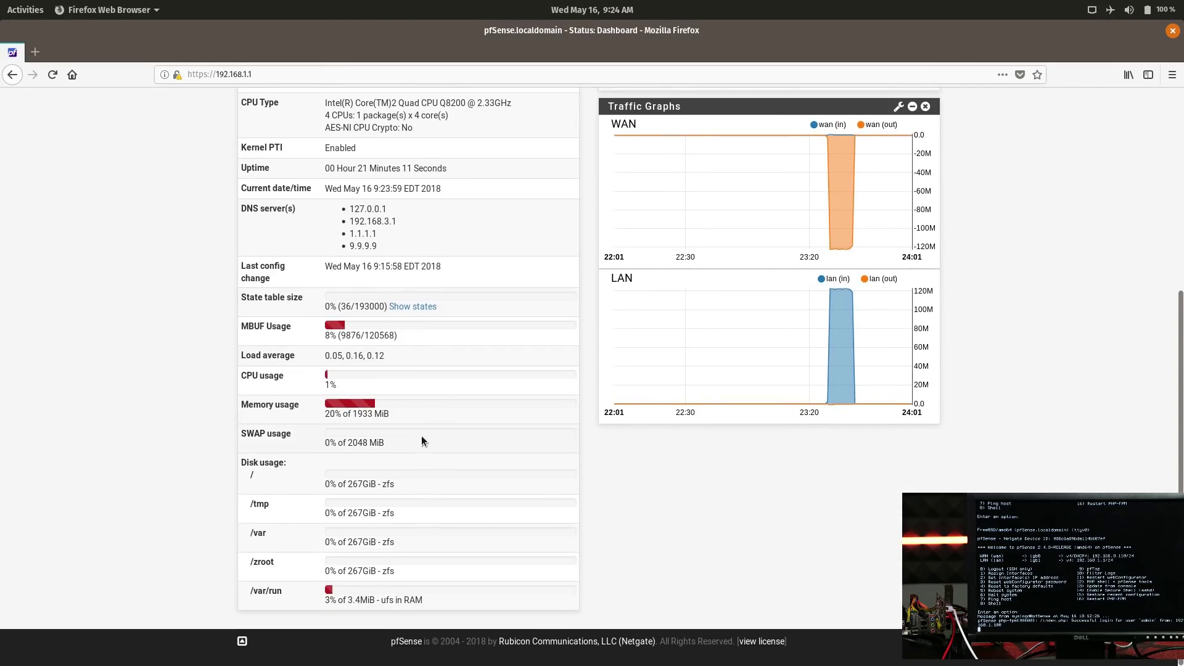
scroll(420, 436, "up", 5)
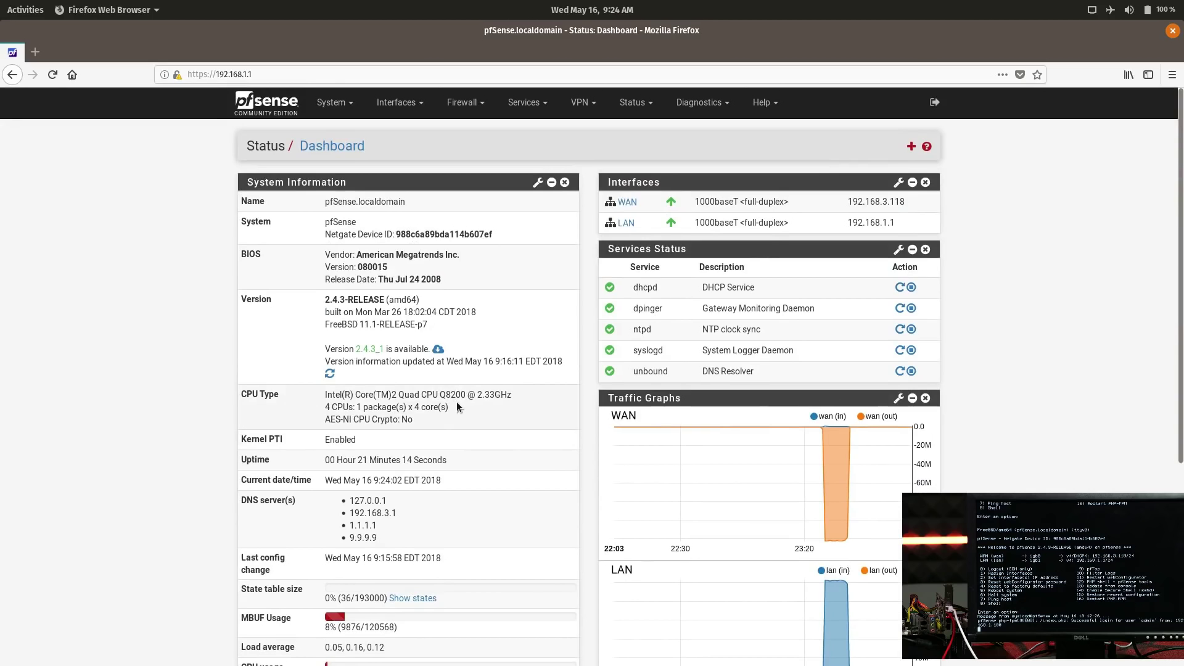
key("alt+Tab")
key("alt+Tab")
key("alt+Tab")
key("alt+Tab")
key("alt+shift+Tab")
key("alt+Tab")
key("alt+Tab")
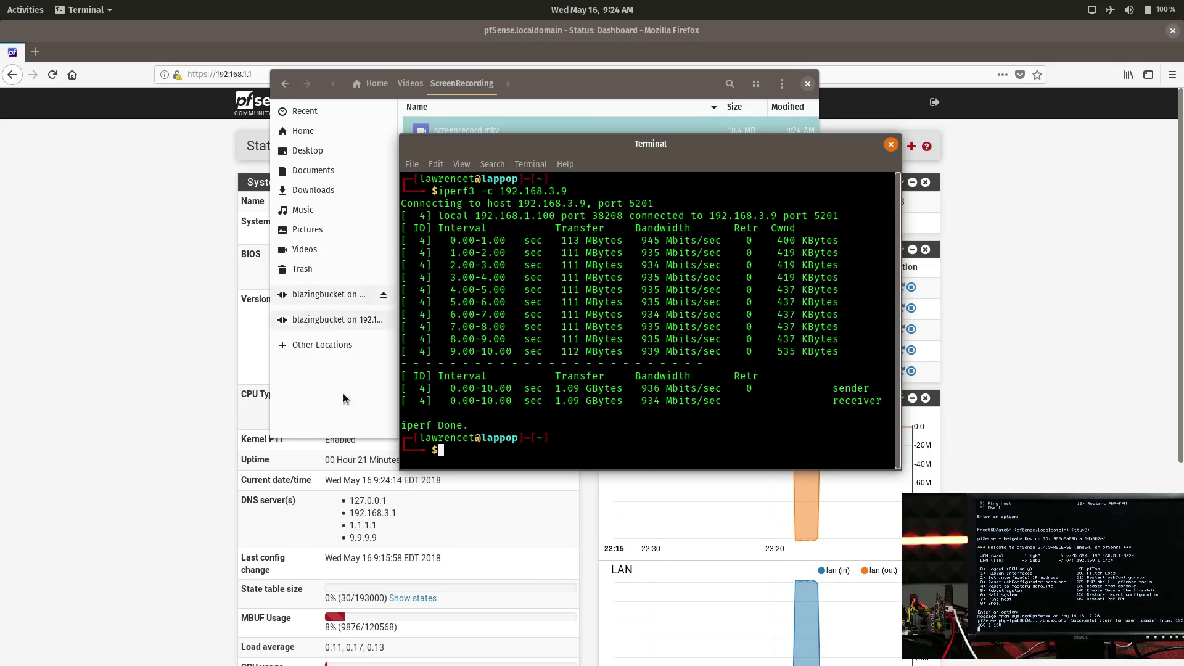
left_click(171, 487)
scroll(261, 512, "down", 5)
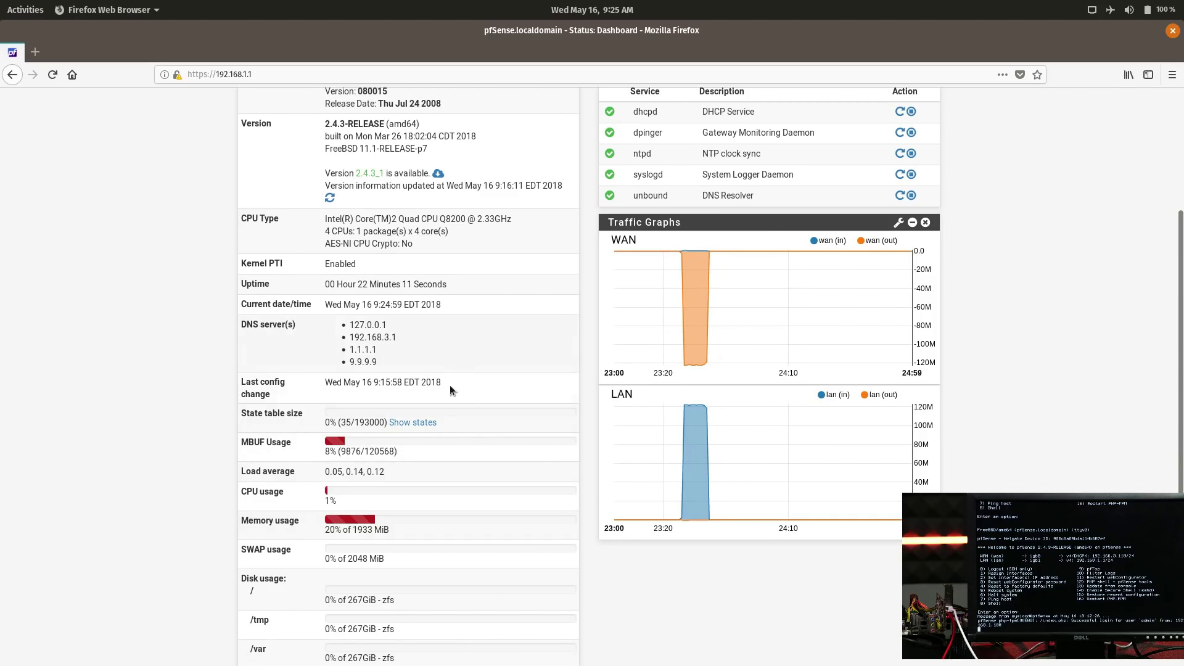
key("alt+Tab")
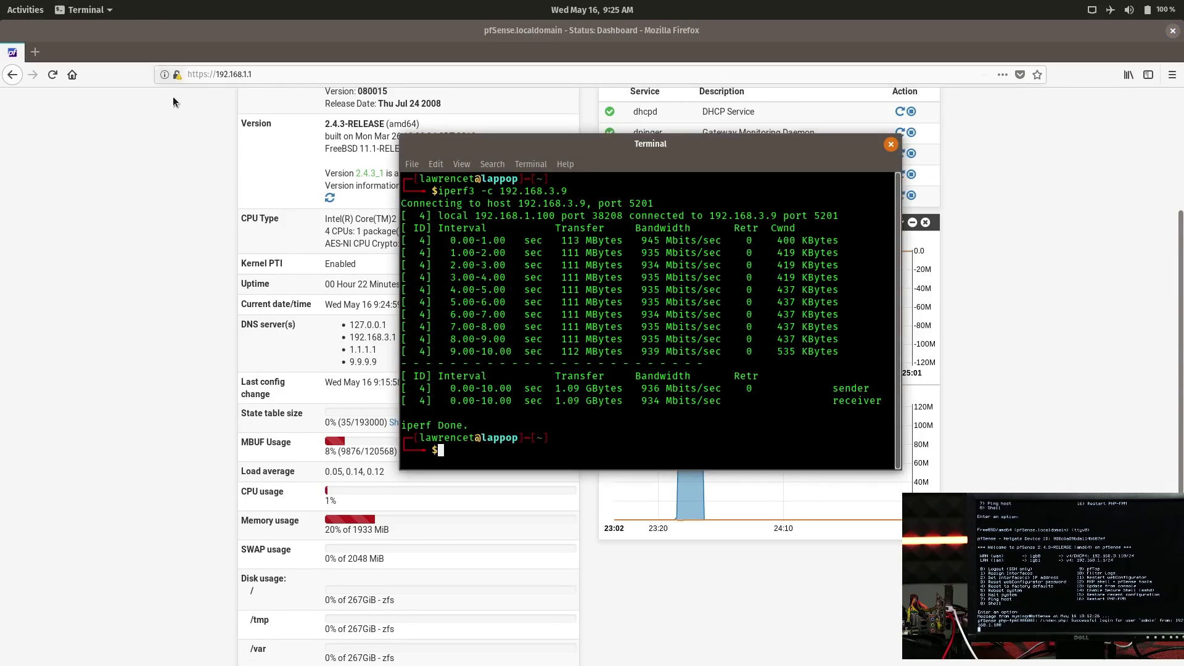
- Switch to Firefox and toggle the Activities overview so the pfSense dashboard is in front
left_click(172, 88)
key("super")
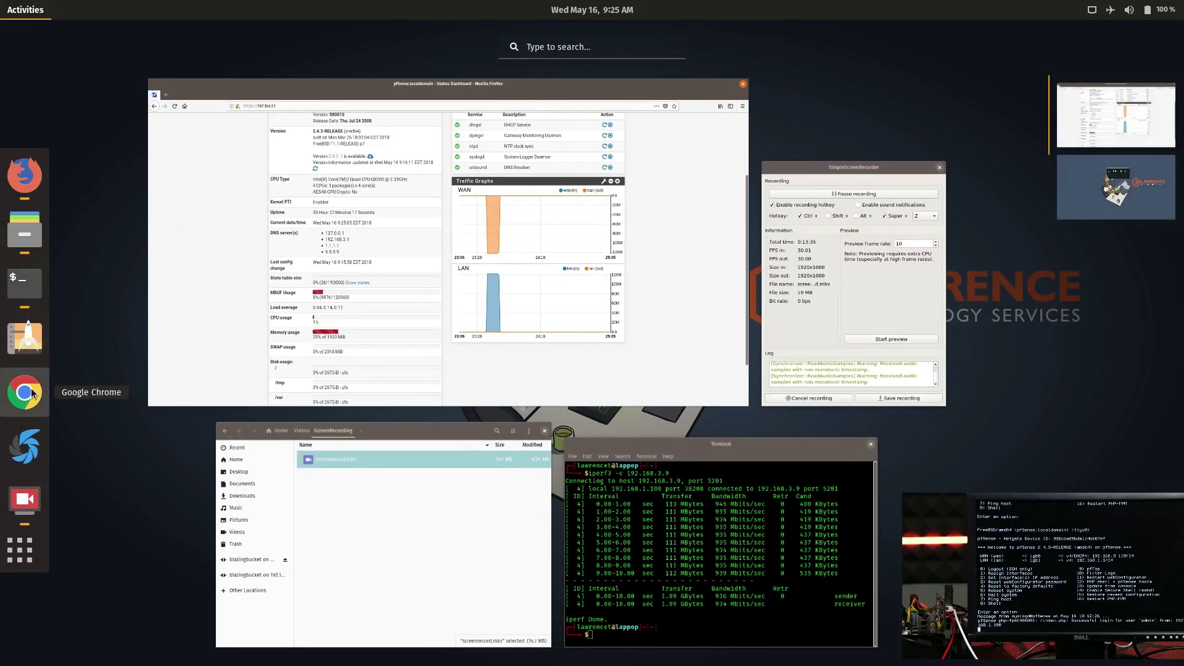
key("super")
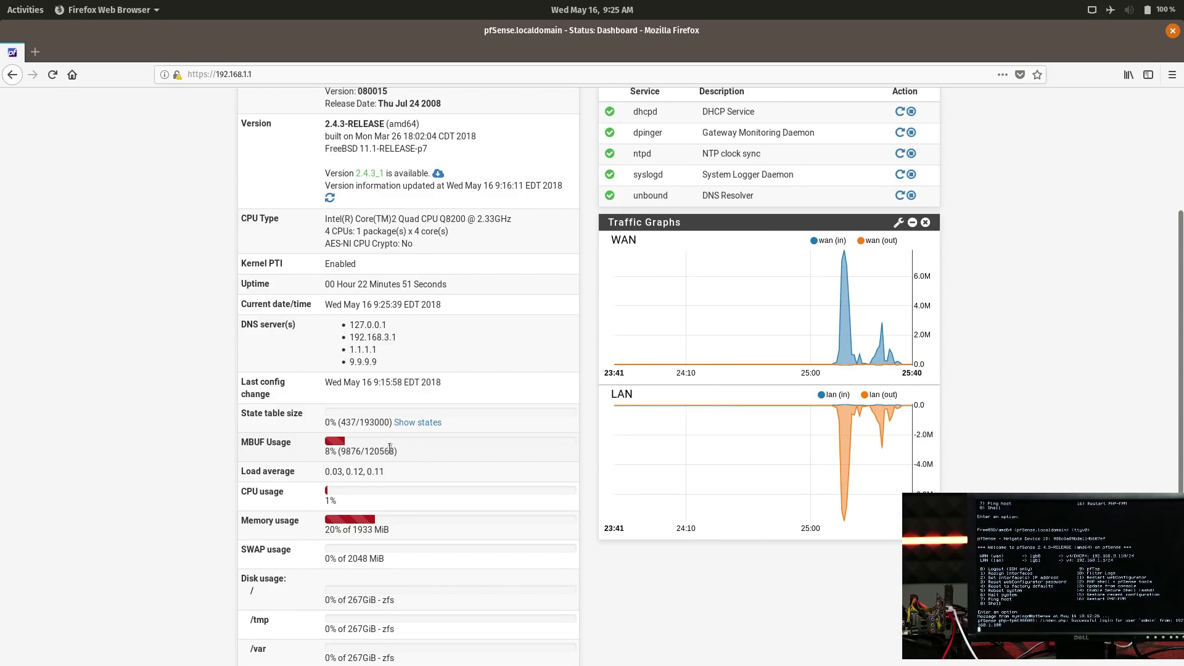
- Highlight the MBUF usage figures, scroll through the traffic graphs, then switch to the Terminal
left_click_drag(339, 451, 375, 451)
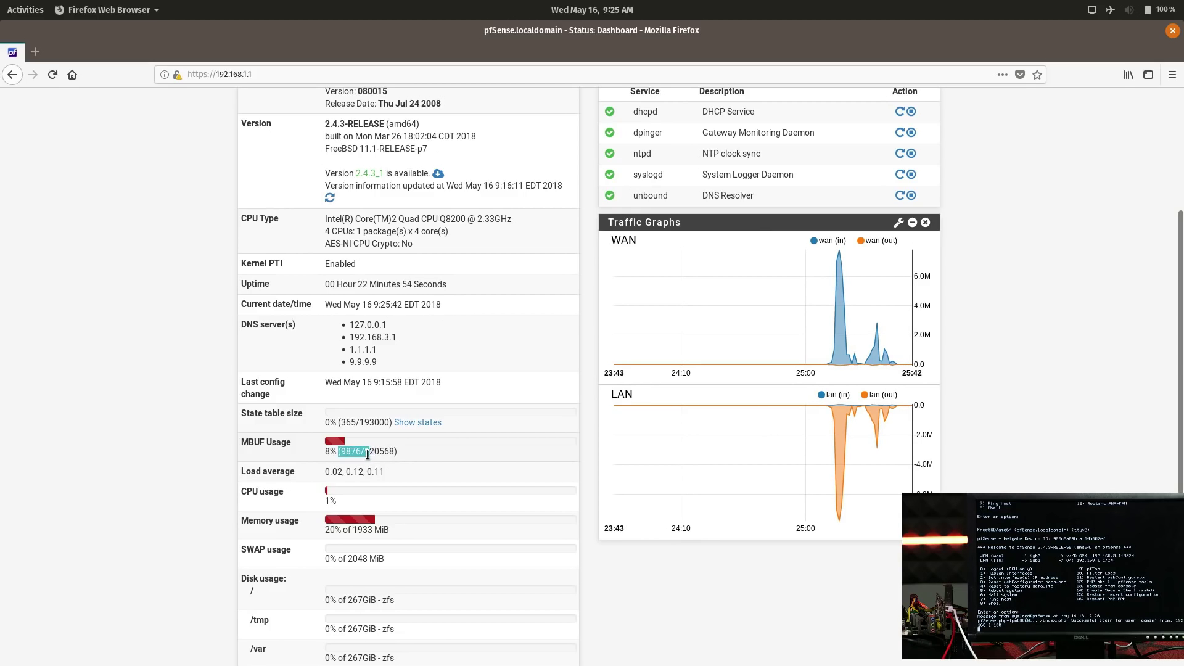
left_click(376, 451)
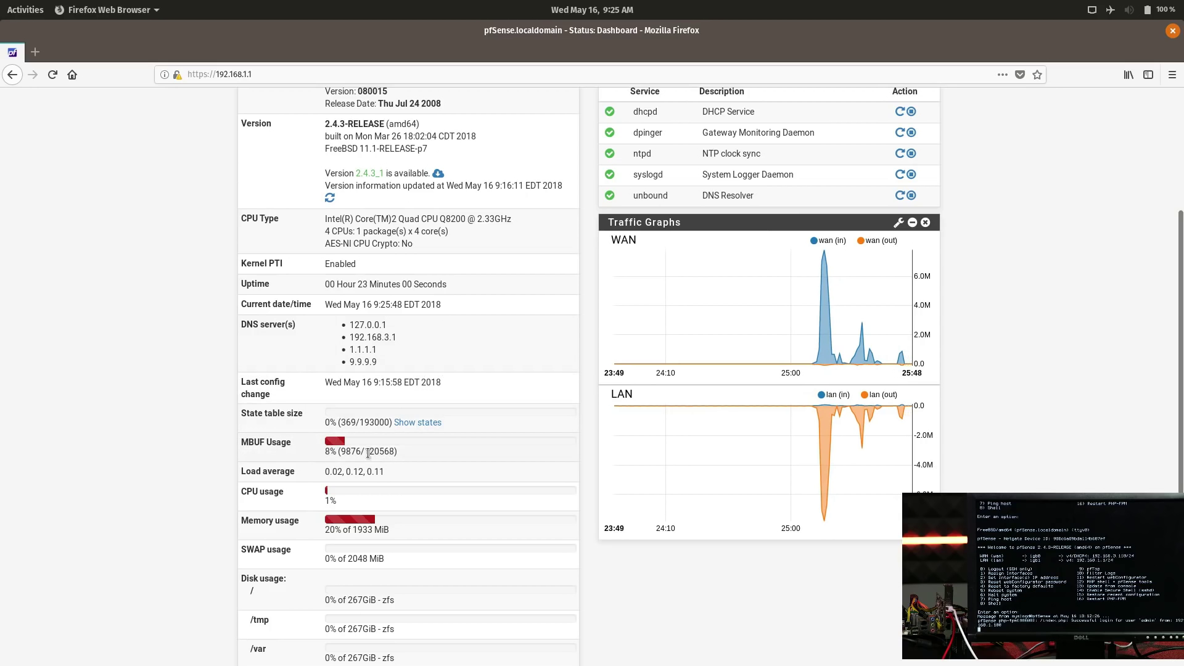
scroll(379, 483, "down", 2)
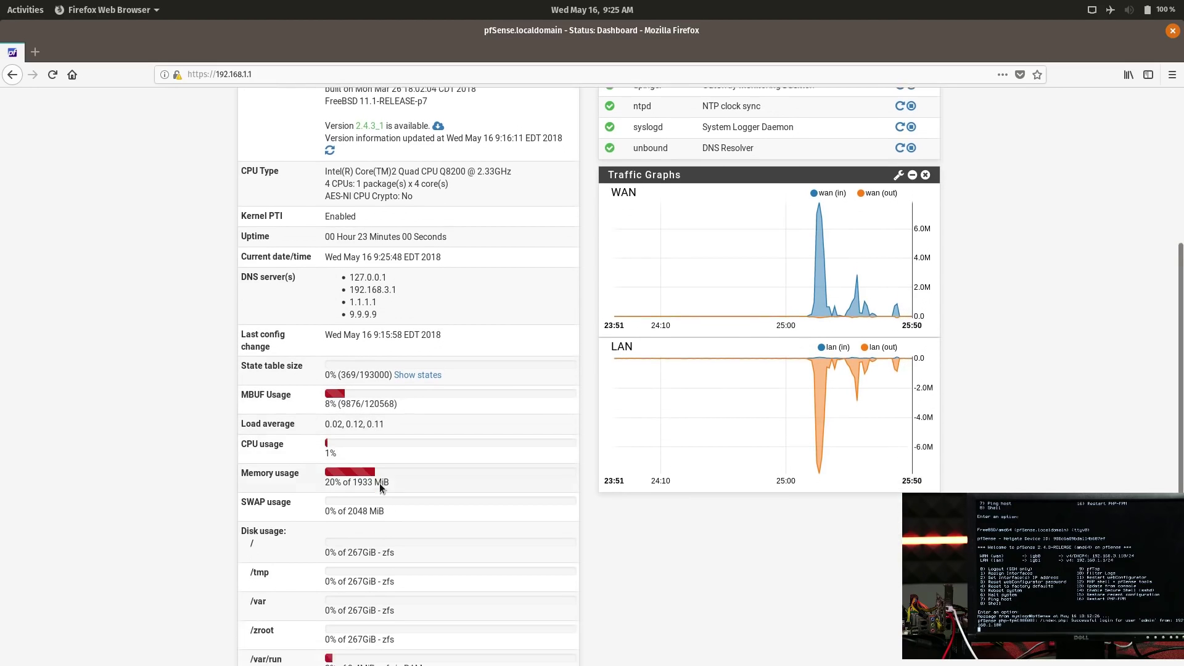
scroll(518, 460, "up", 3)
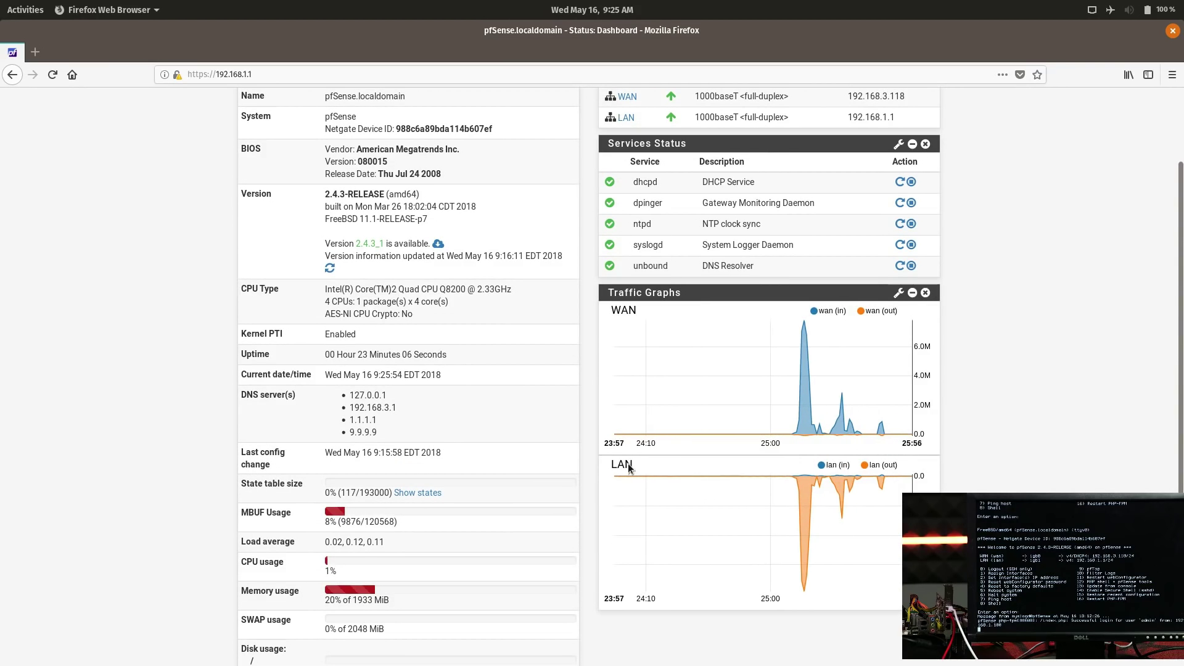
mouse_move(660, 564)
key("alt+Tab")
key("alt+Tab")
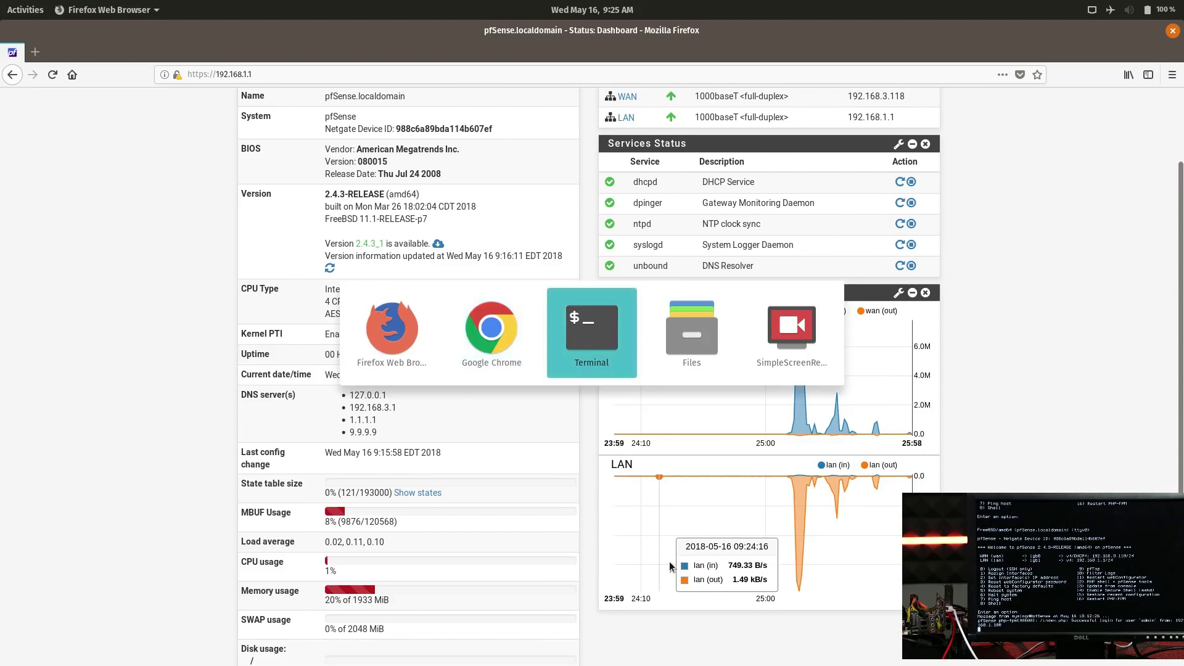
- Rerun iperf3 to 192.168.3.9, then again with 100 parallel streams for 20 seconds
key("Up")
key("Return")
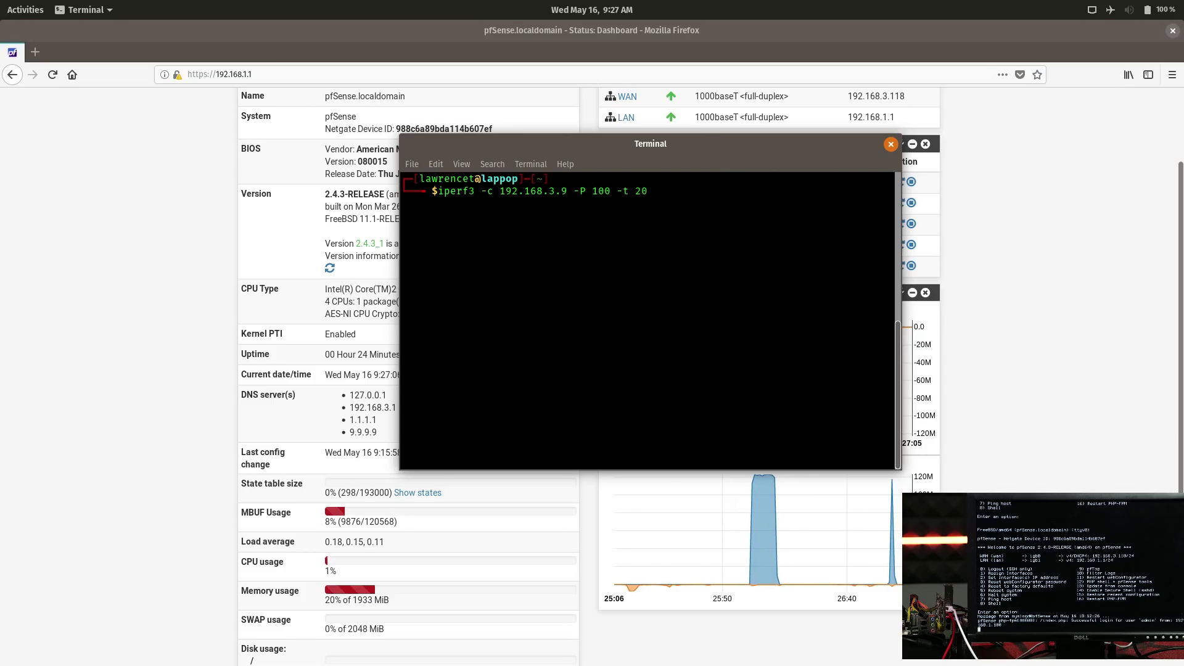
key("Left")
key("Left")
key("Left")
key("Left")
key("Left")
key("Left")
key("Left")
key("Left")
key("Left")
key("Right")
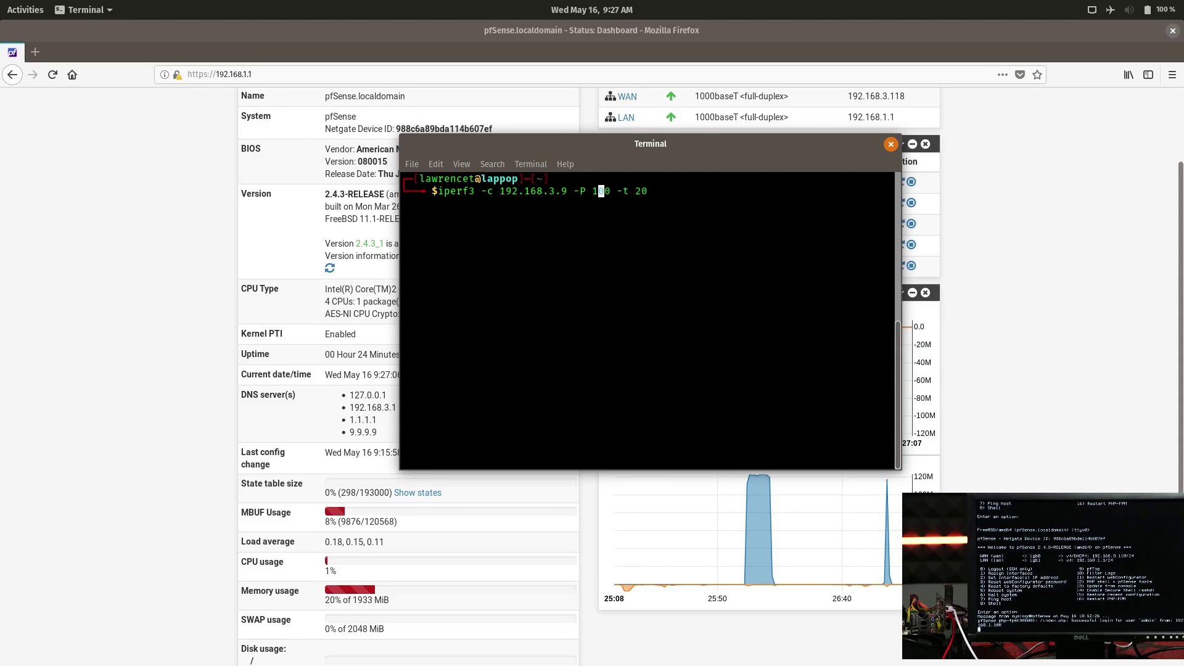
key("Right")
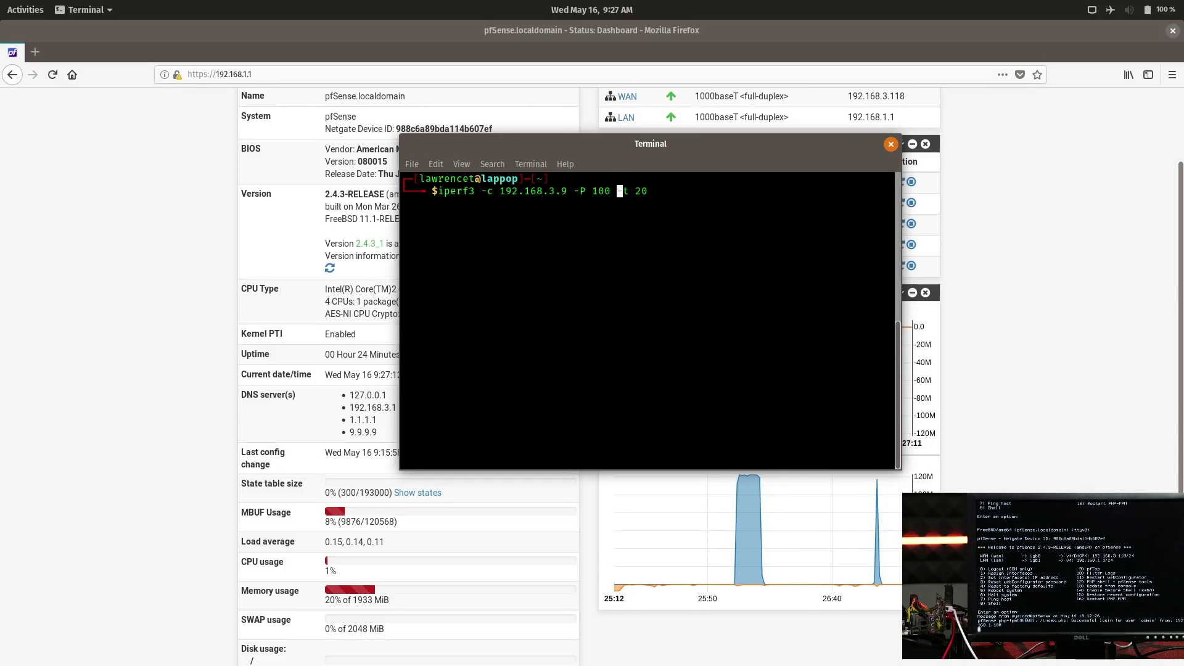
key("Right")
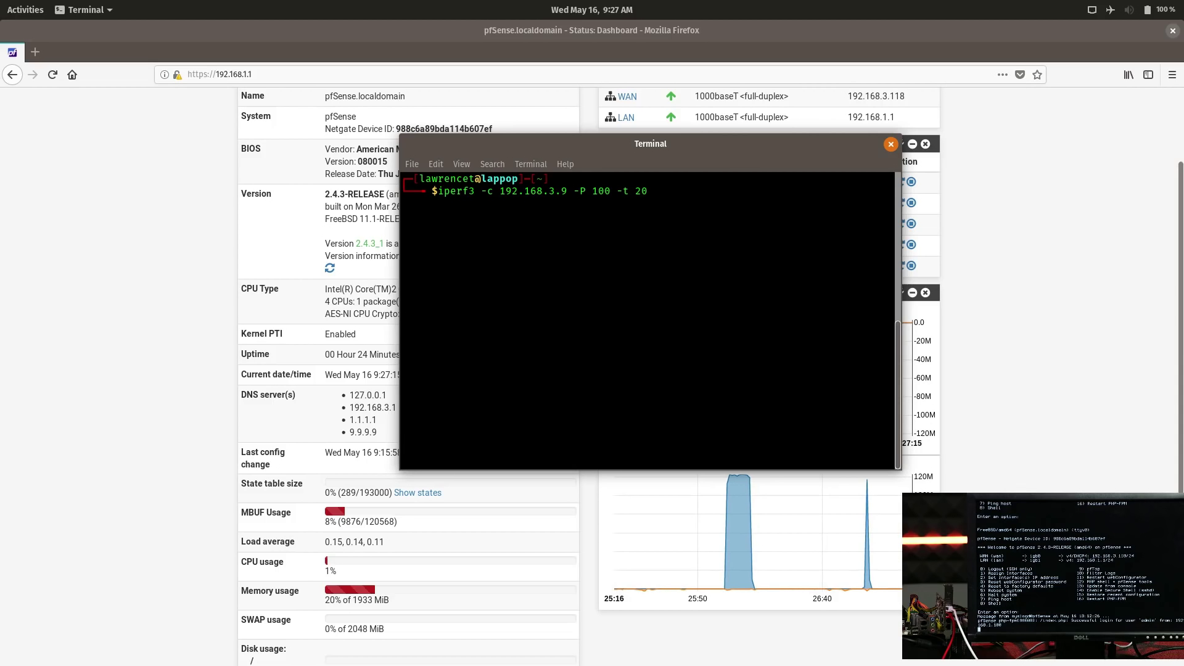
key("Return")
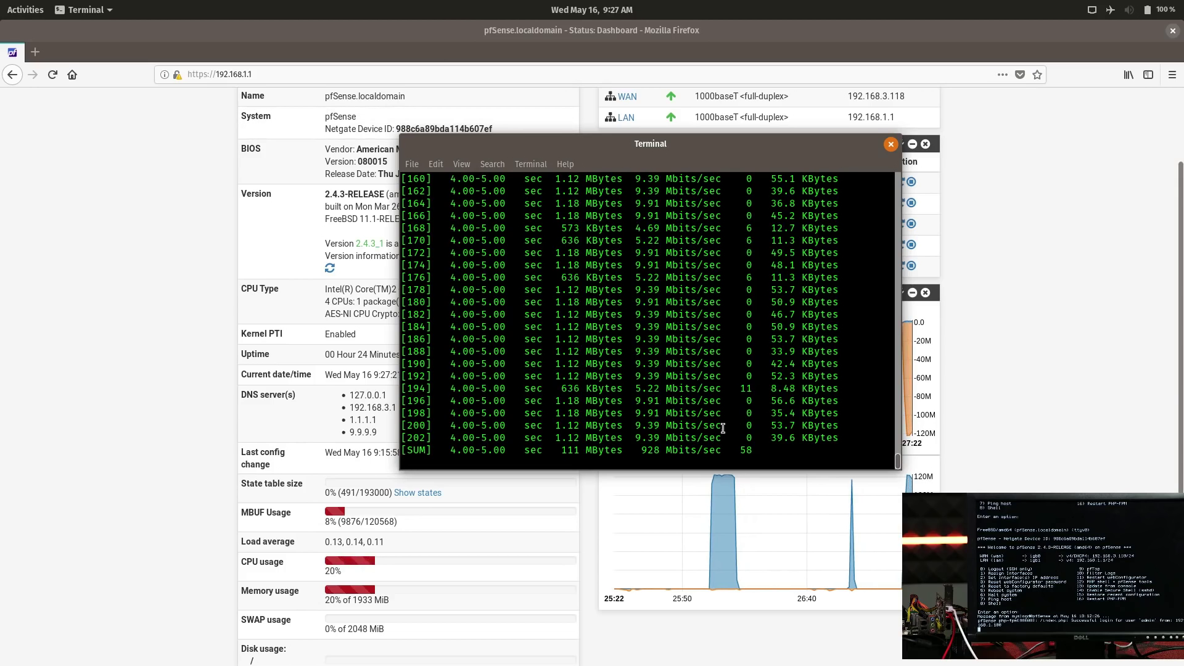
left_click(826, 490)
- Scroll the pfSense dashboard to watch the traffic graphs and state table under load
scroll(258, 502, "down", 3)
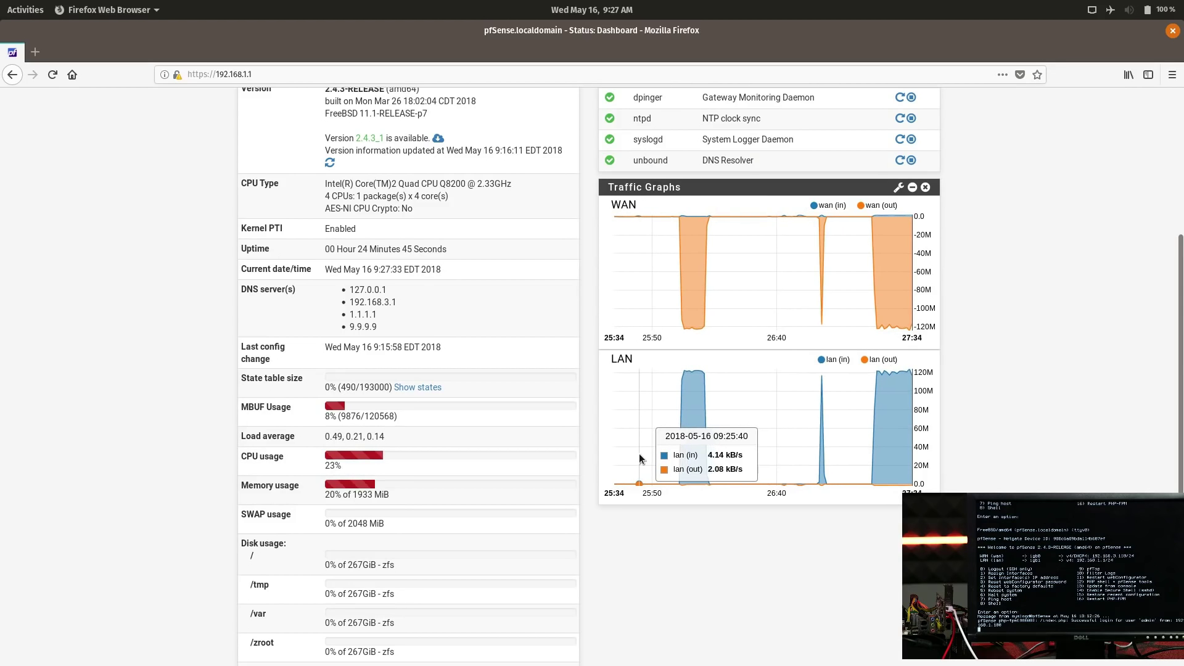
scroll(432, 462, "down", 3)
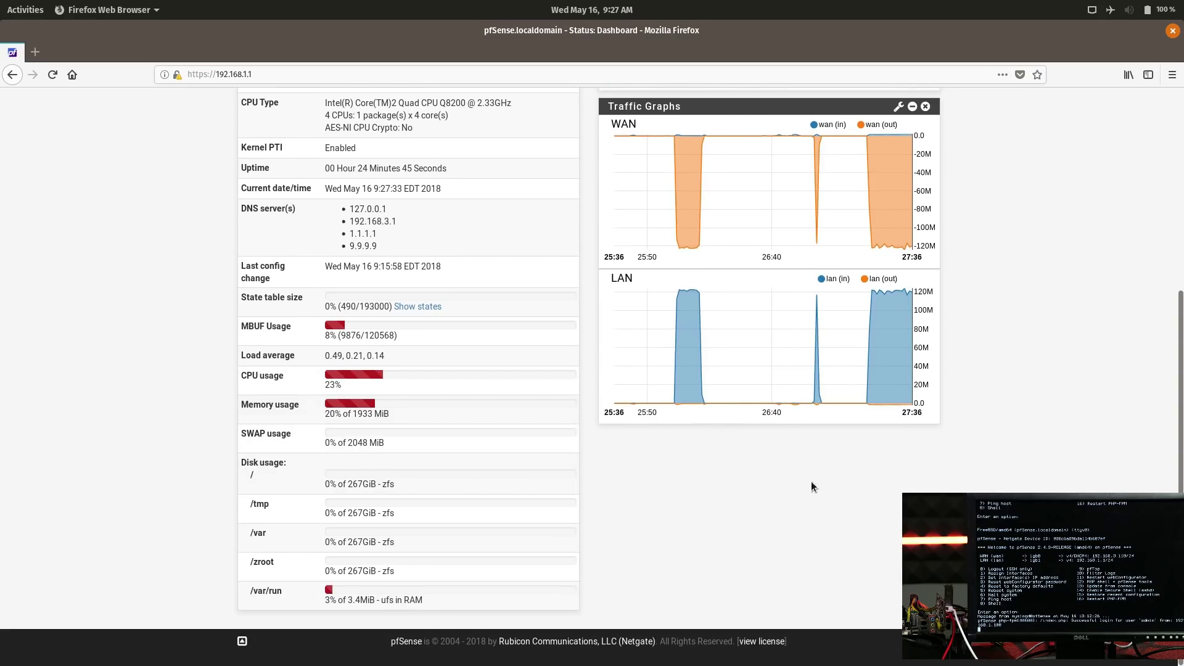
scroll(898, 462, "up", 5)
scroll(898, 463, "down", 4)
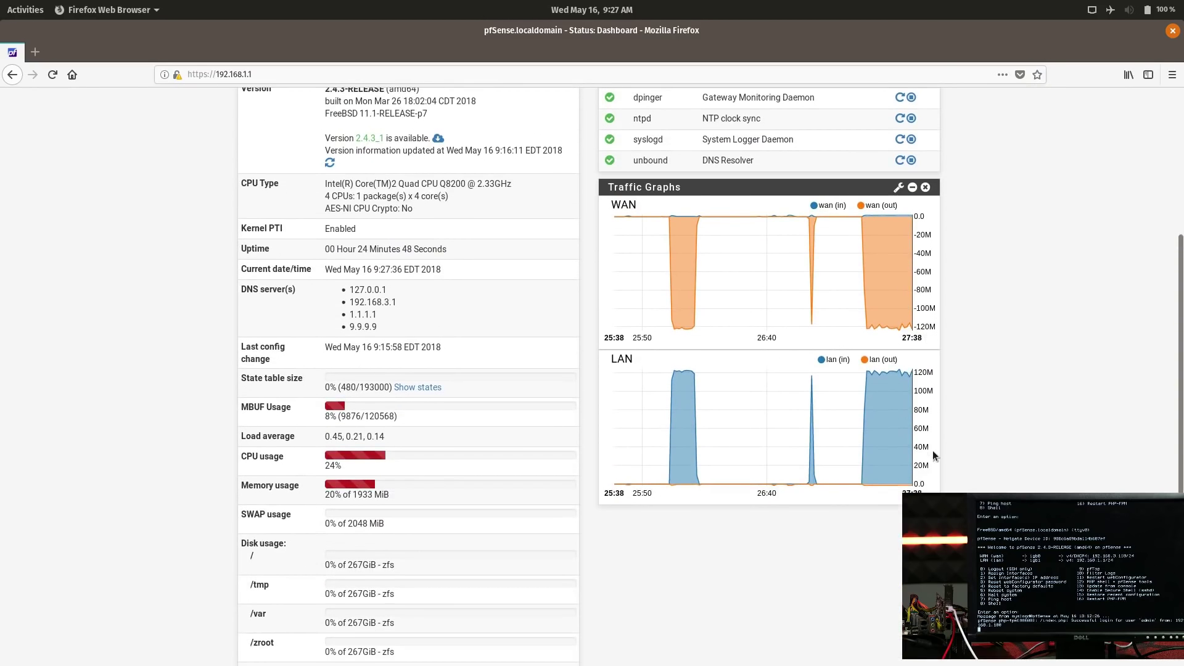
scroll(983, 347, "up", 4)
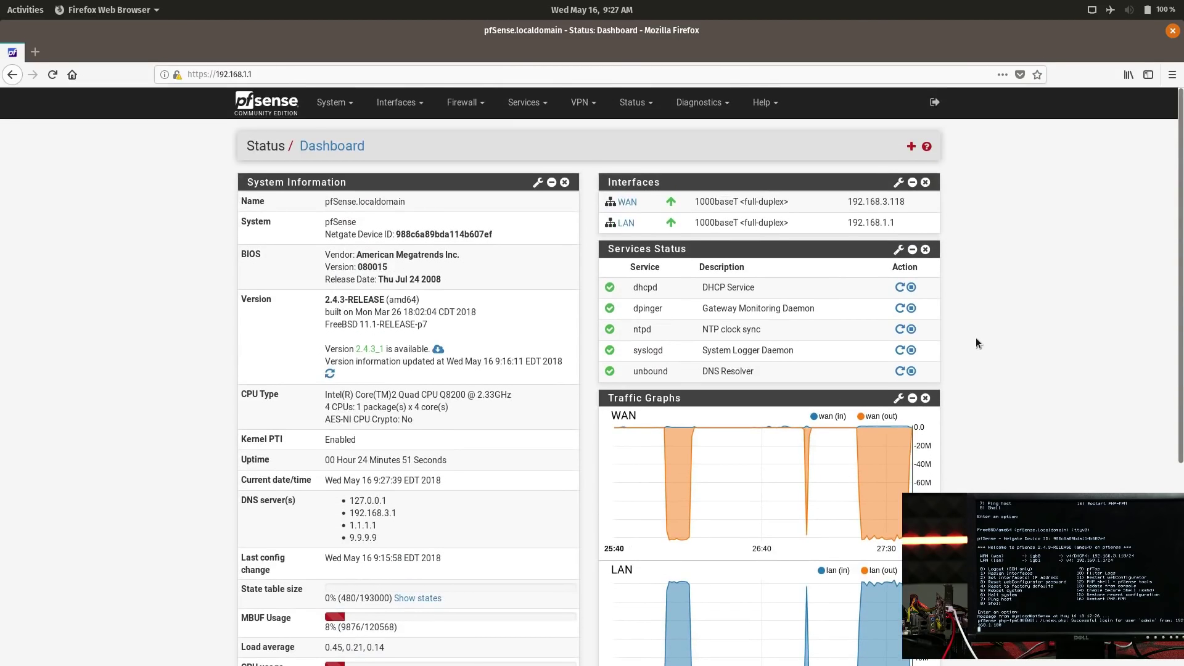
scroll(962, 333, "down", 1)
scroll(1011, 335, "up", 1)
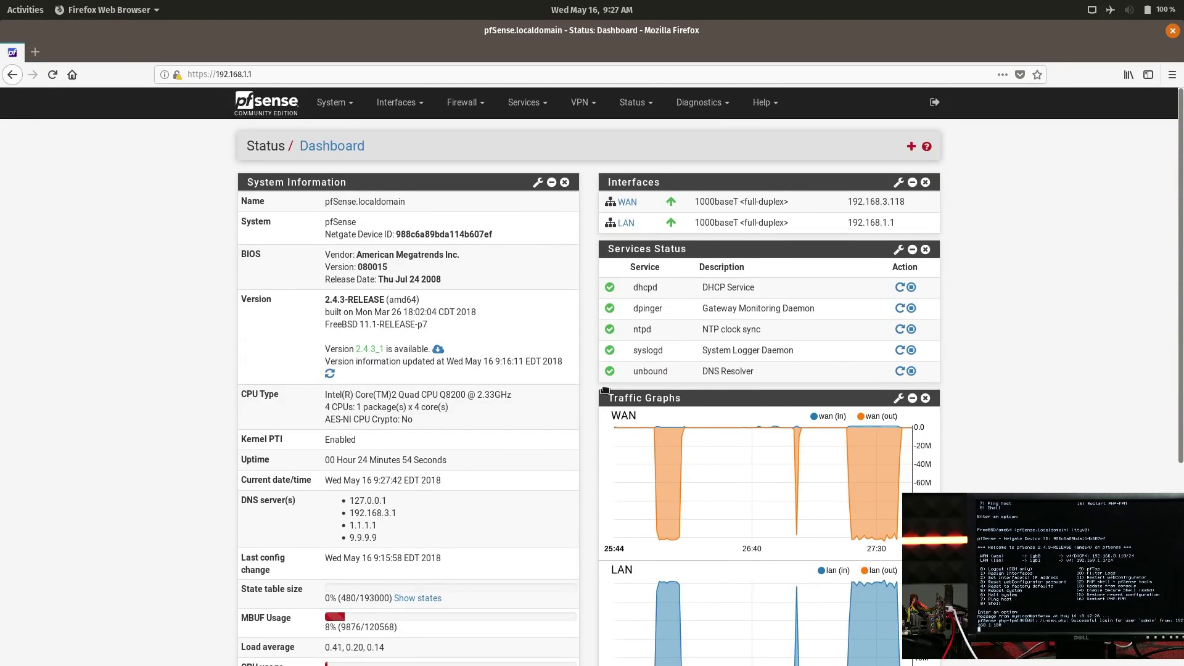
key("alt+Tab")
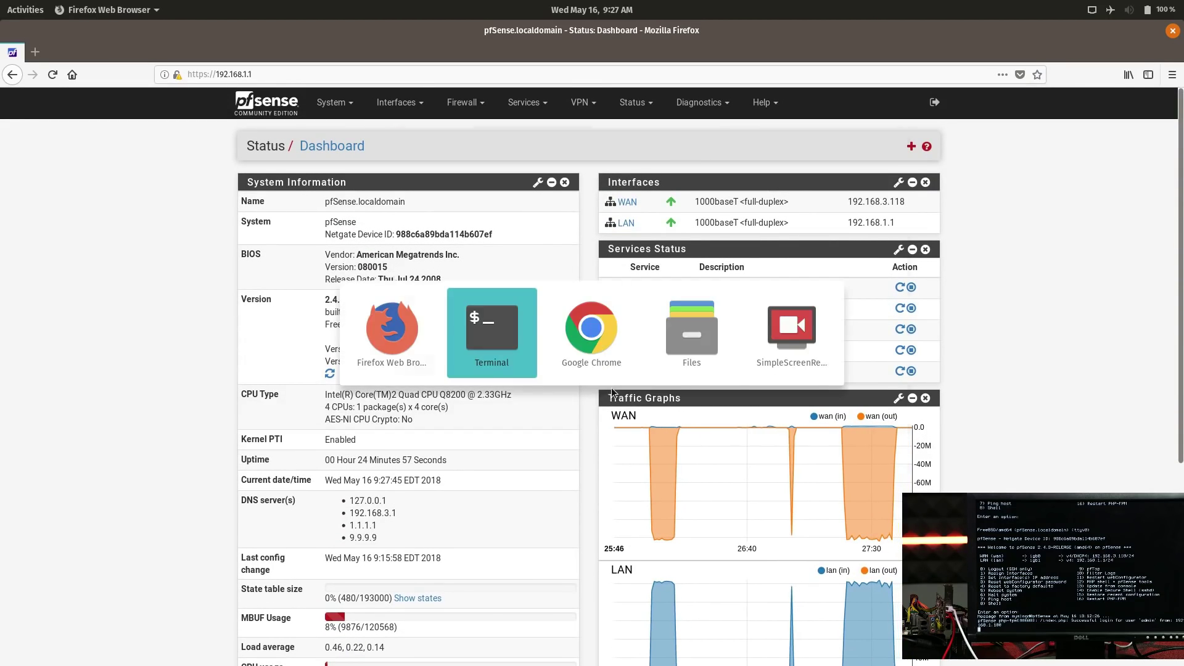
left_click(1035, 444)
left_click(398, 102)
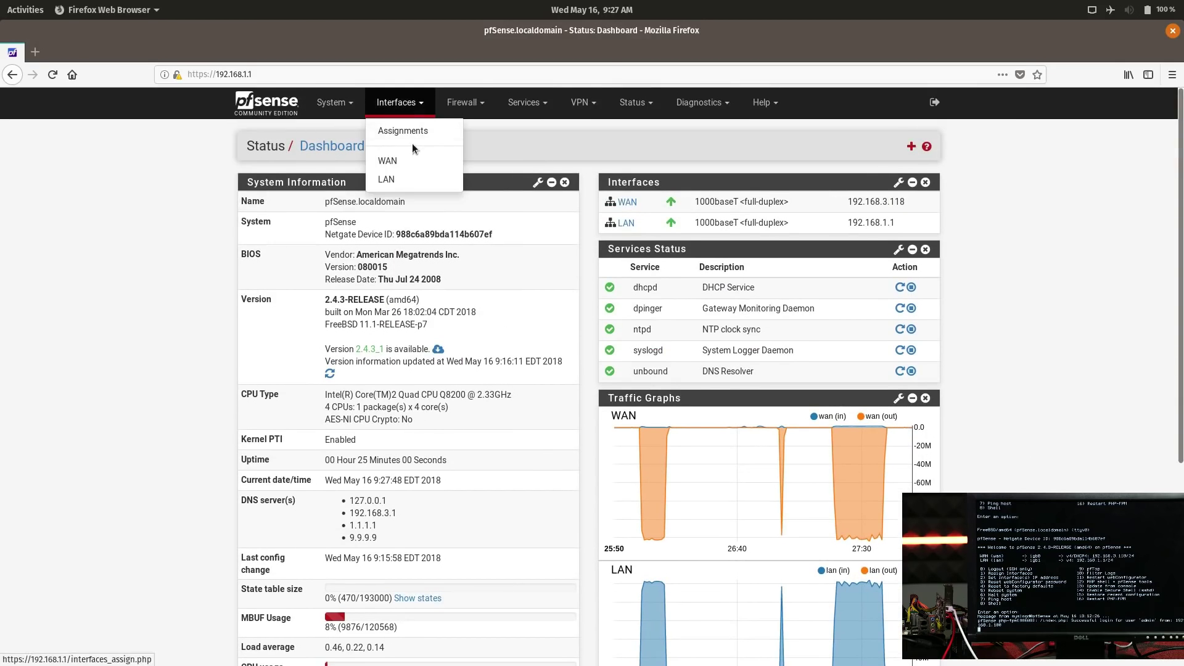
- Relaunch the previous iperf3 test in Terminal and return to the pfSense dashboard
key("alt+Tab")
key("alt+Tab")
key("alt+Tab")
key("alt+Tab")
key("alt+Tab")
key("Up")
key("Return")
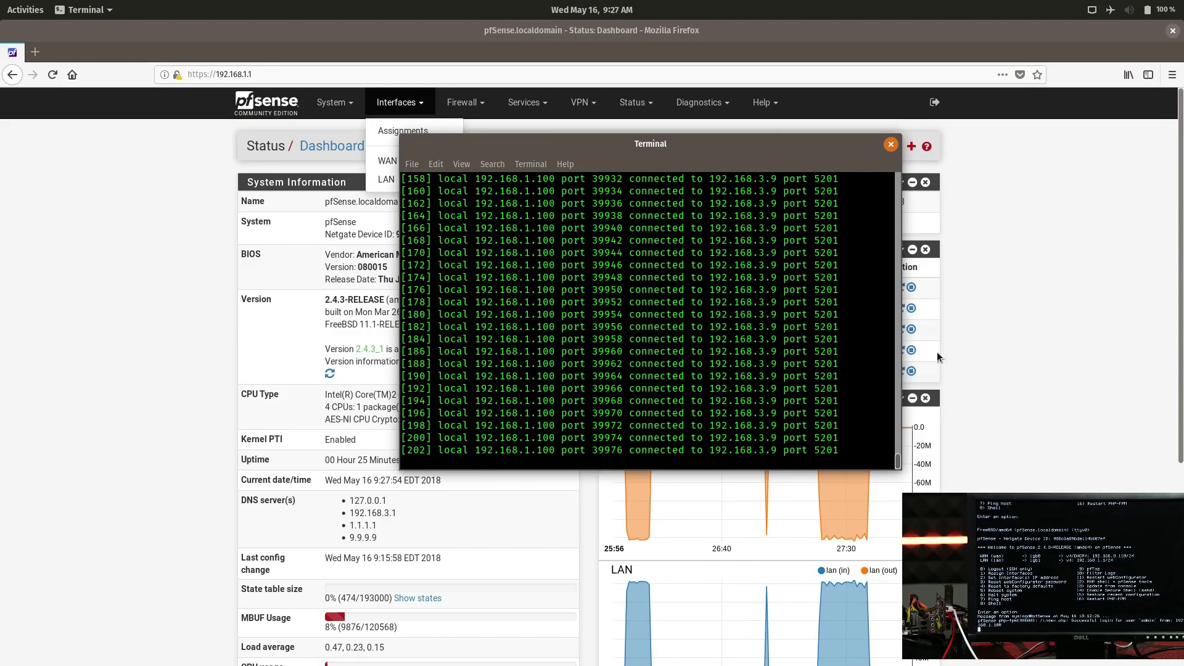
key("alt+Tab")
left_click(390, 100)
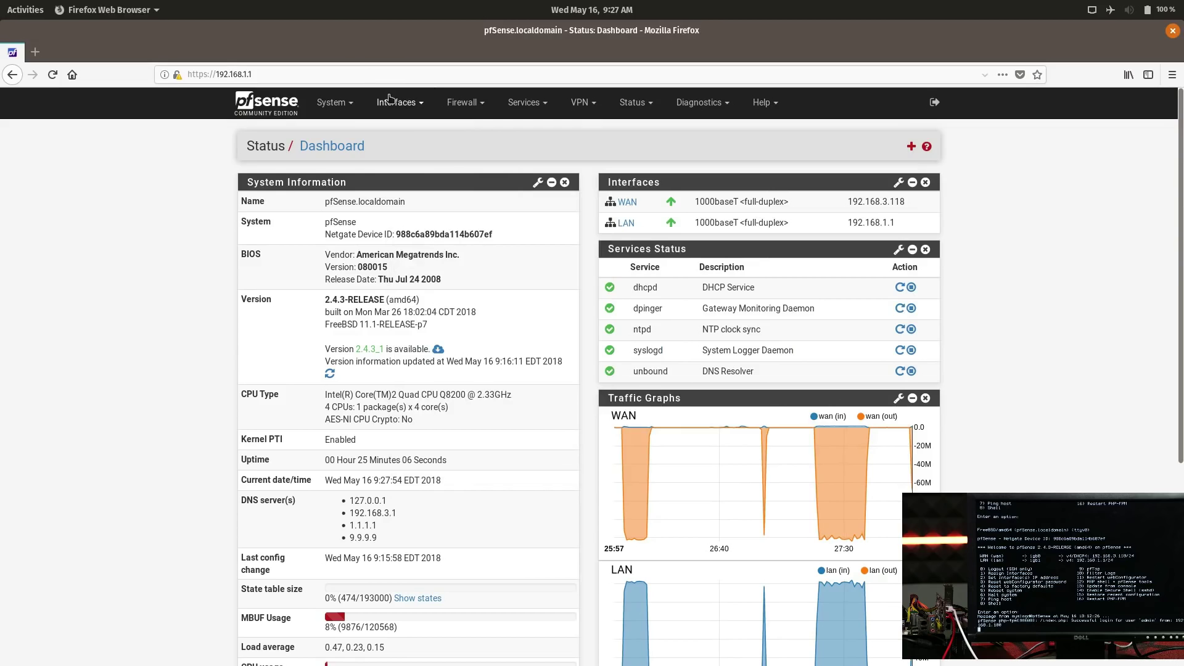
- Go to System > Package Manager > Available Packages
left_click(333, 102)
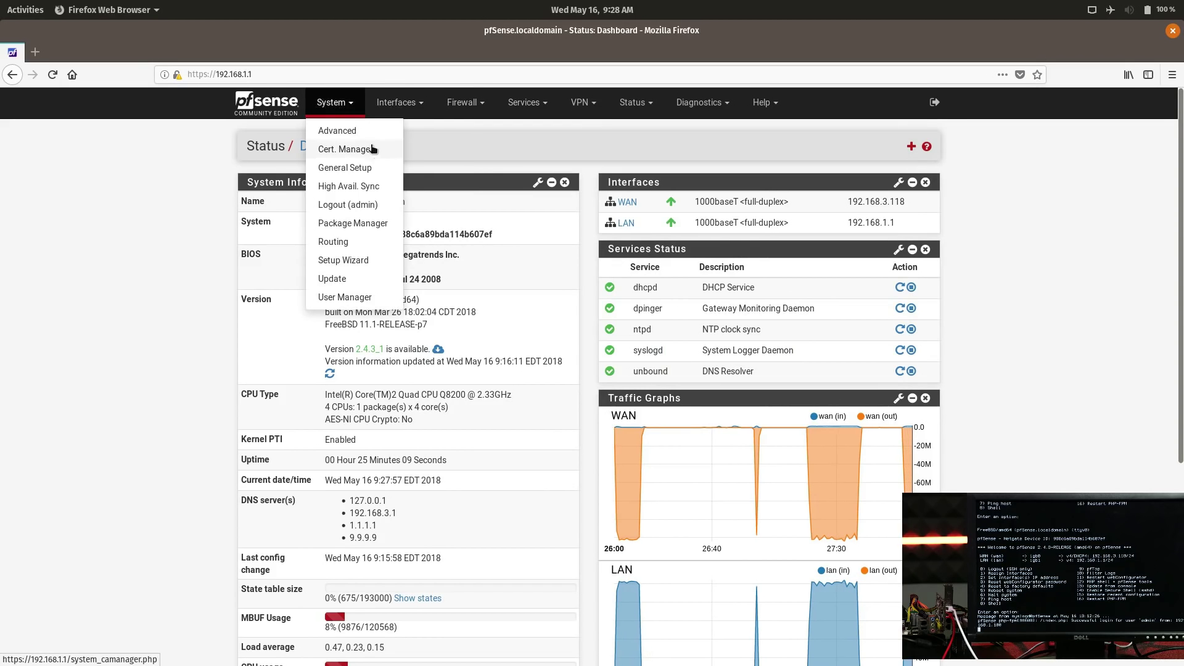
left_click(371, 227)
left_click(429, 200)
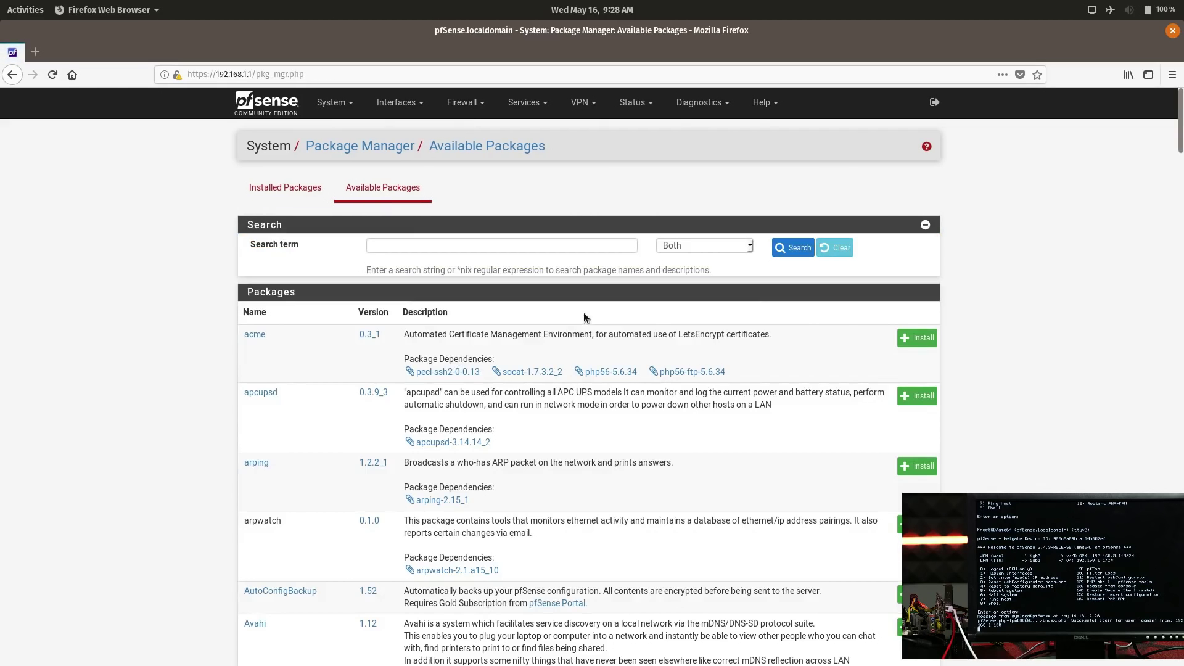
key("alt+Tab")
key("alt+Tab")
key("alt+Tab")
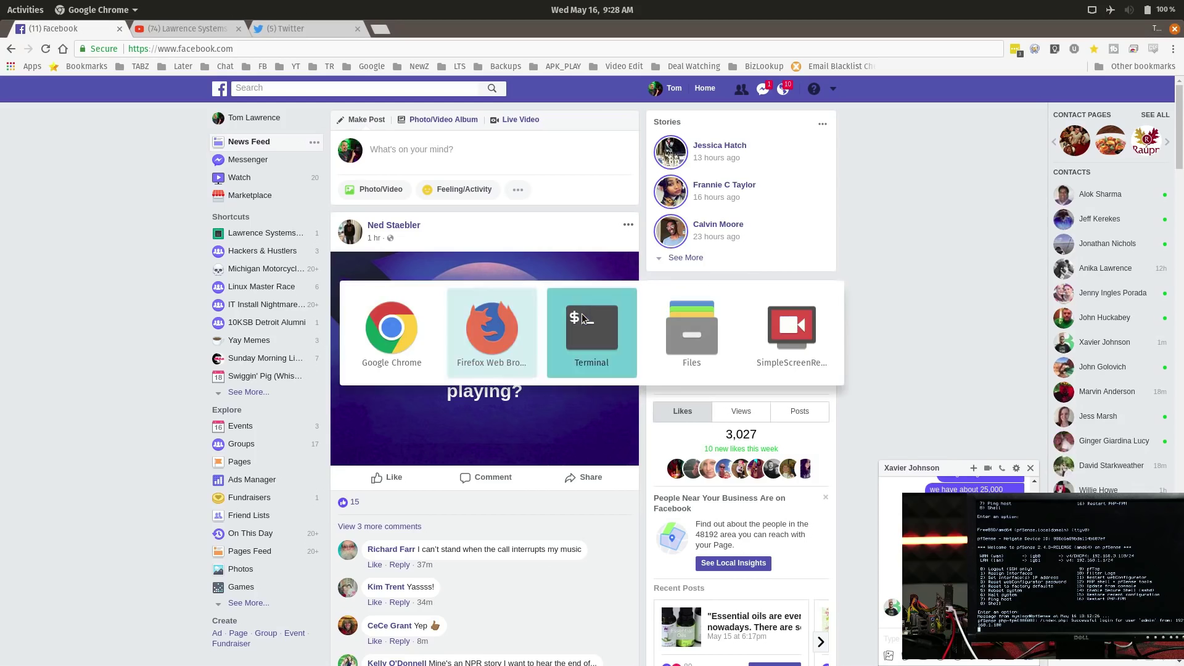
left_click(583, 317)
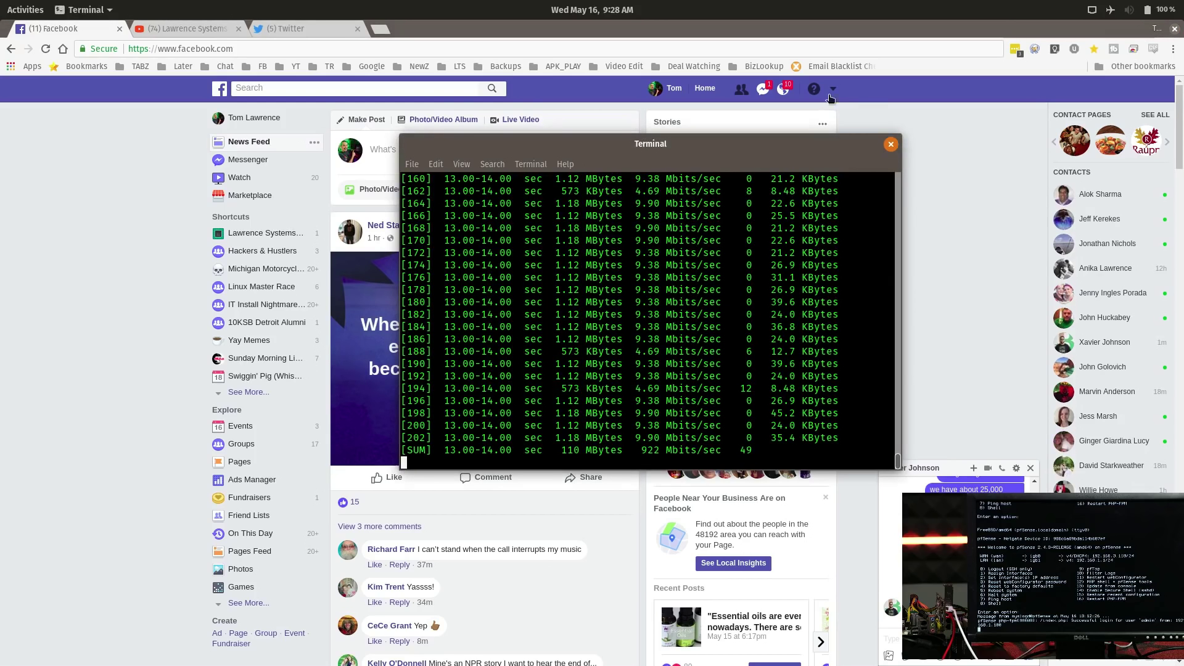
left_click(1175, 30)
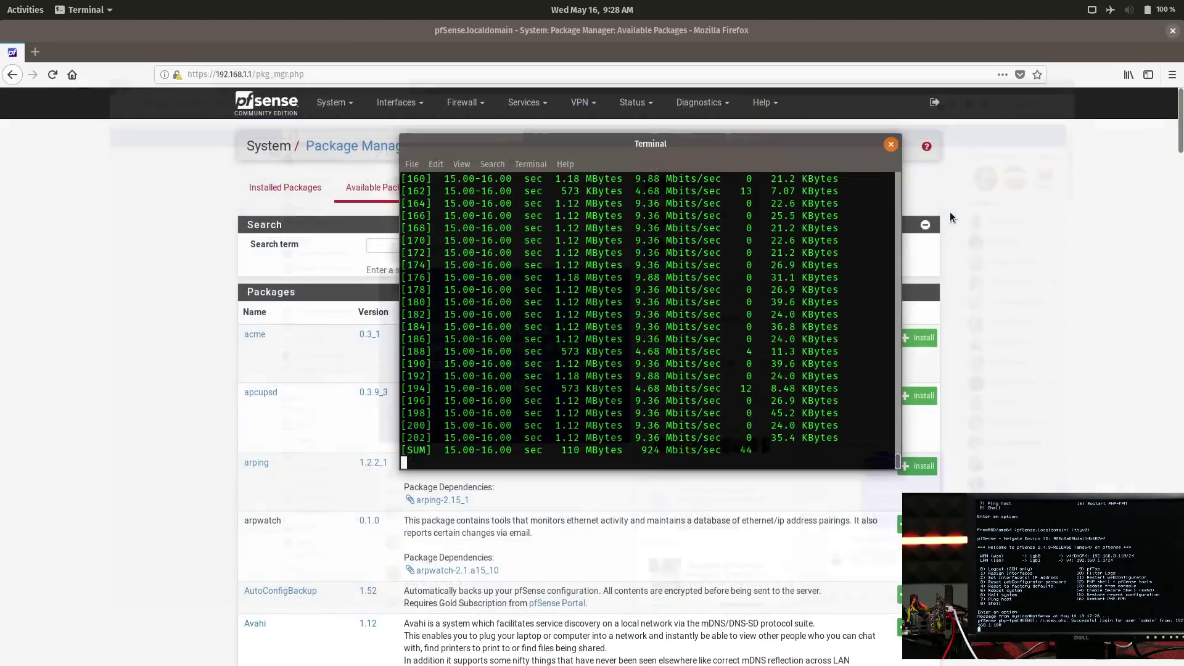
left_click(1101, 350)
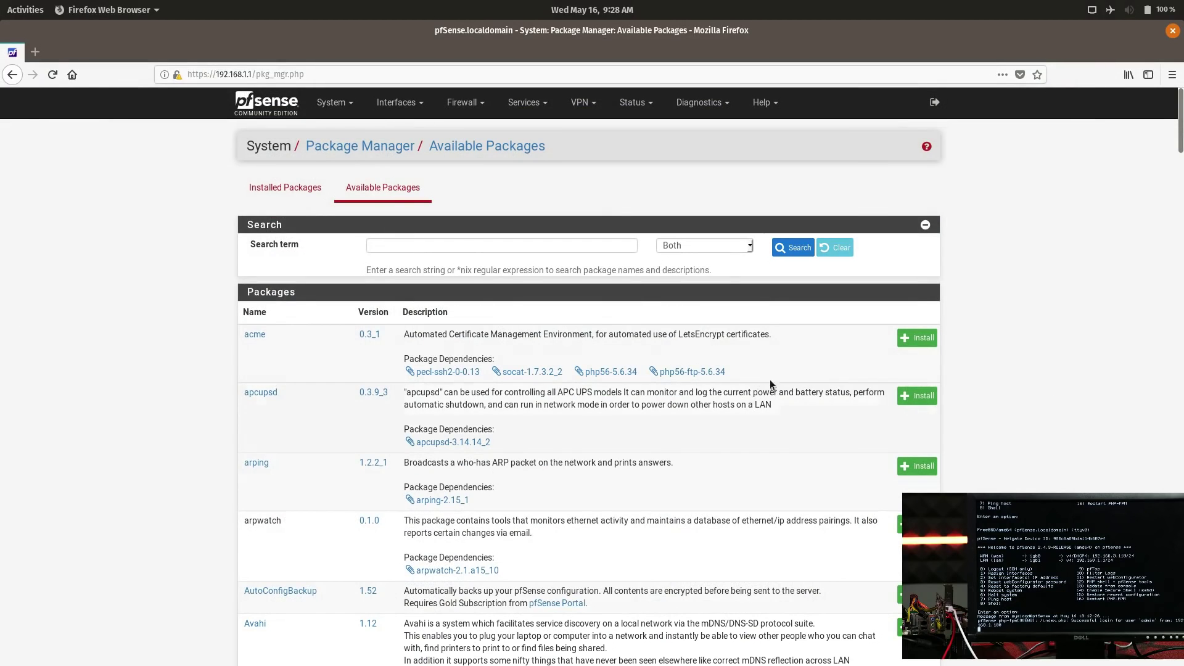
- Search the available packages for 'suri'
left_click(467, 243)
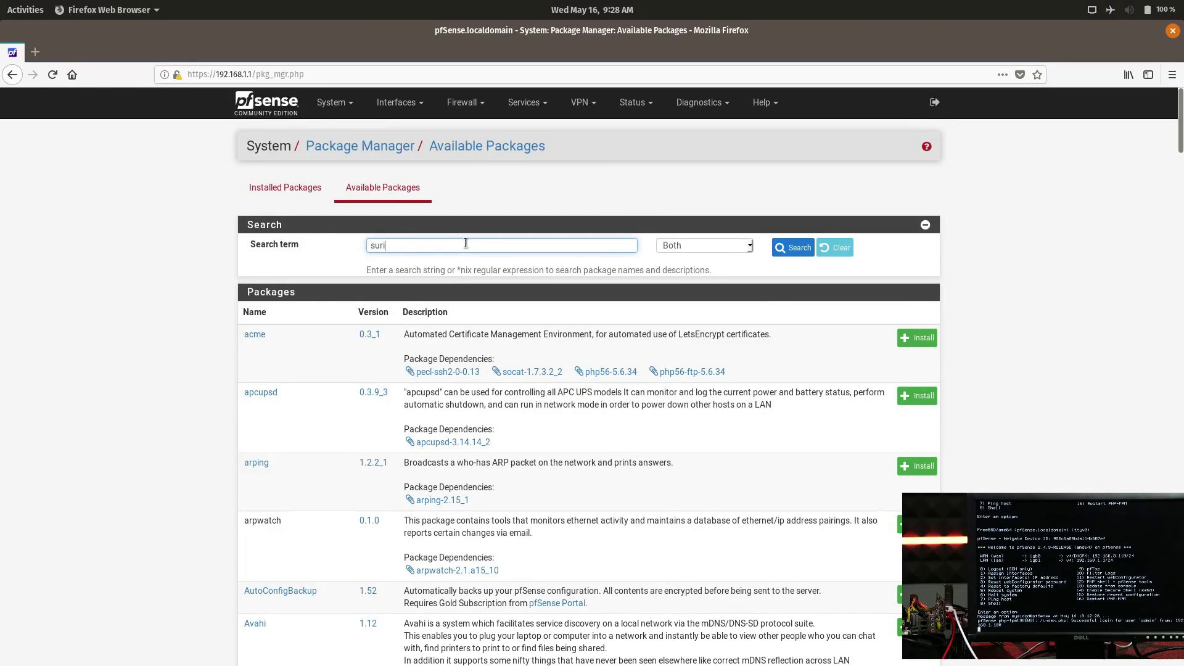
type("suri")
key("Return")
- Install and confirm the suricata package, going Back and confirming again until it succeeds
left_click(907, 343)
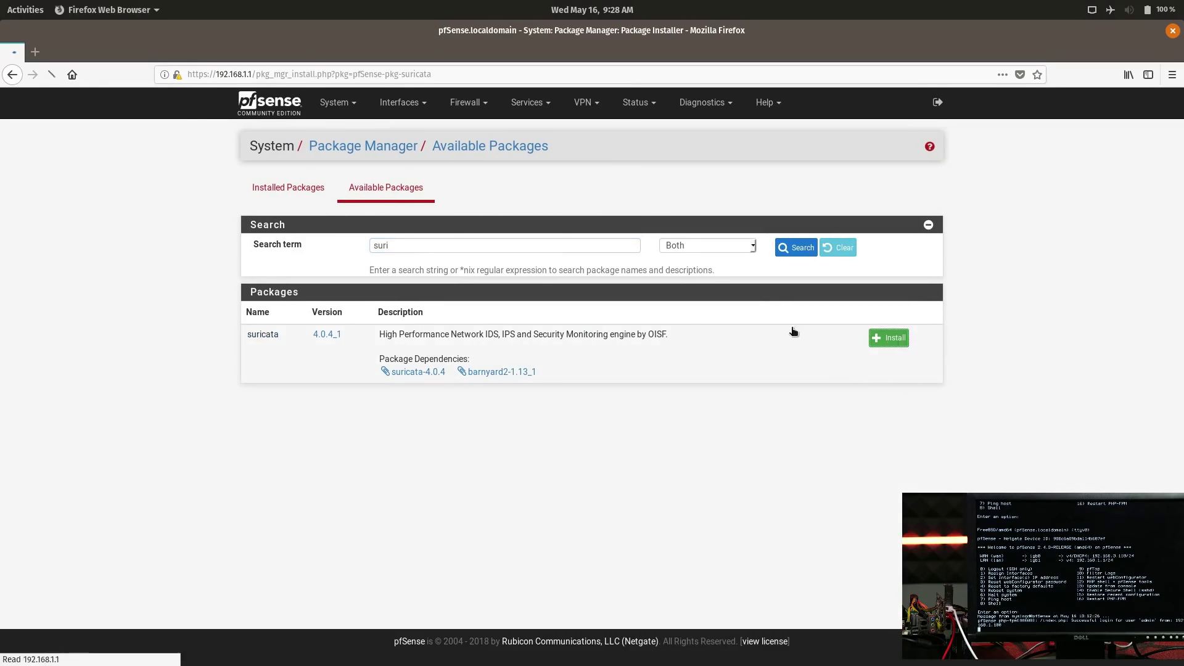
left_click(289, 249)
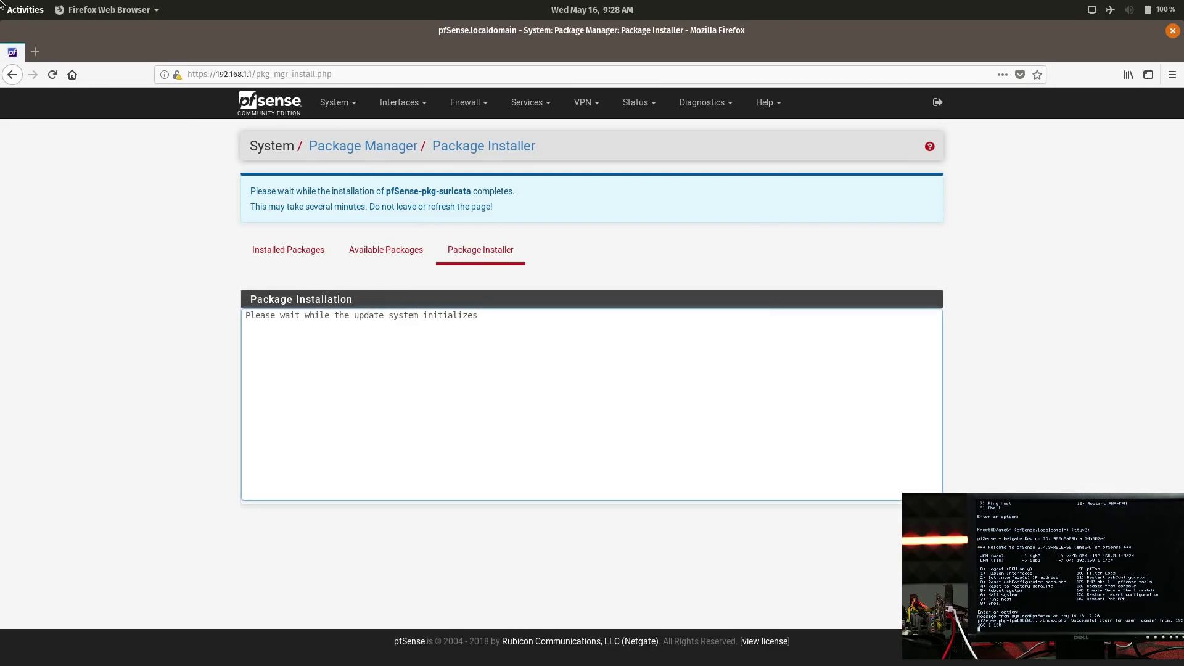
mouse_move(2, 5)
left_click(714, 451)
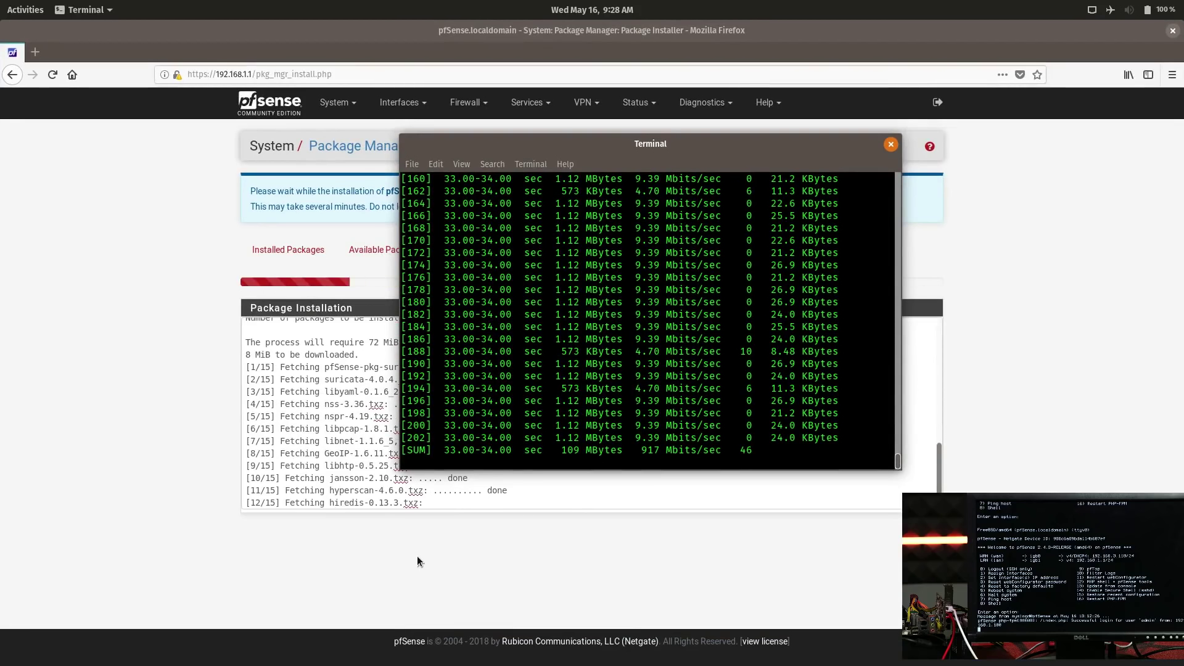
left_click(280, 110)
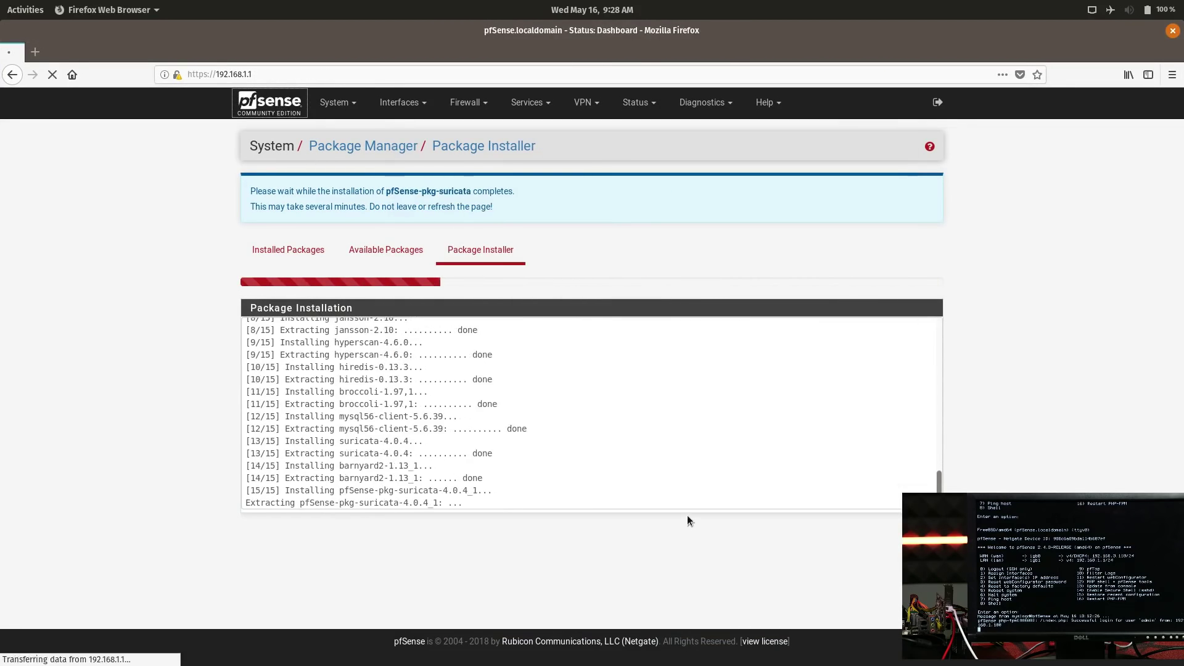
scroll(586, 531, "down", 3)
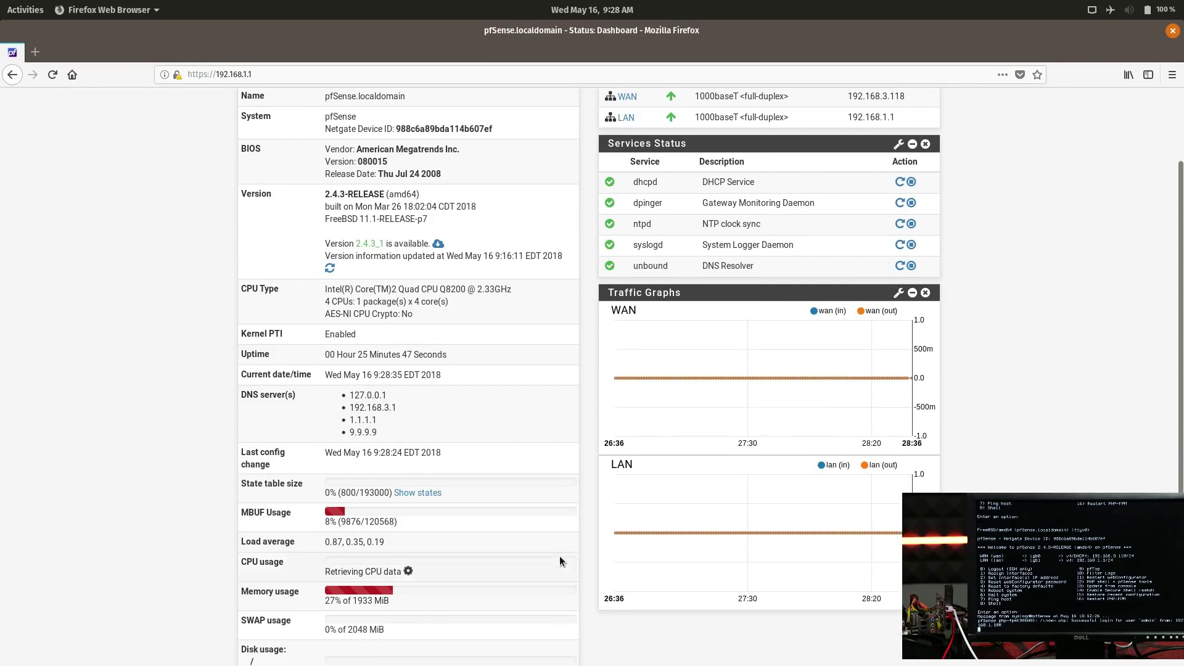
scroll(484, 499, "up", 3)
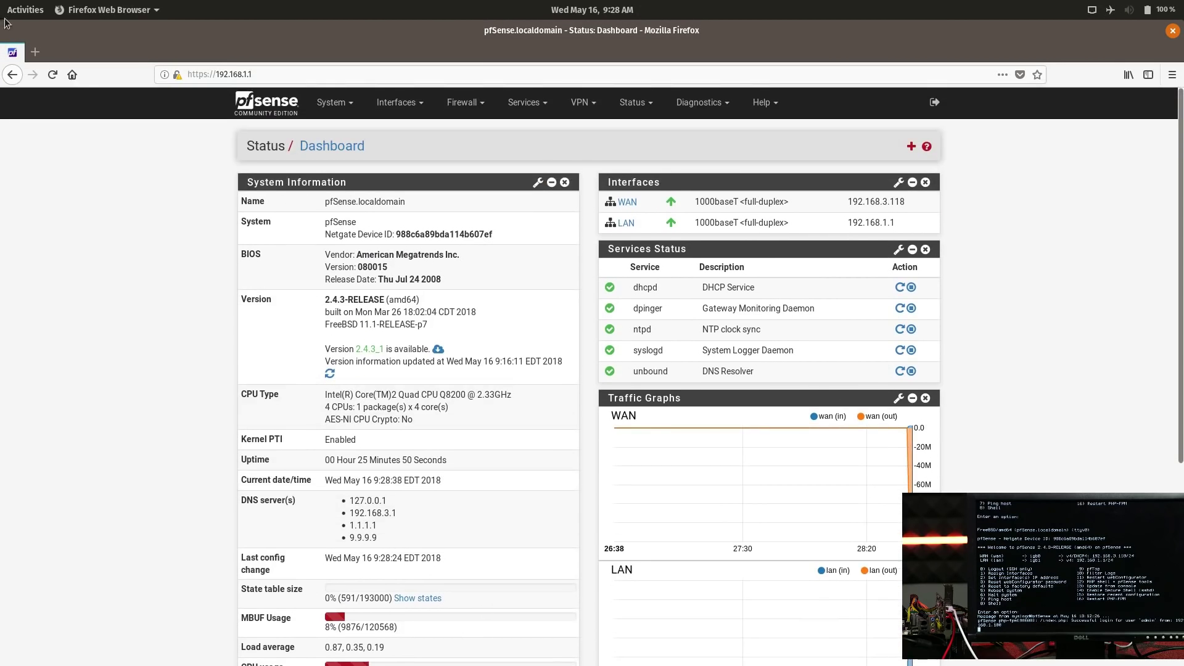
left_click(13, 75)
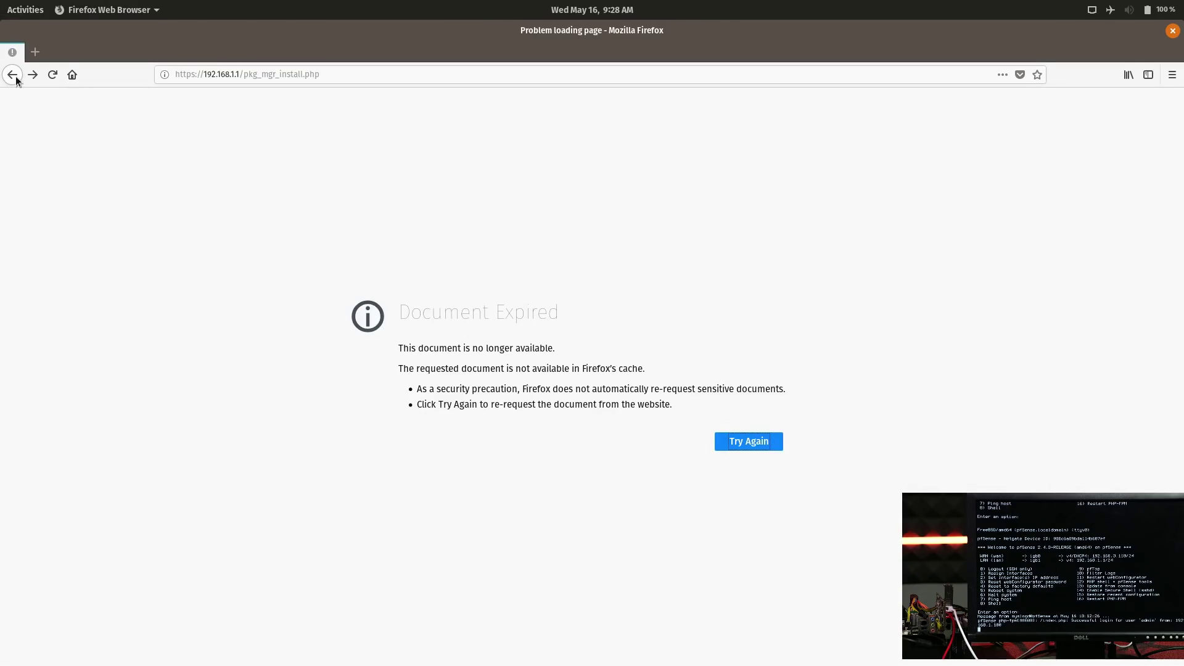
left_click(12, 75)
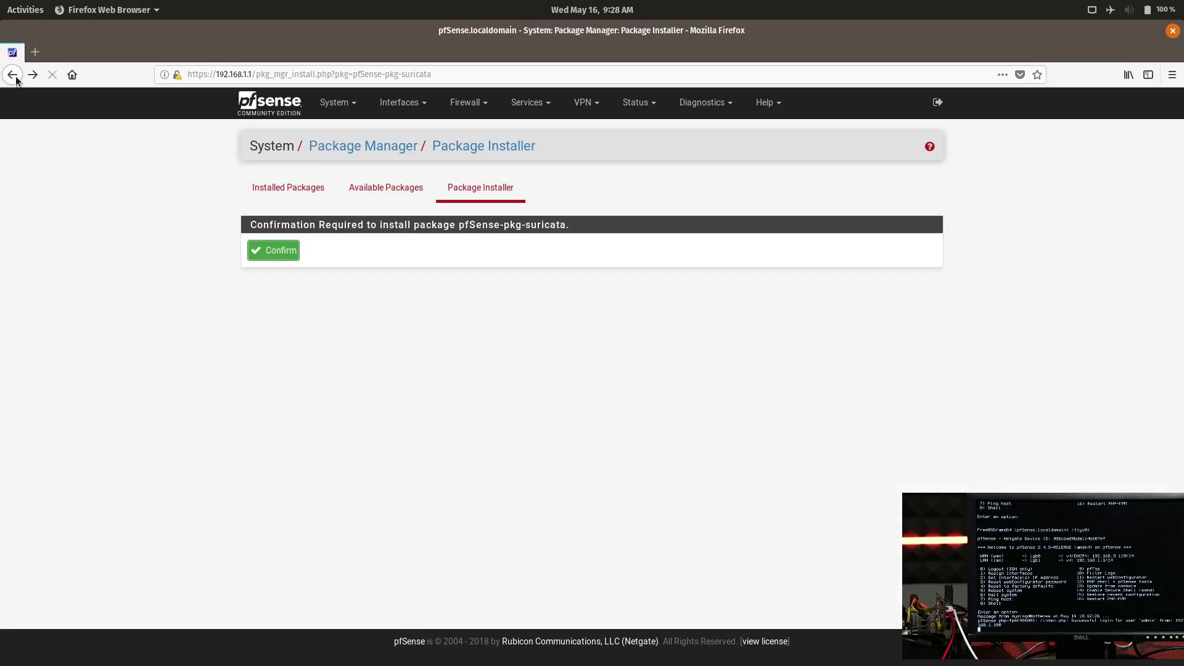
left_click(274, 253)
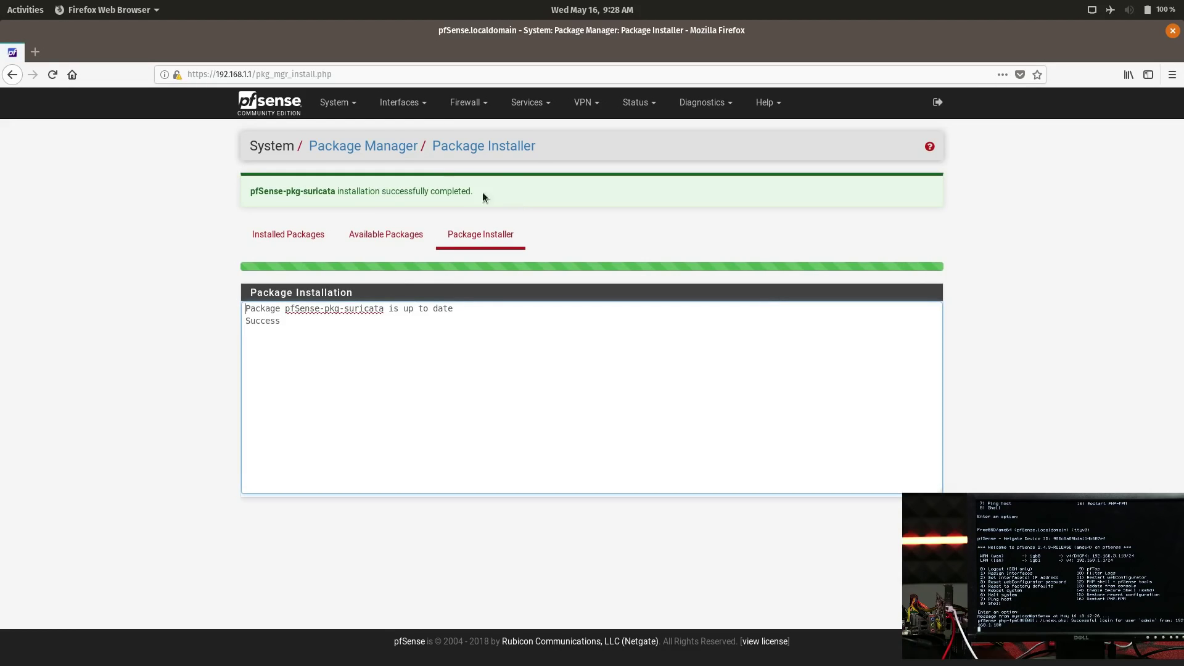
- In Services > Suricata, save settings for the WAN interface and return to the dashboard
left_click(511, 108)
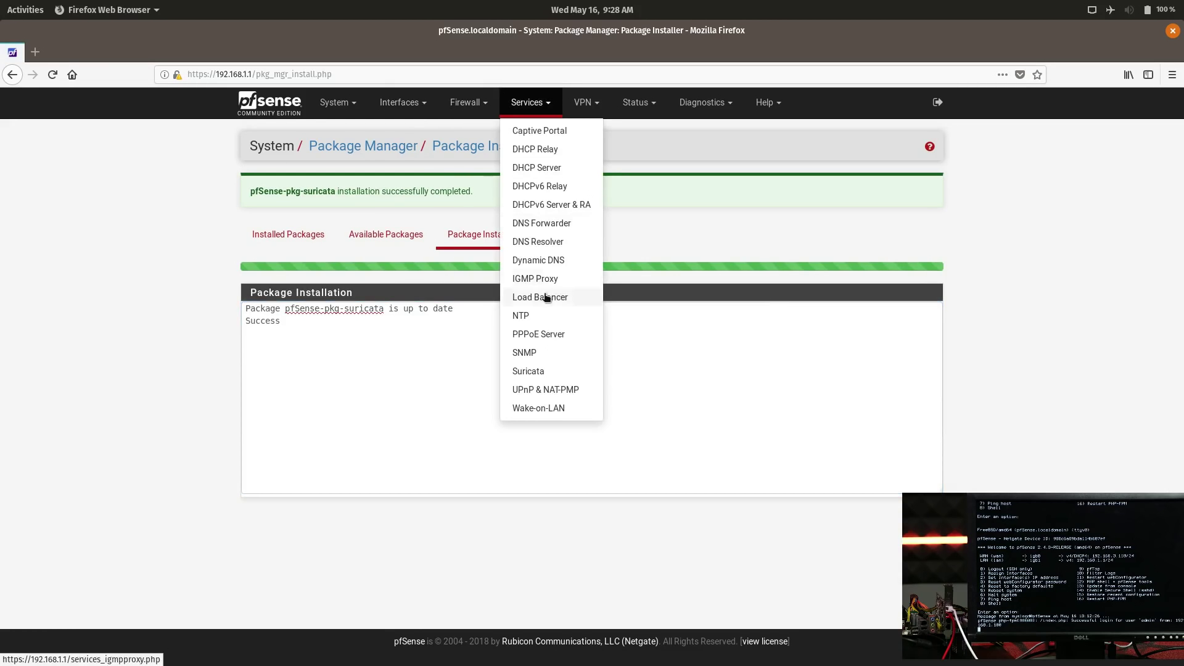
left_click(554, 370)
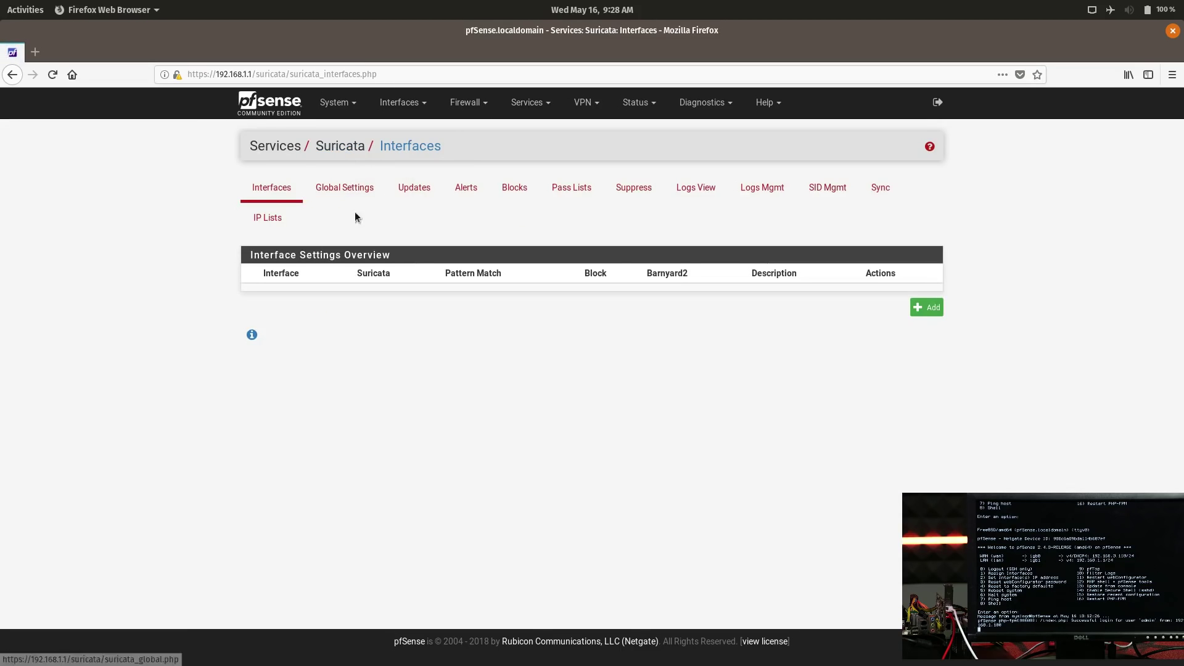
left_click(404, 192)
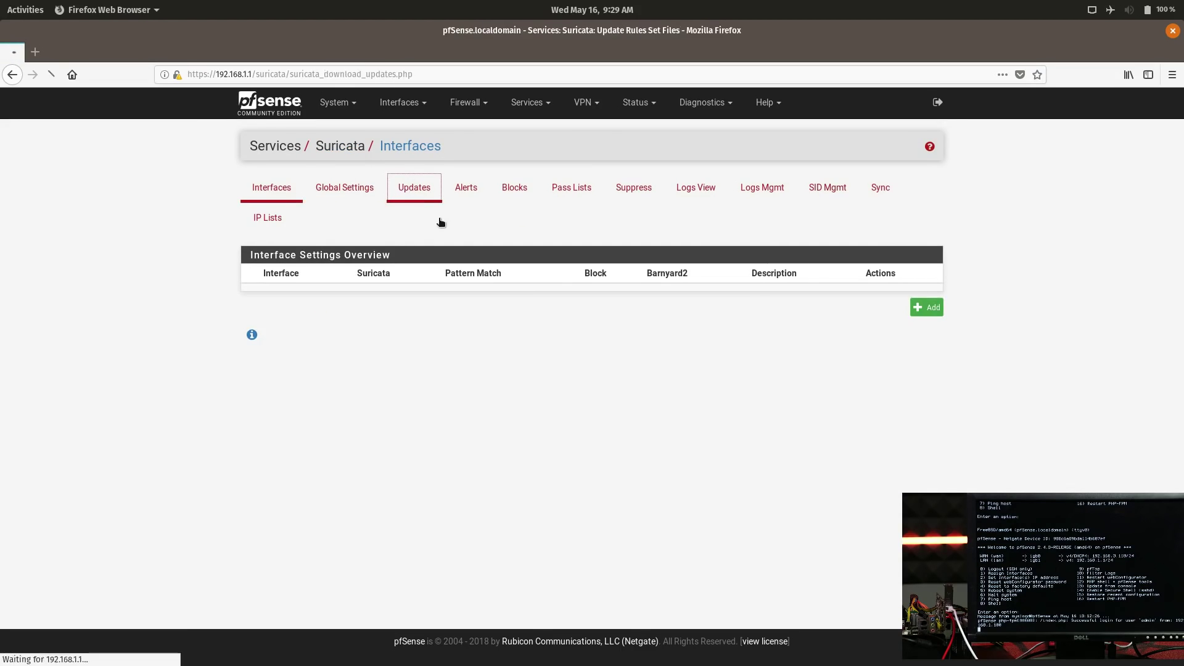
left_click(344, 192)
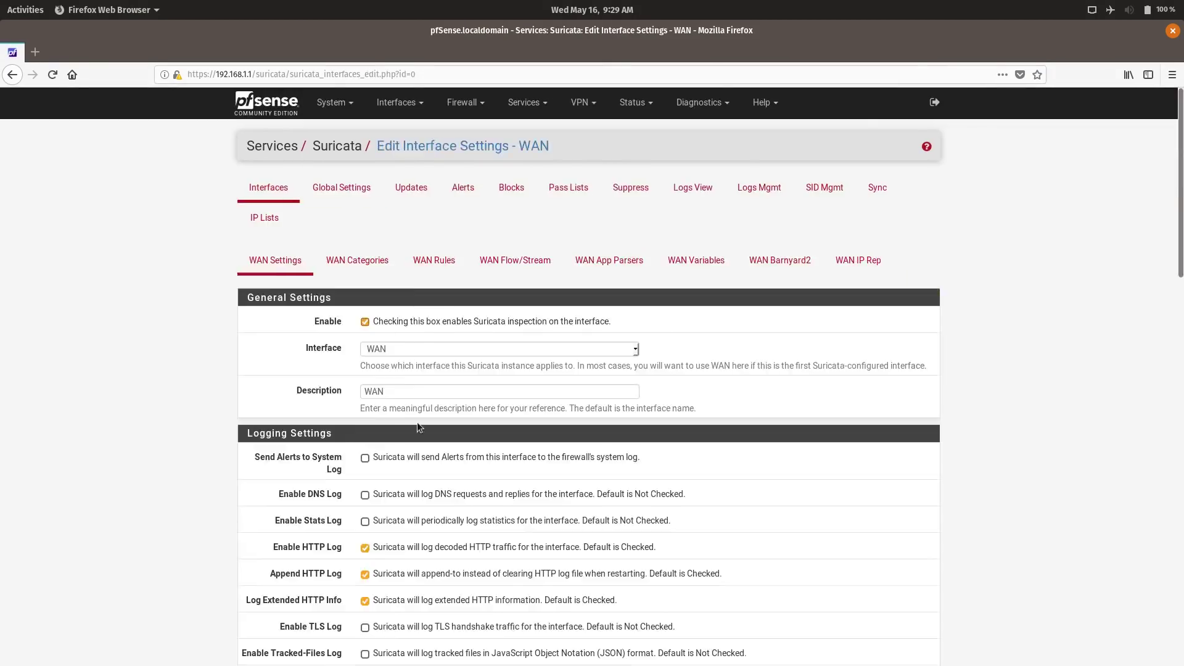
scroll(407, 302, "down", 15)
left_click(383, 602)
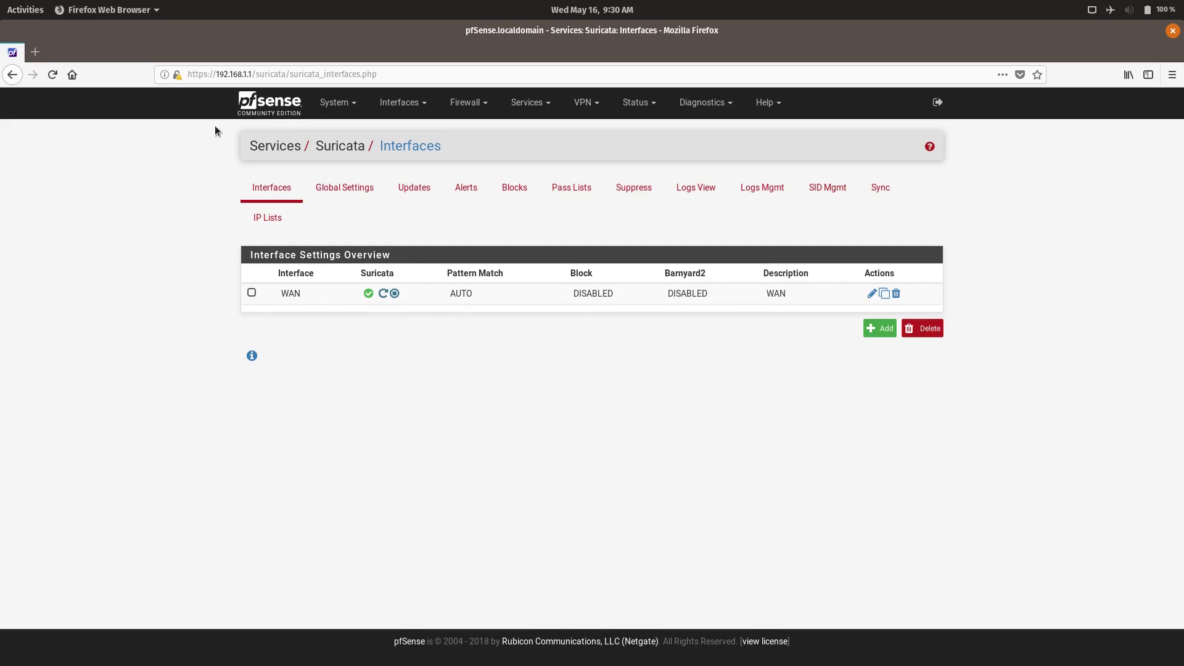
left_click(301, 127)
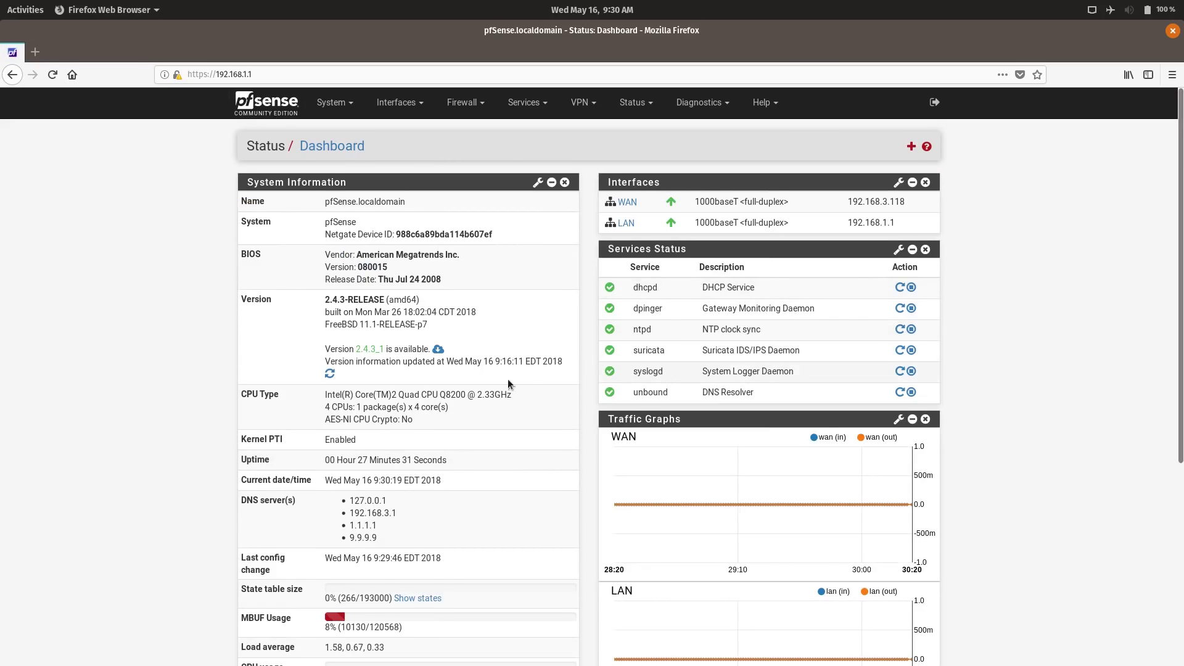
- Reload the pfSense dashboard and go to Interfaces > Assignments
scroll(398, 409, "down", 4)
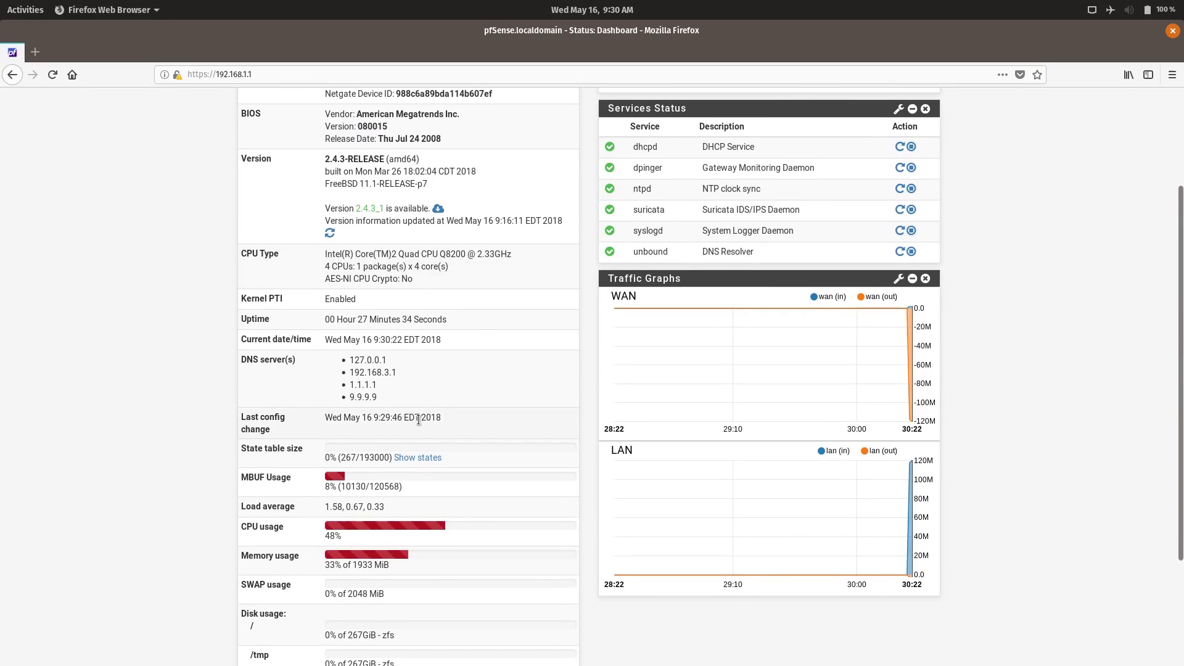
scroll(516, 480, "up", 4)
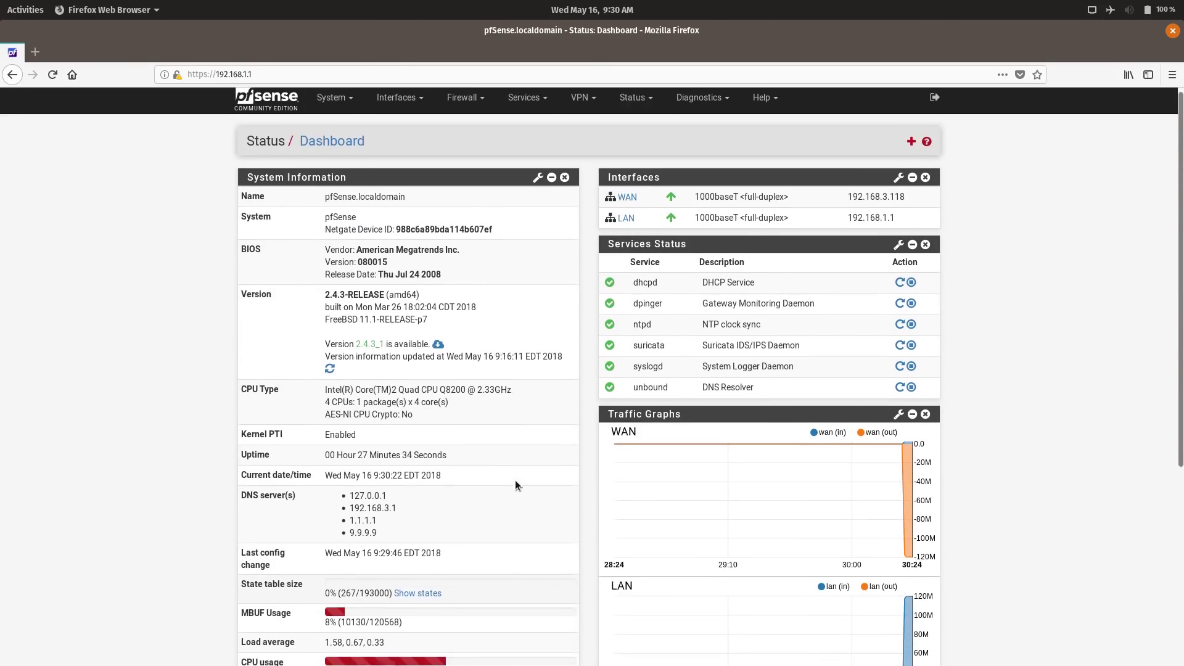
scroll(516, 480, "down", 4)
key("alt+Tab")
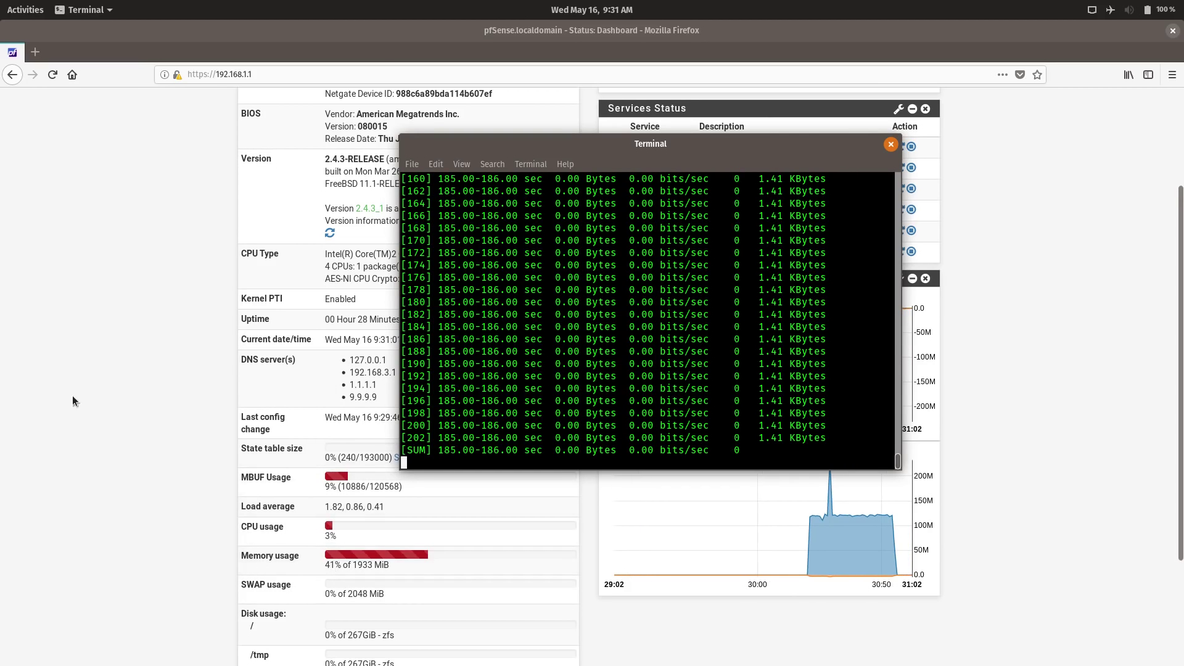
left_click(126, 392)
scroll(660, 336, "up", 5)
left_click(285, 116)
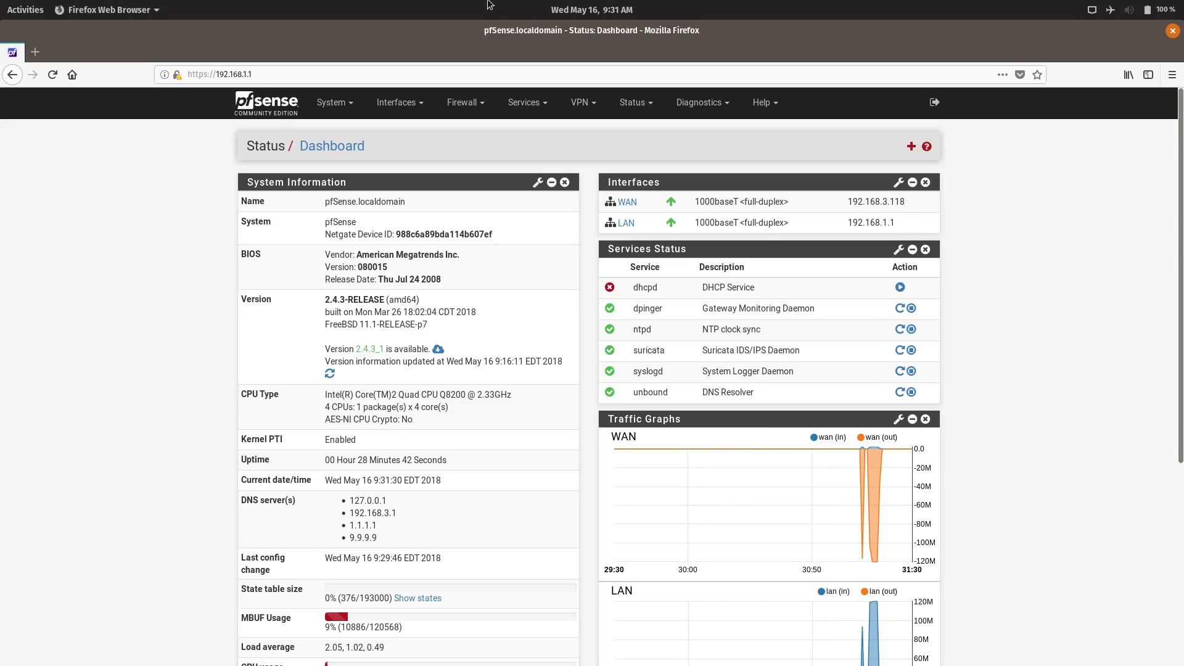
left_click(404, 110)
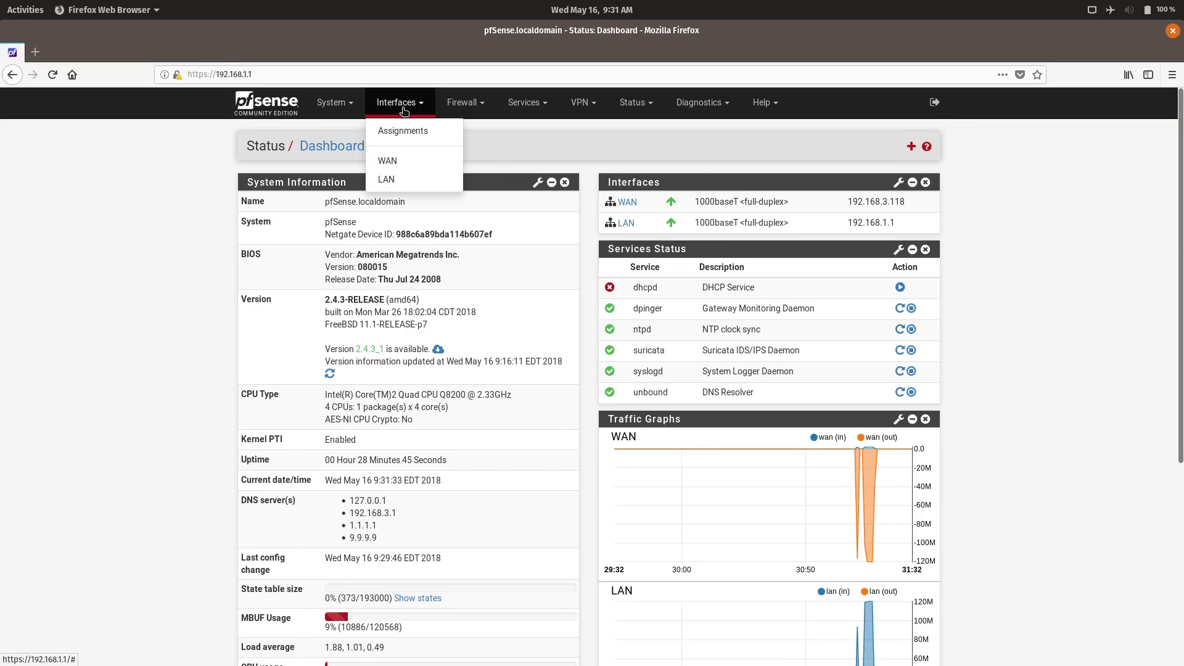
left_click(423, 133)
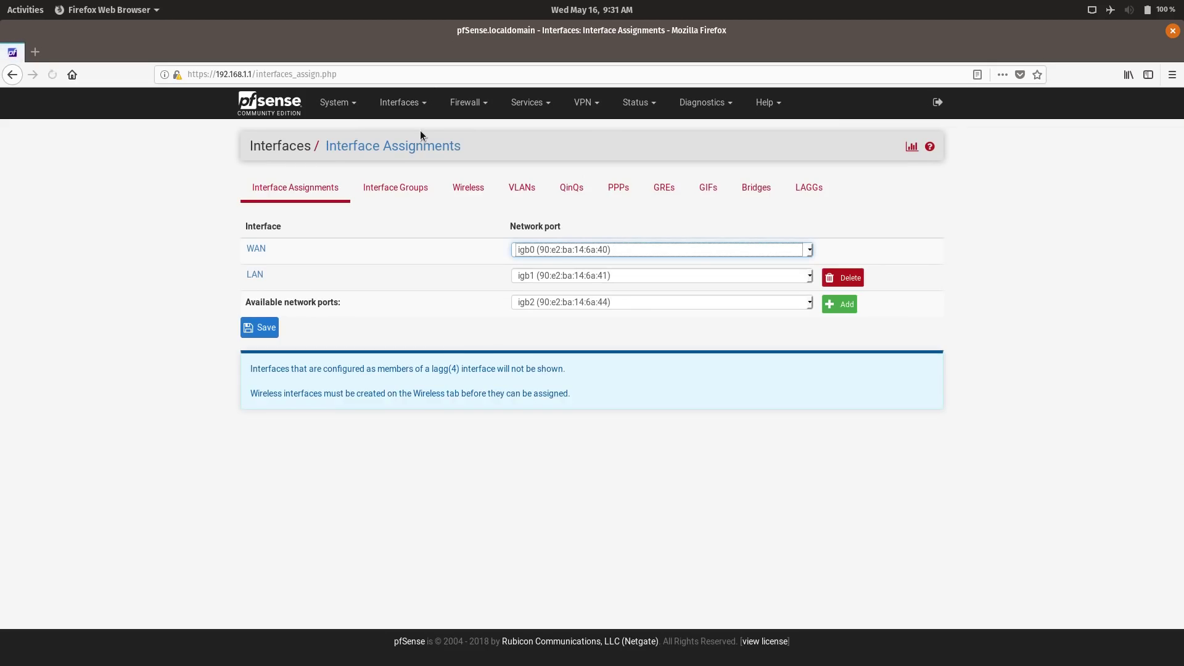
- Add igb2 as new interface OPT1, save the assignment, and open OPT1's settings
left_click(544, 304)
left_click(744, 311)
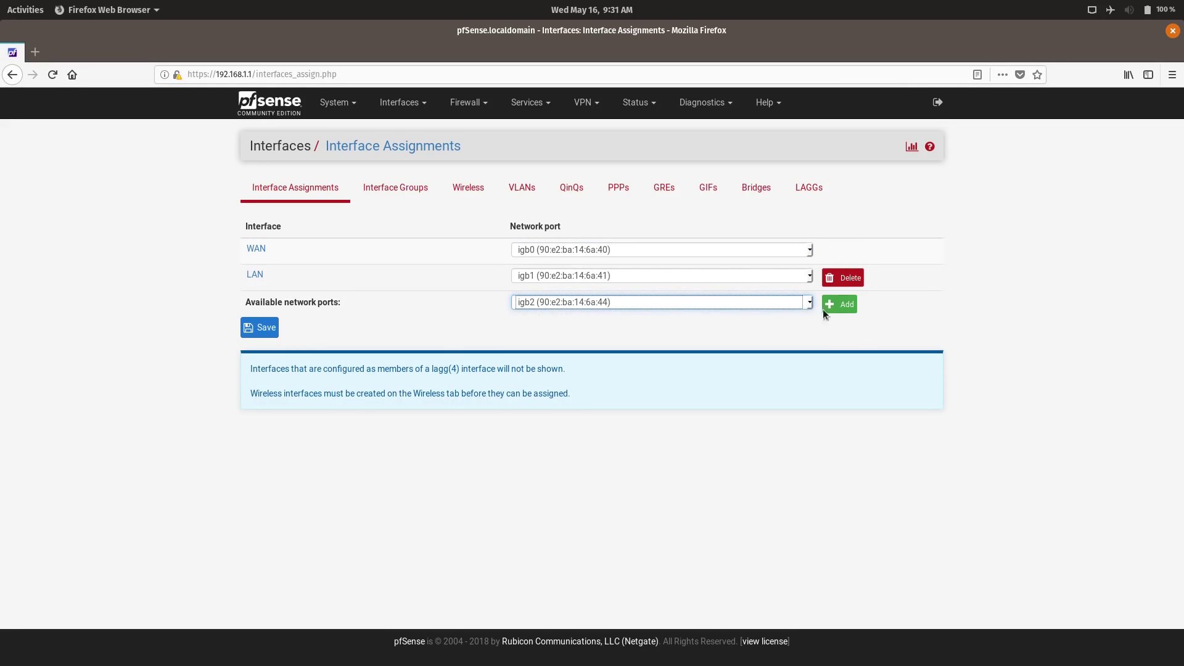
left_click(840, 307)
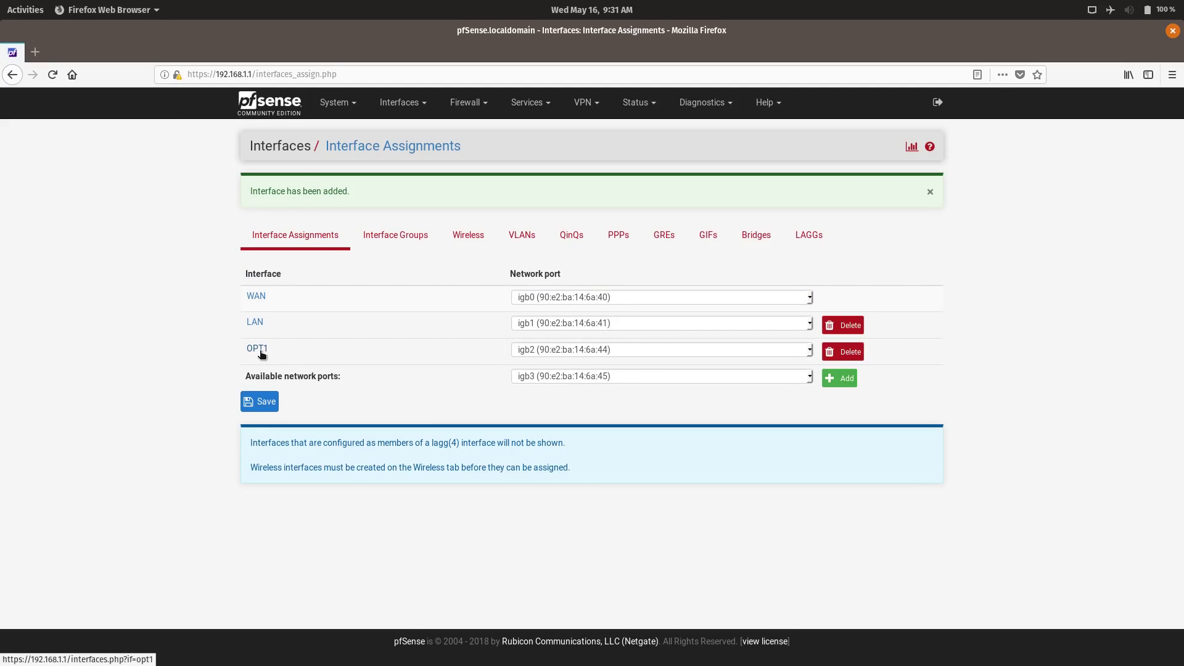
left_click(261, 402)
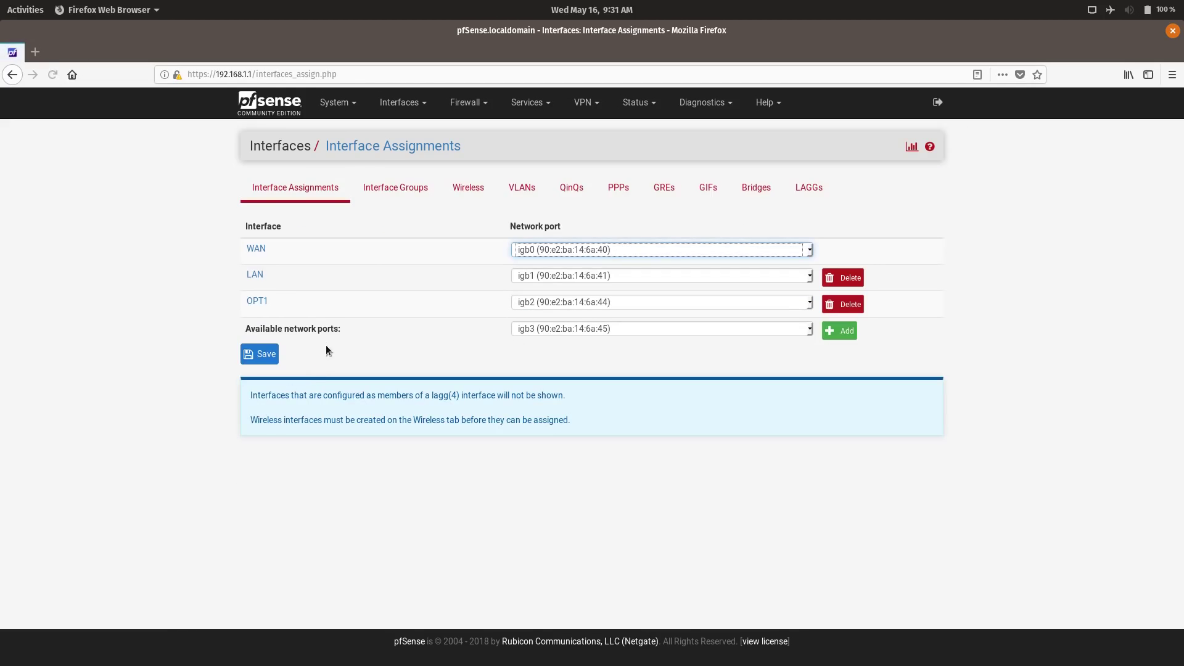
left_click(257, 302)
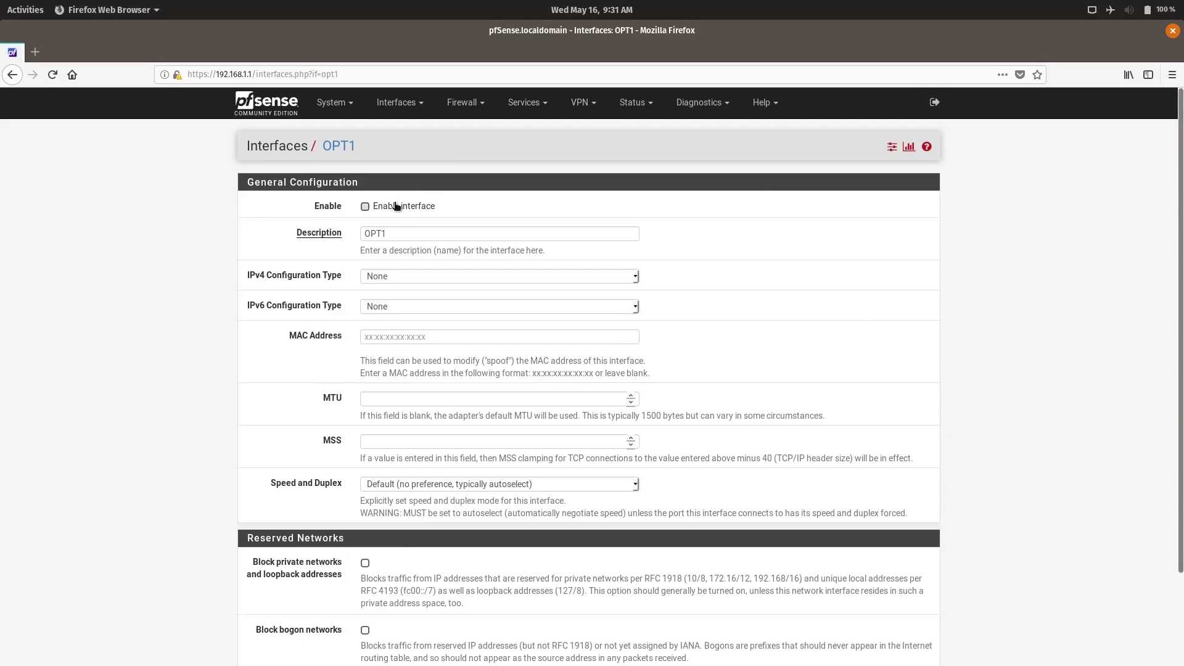
- Rename OPT1 to CrapNetwork and set its IPv4 configuration type to Static IPv4
double_click(417, 232)
type("CrapNetwork")
scroll(443, 453, "down", 3)
scroll(443, 453, "down", 3)
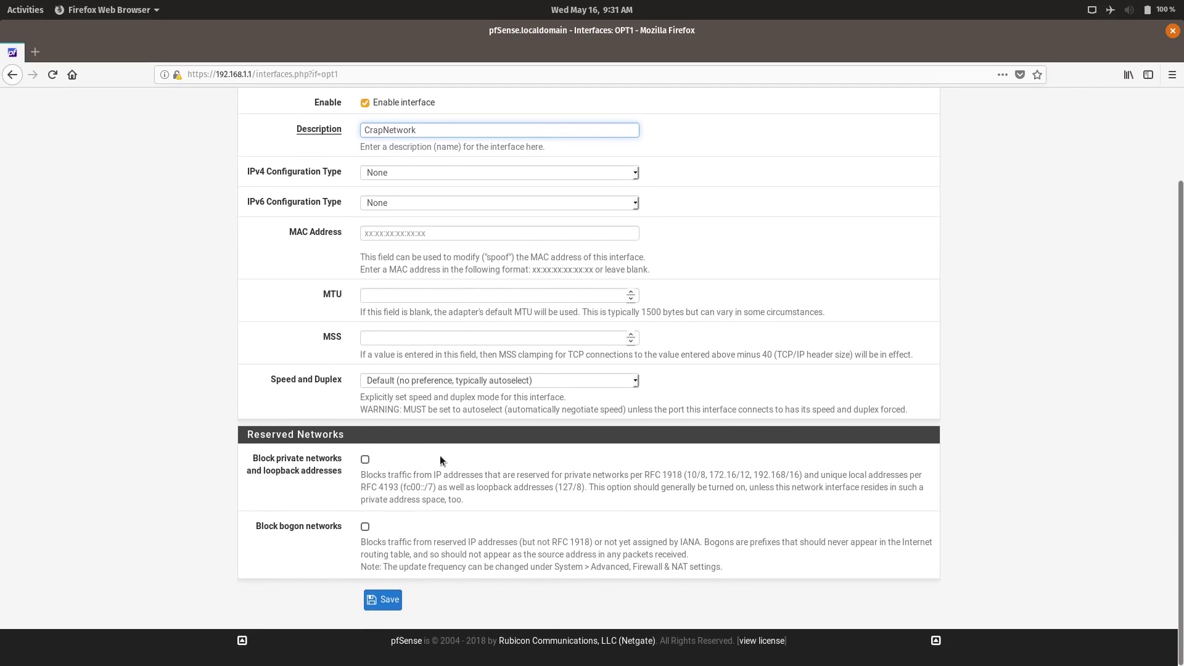
scroll(439, 449, "up", 4)
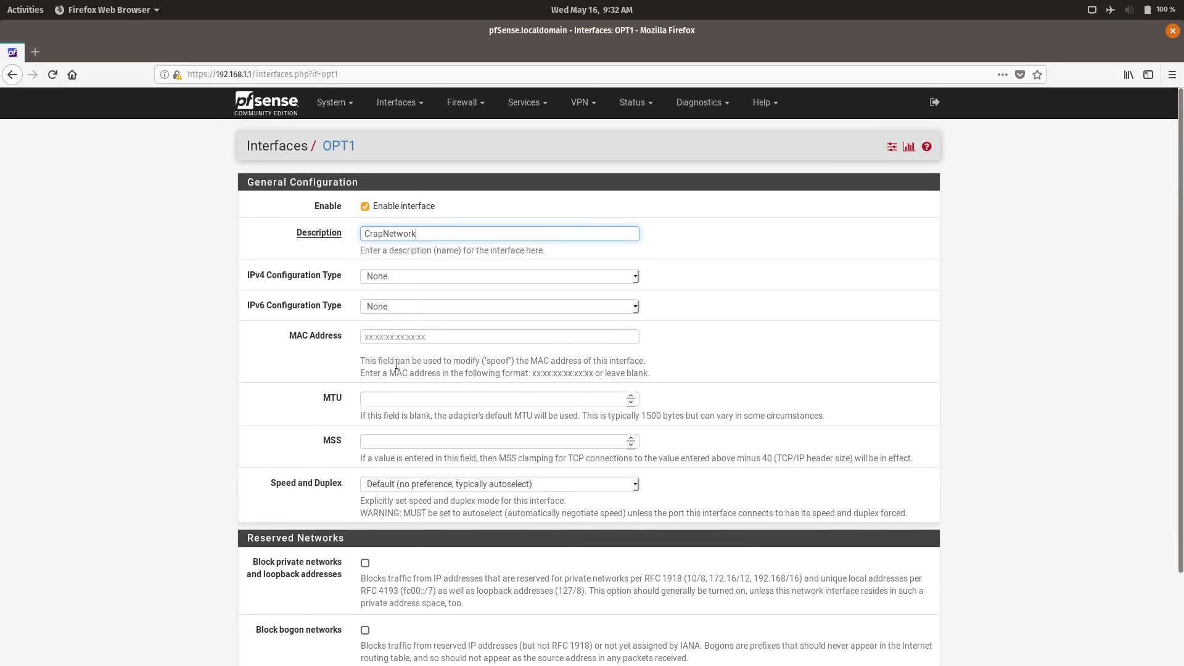
left_click(375, 275)
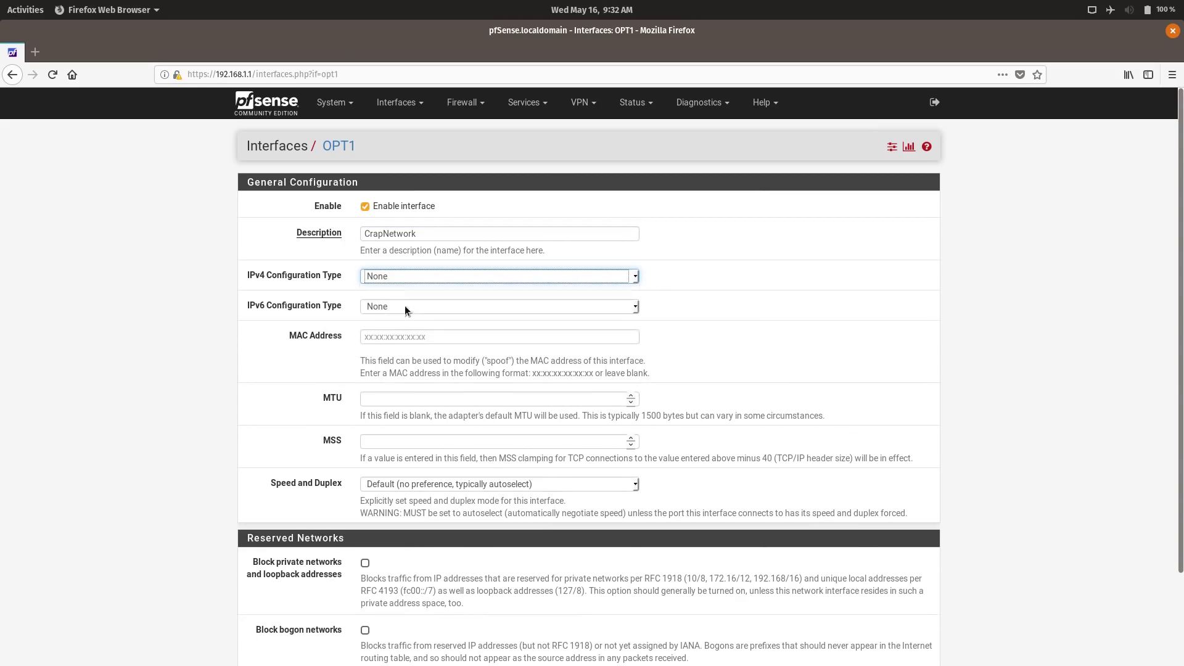
left_click(405, 305)
- Enter IPv4 address 192.168.30.1 with a /24 mask, then save and apply the changes
left_click(404, 563)
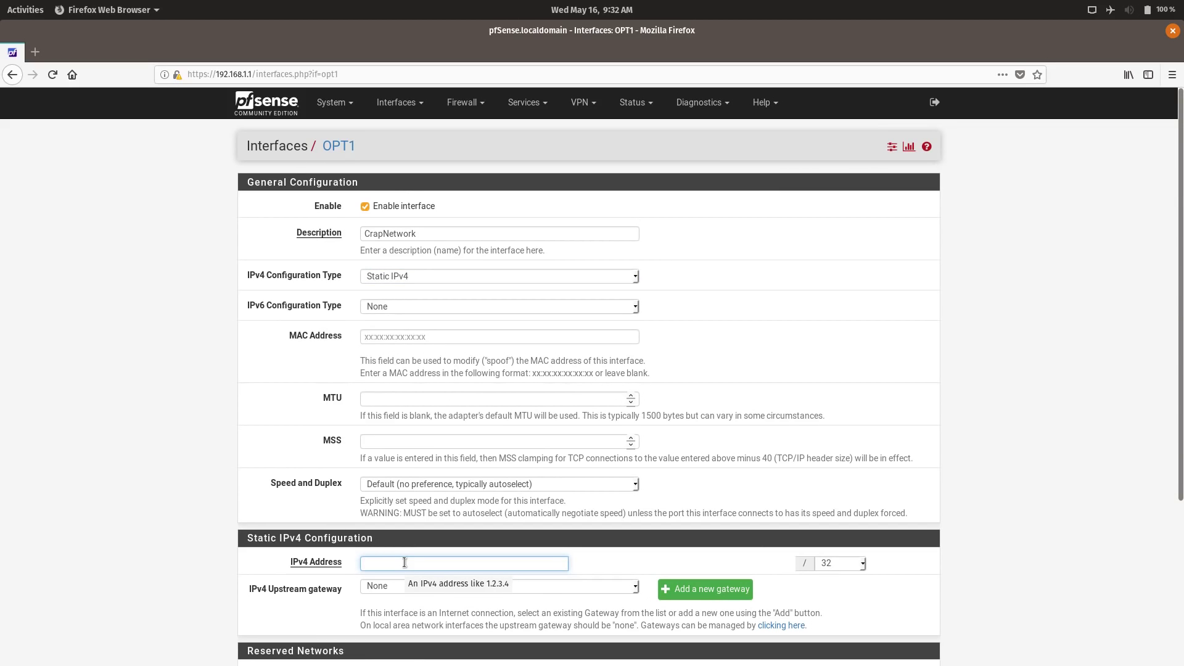
type("19")
key("Down")
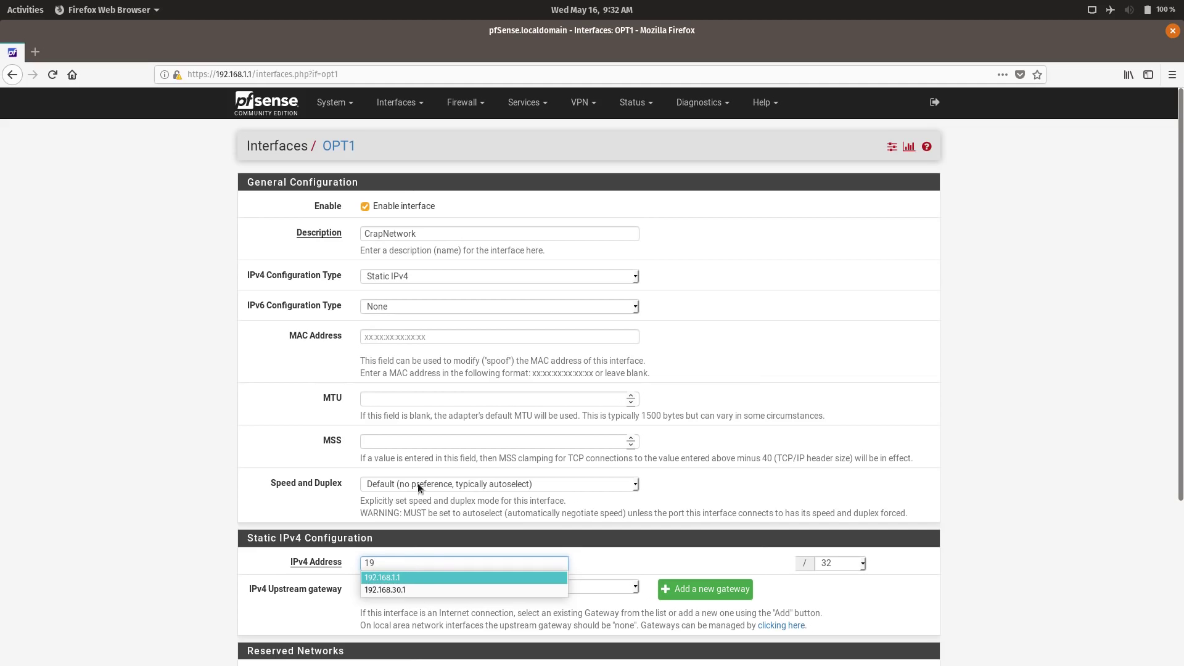
left_click(402, 589)
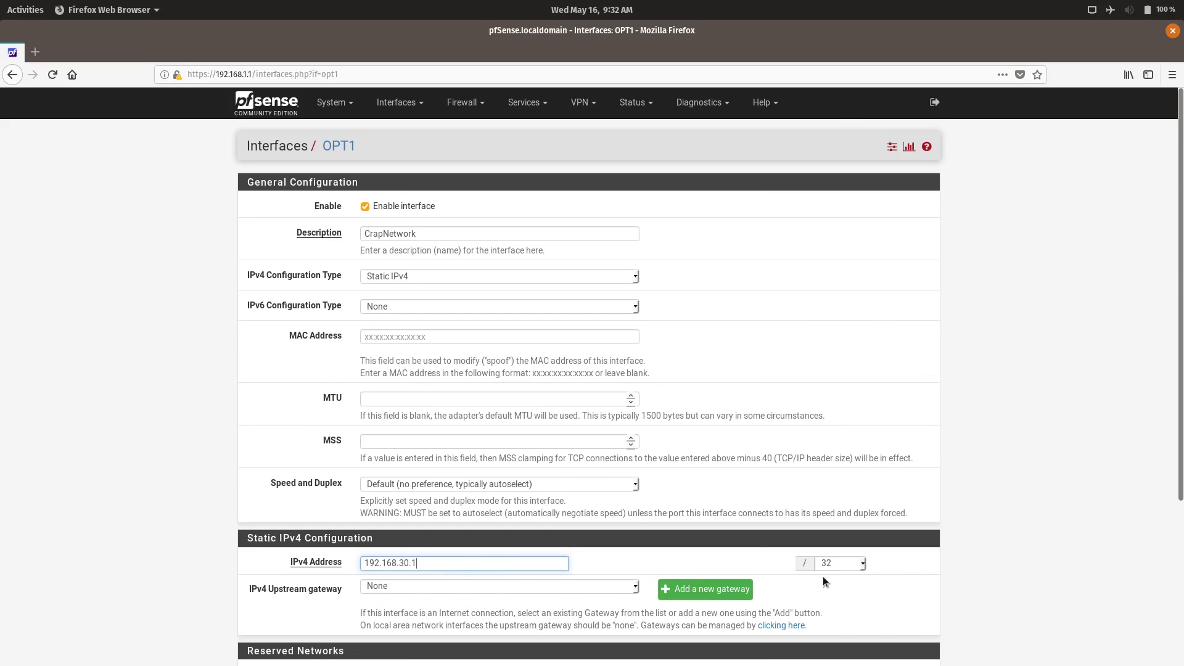
left_click(836, 564)
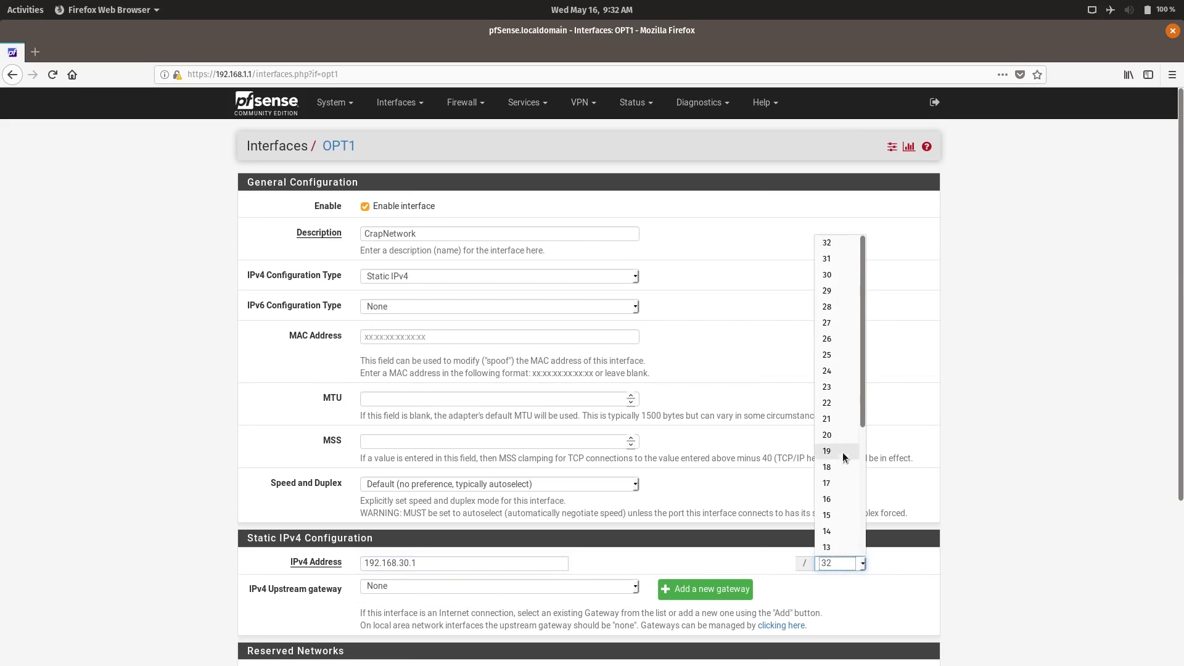
left_click(842, 371)
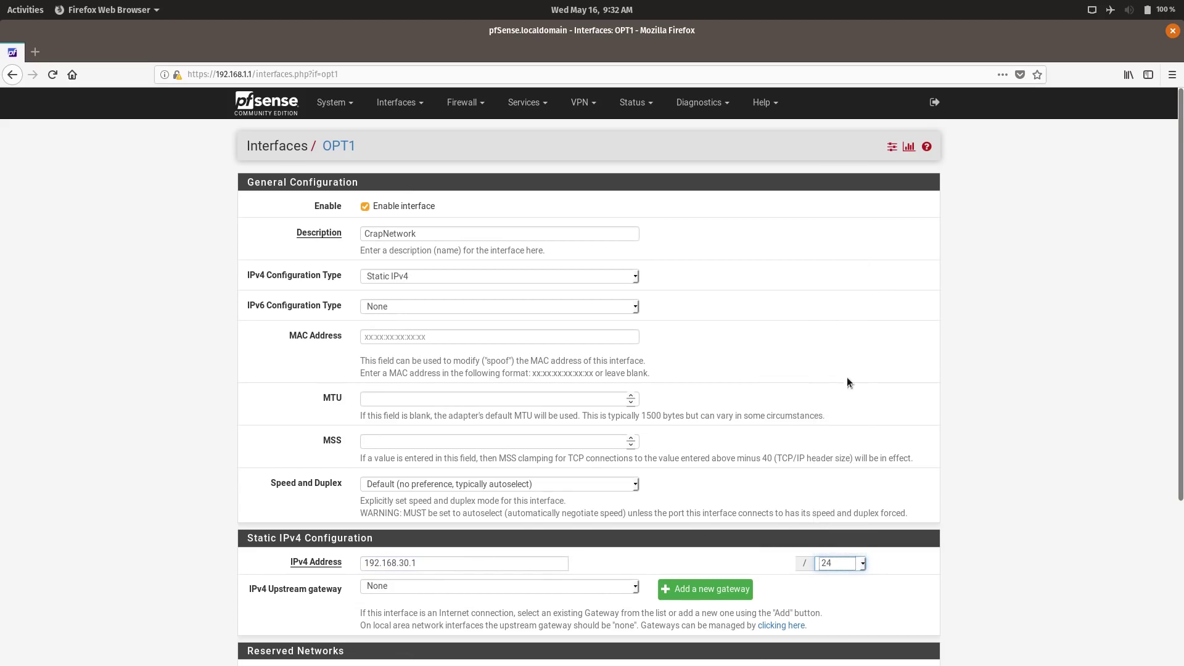
scroll(905, 505, "down", 4)
left_click(383, 599)
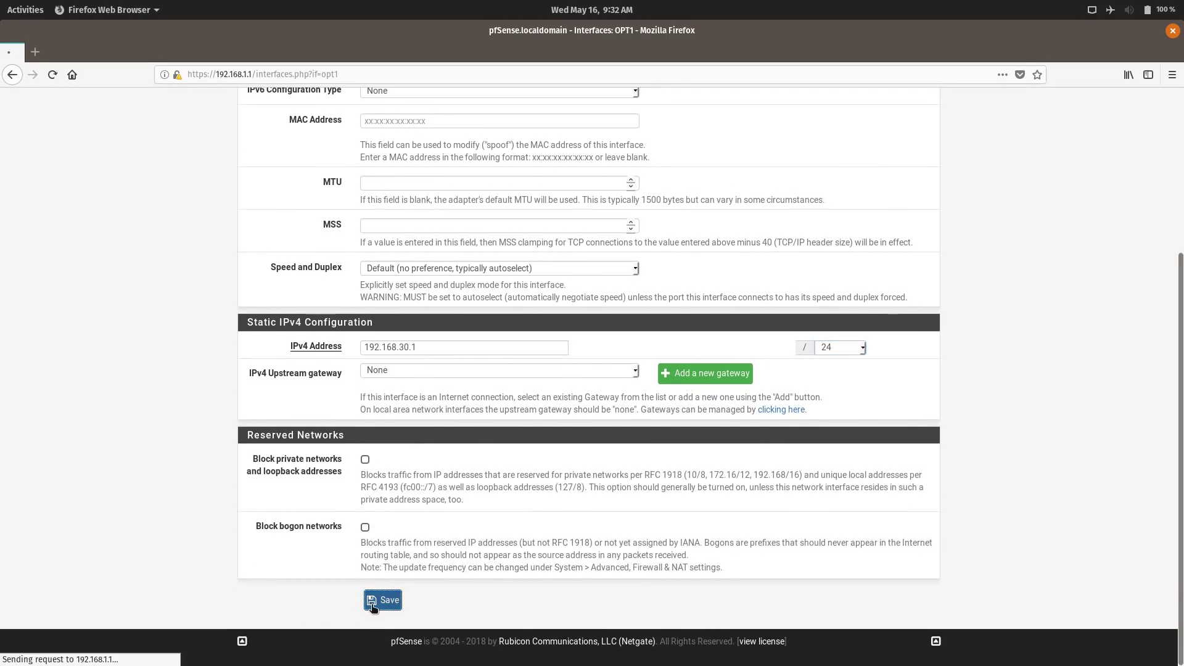
left_click(904, 192)
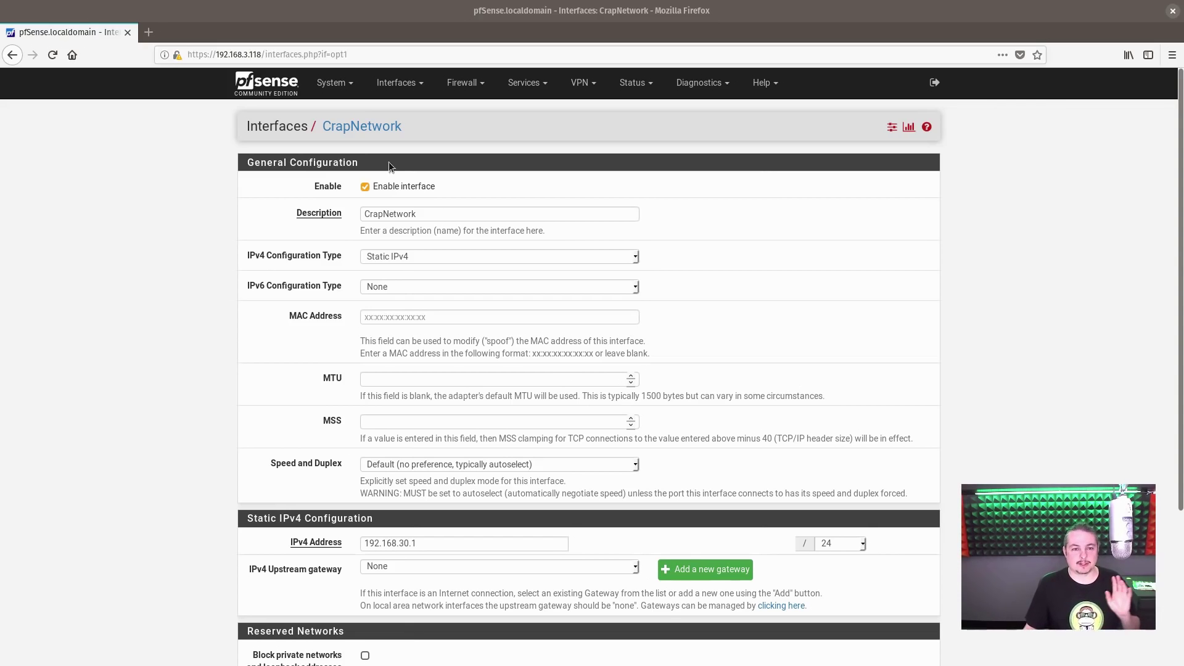
- Visit Firewall > Rules and return to the pfSense dashboard
left_click(427, 56)
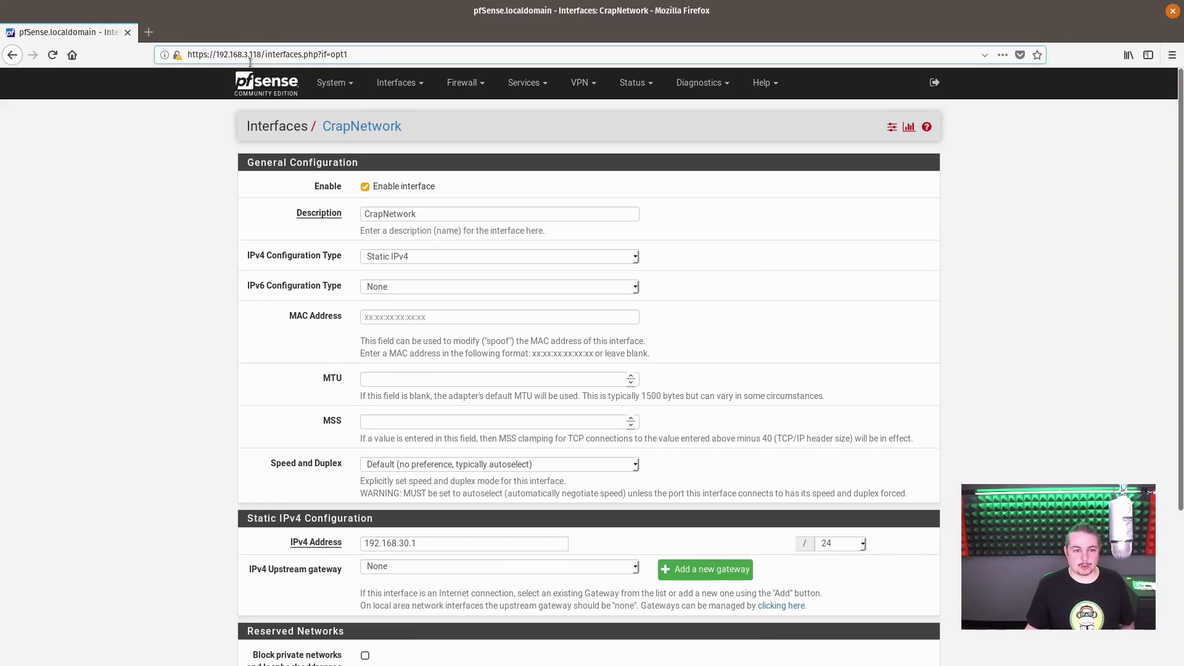
left_click(273, 85)
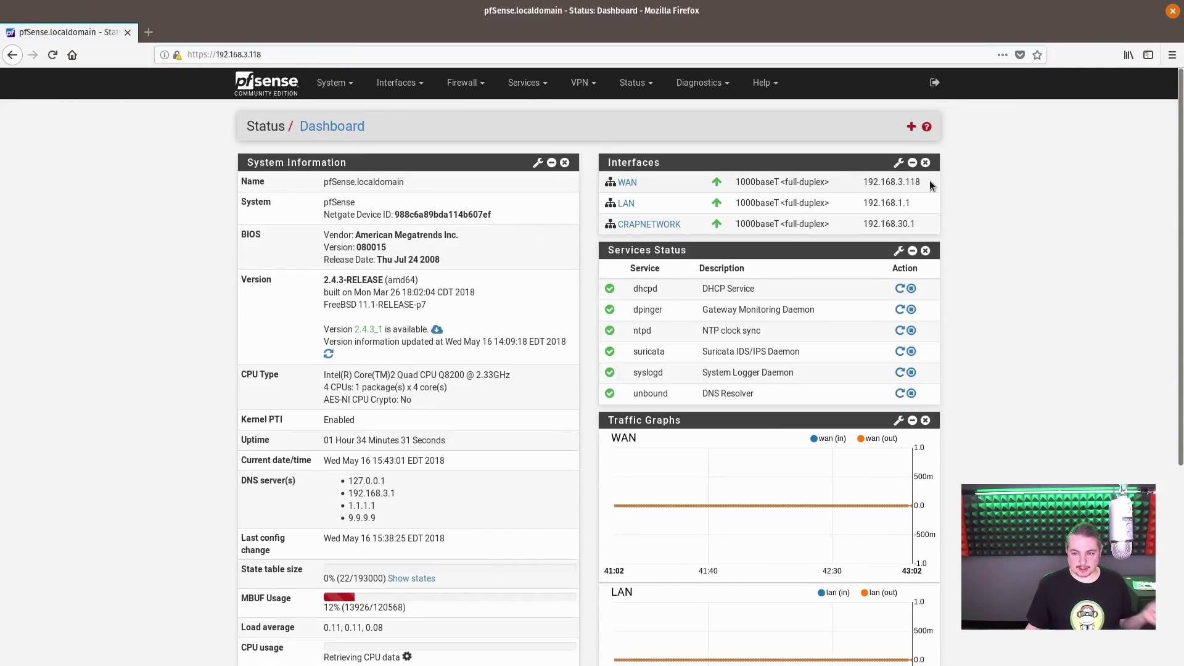
left_click_drag(862, 182, 682, 422)
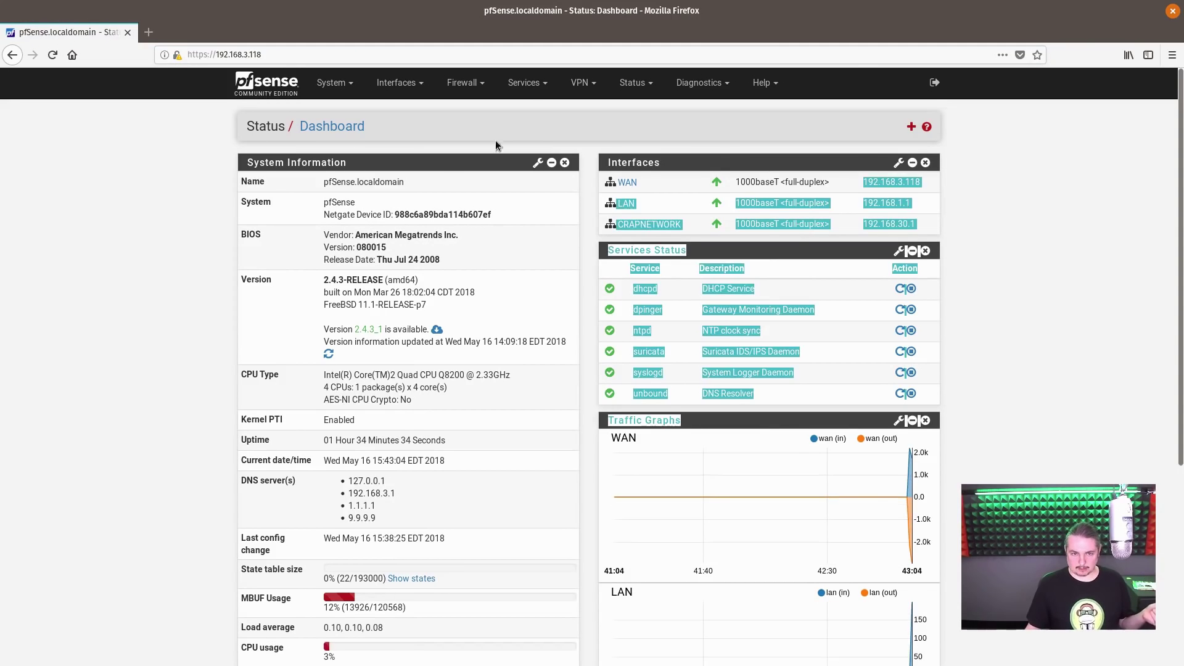
left_click(464, 84)
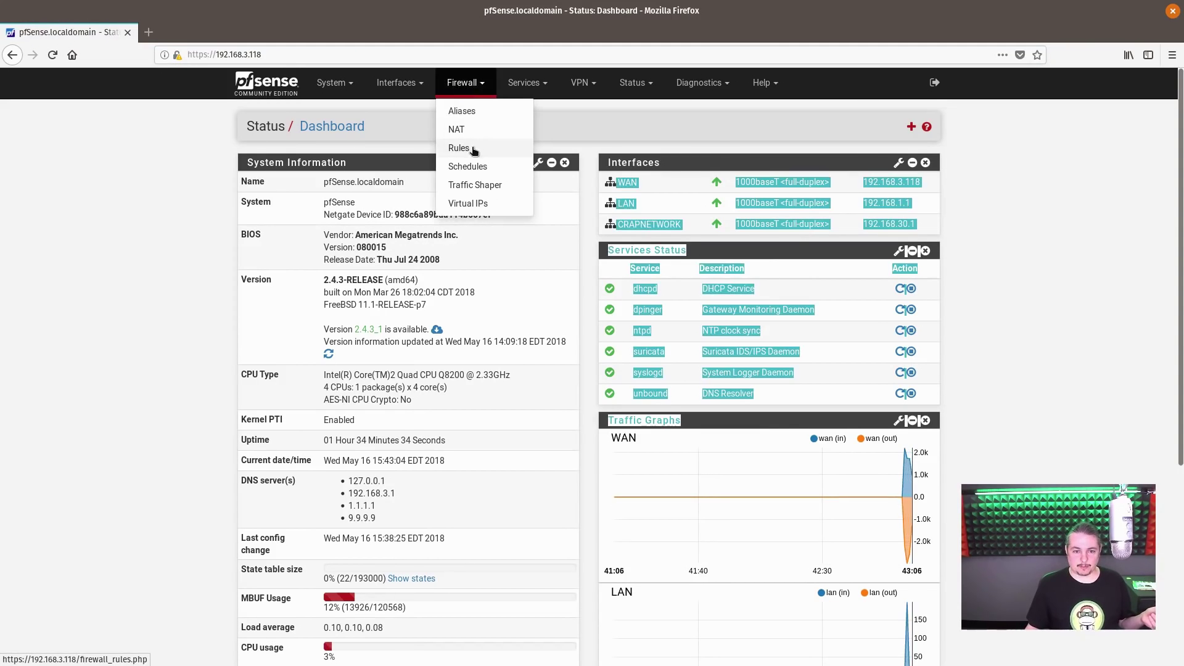
left_click(473, 147)
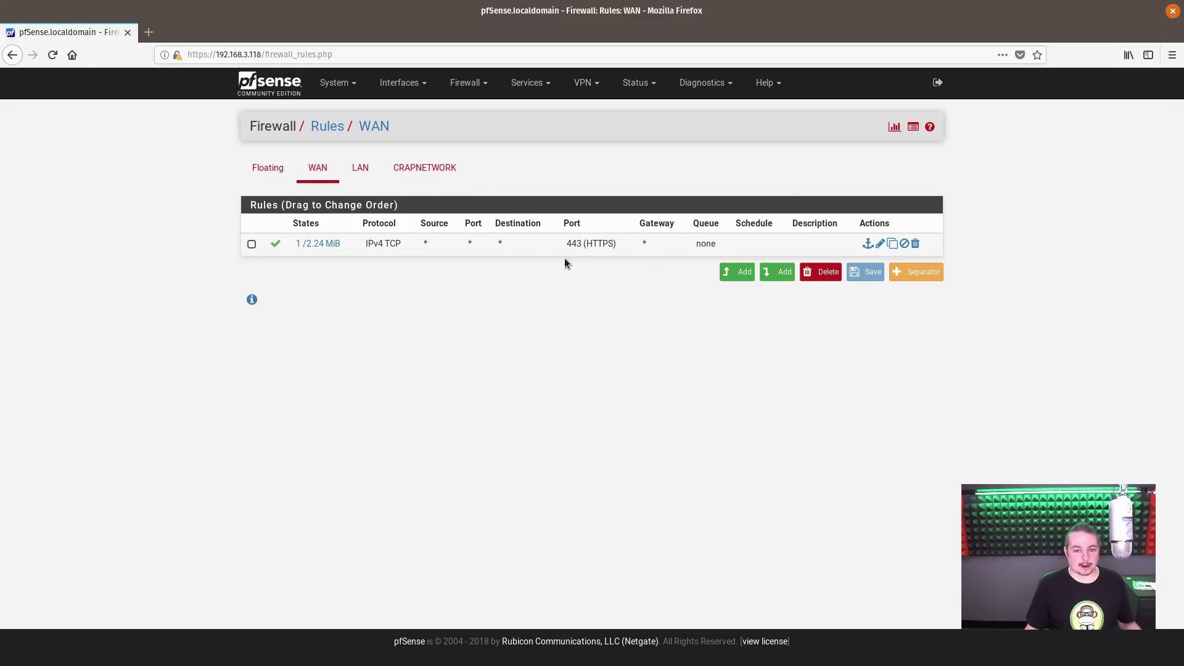
left_click(296, 88)
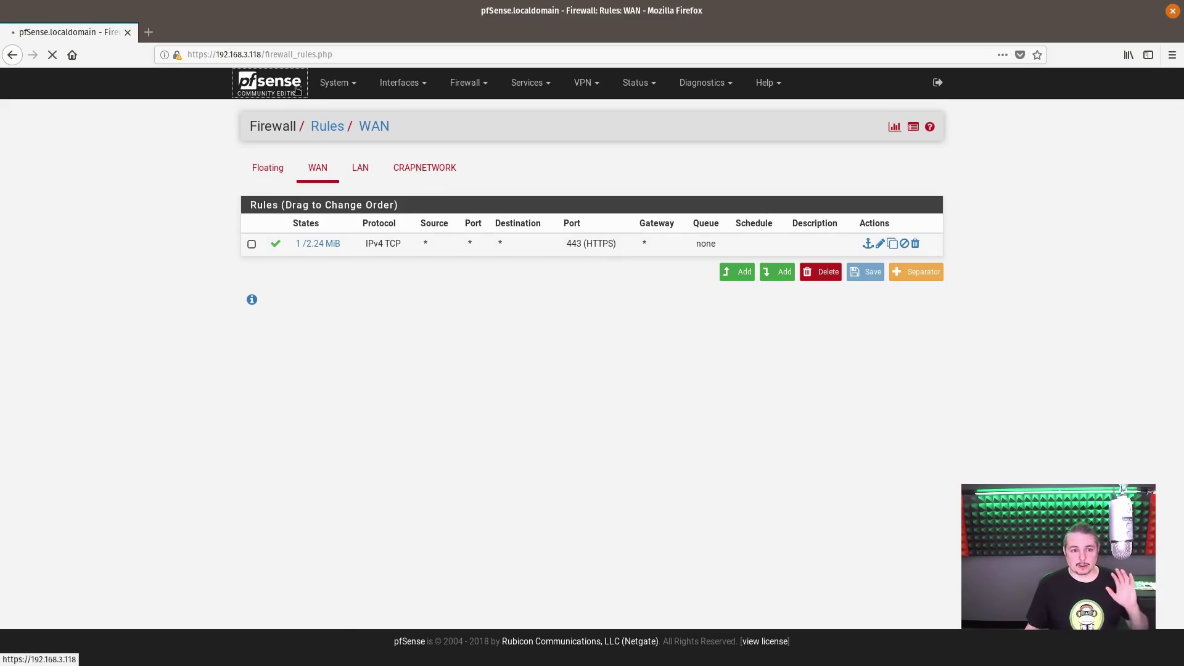
- Reopen the CrapNetwork interface page to confirm static IPv4 192.168.30.1/24
left_click(465, 87)
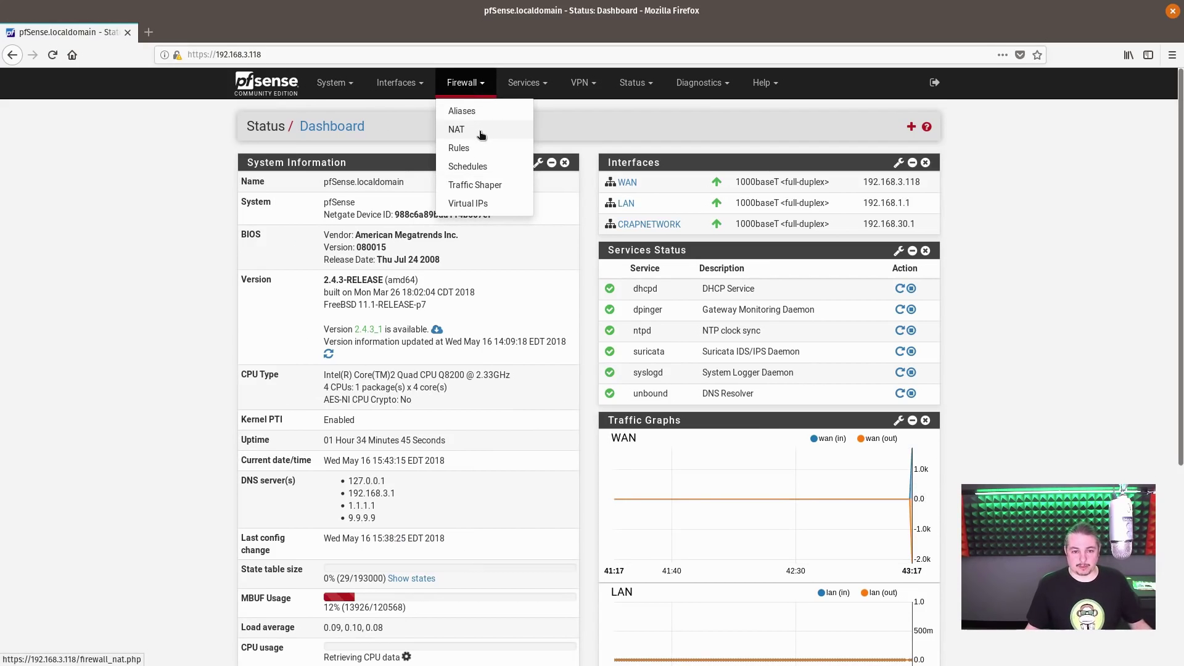
left_click(400, 83)
left_click(416, 172)
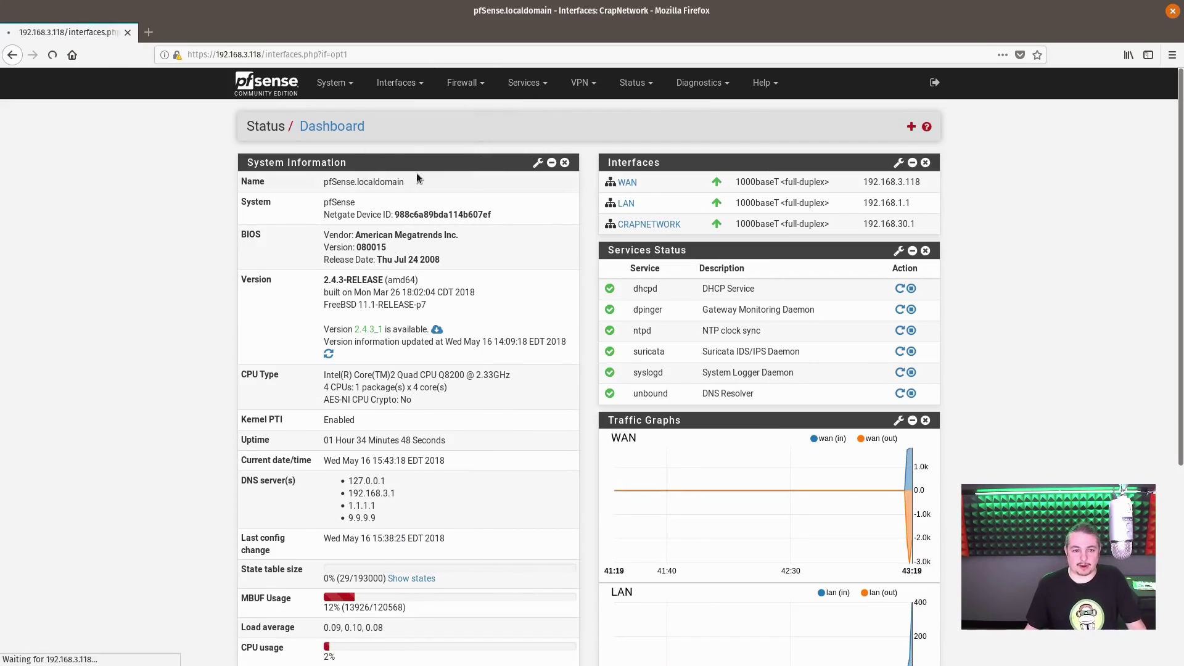
scroll(554, 398, "down", 5)
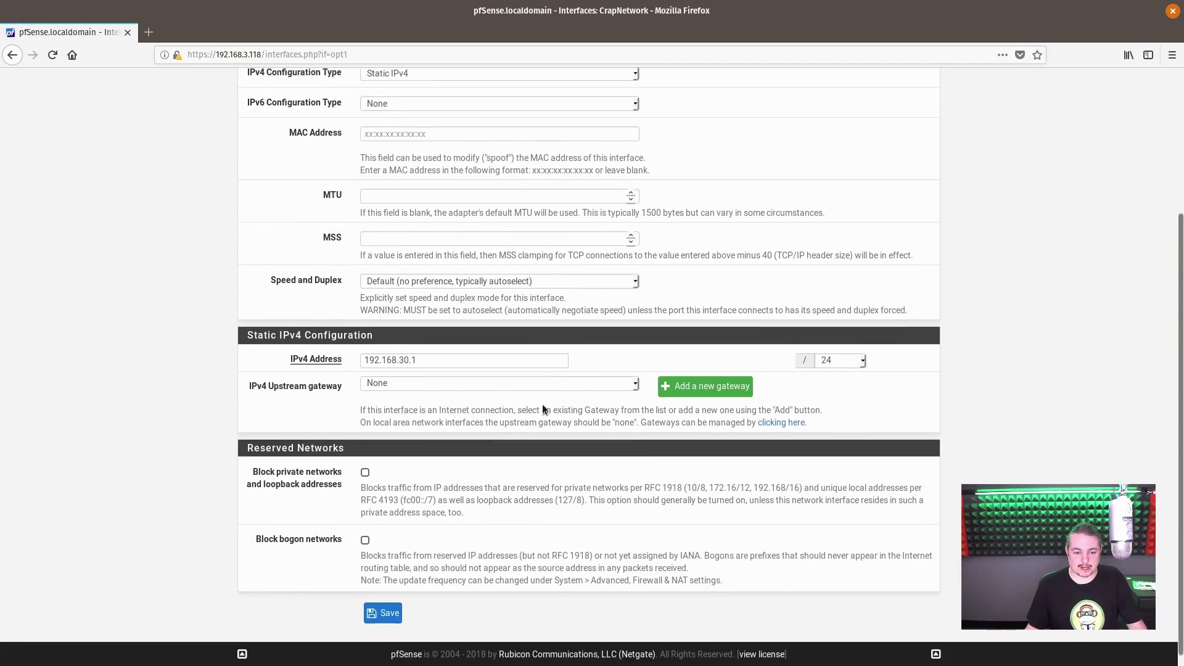
scroll(556, 379, "up", 5)
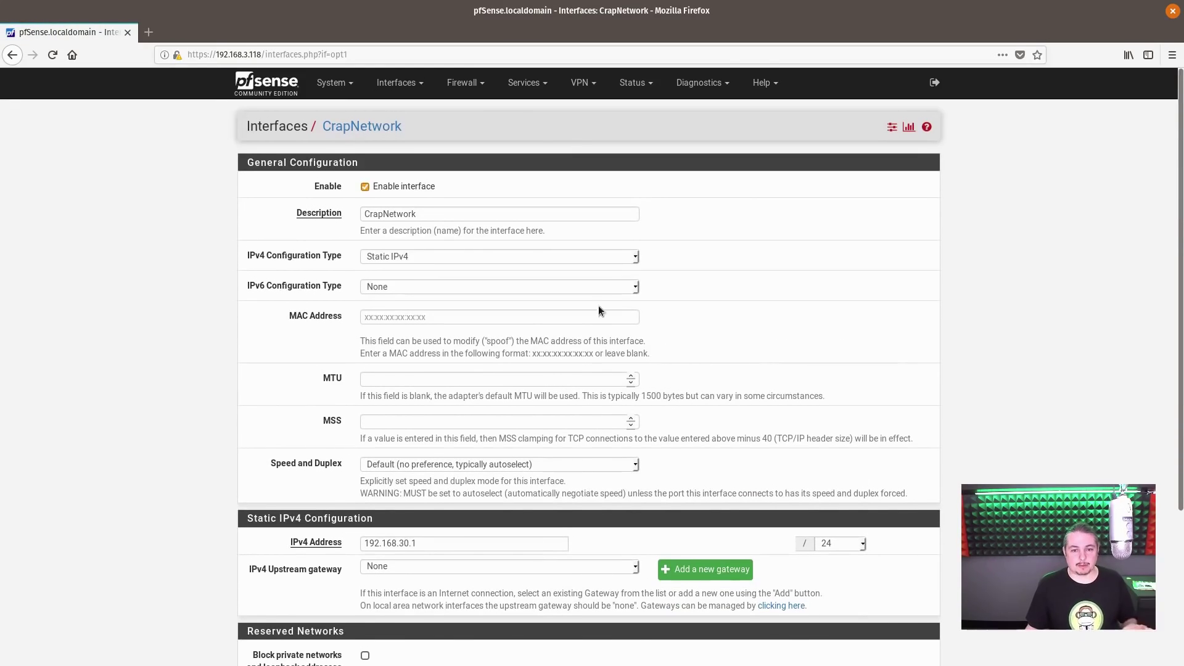
- Under Services > DHCP Server, enable the DHCP server on the CRAPNETWORK tab
left_click(523, 93)
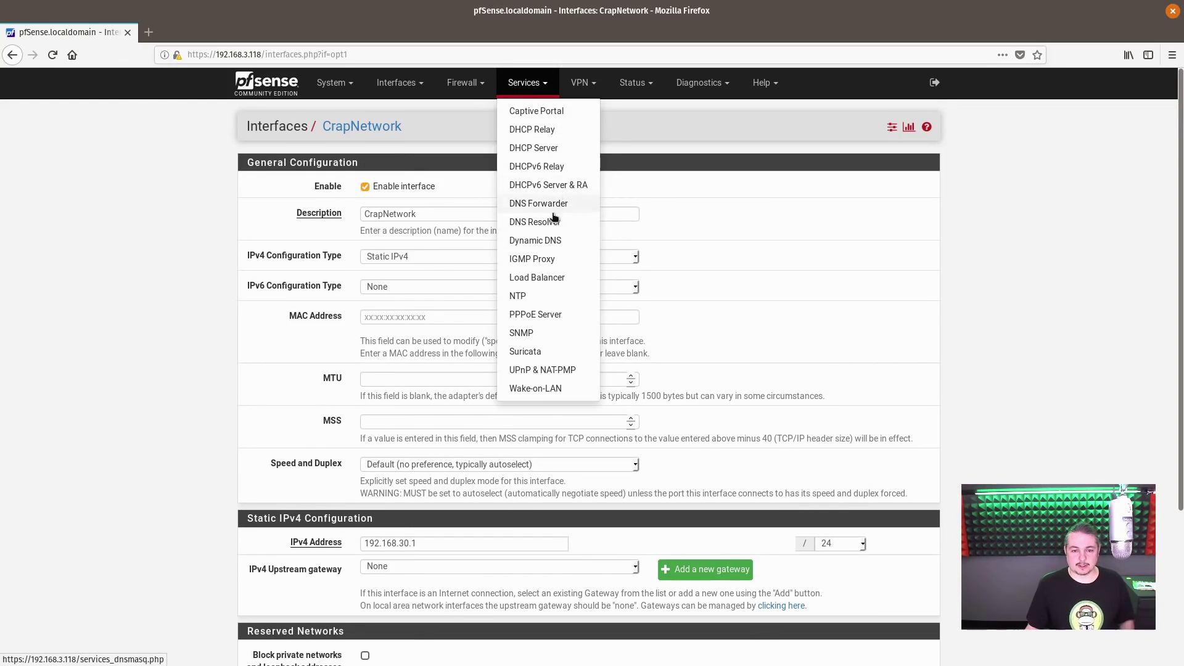
left_click(549, 150)
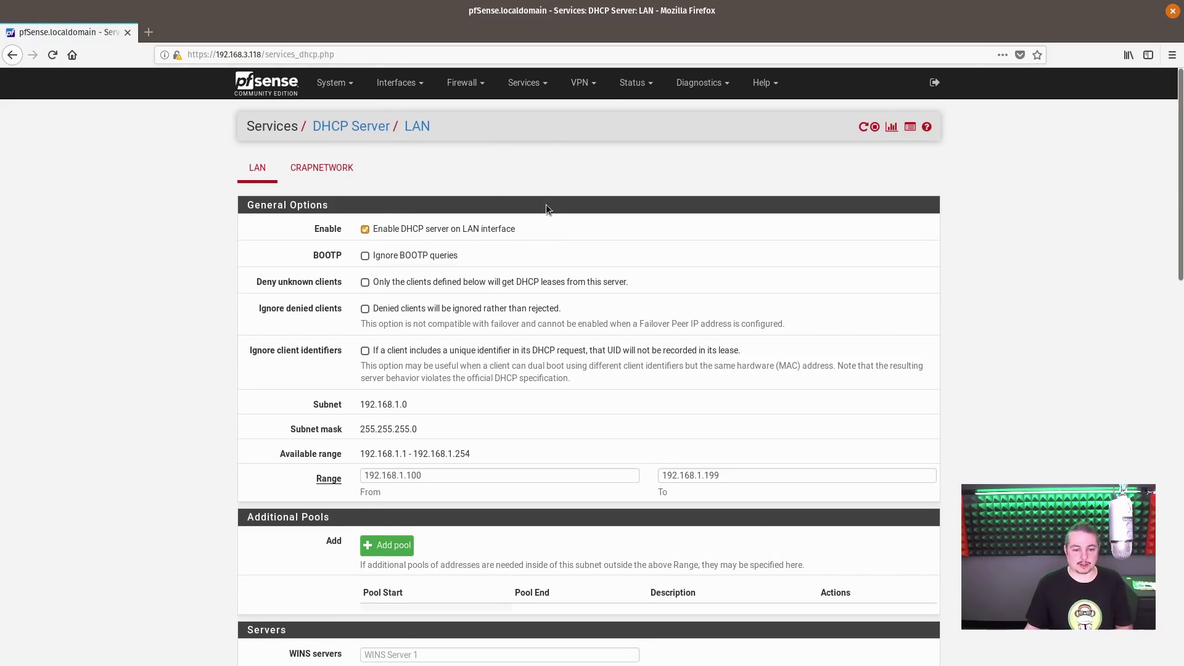
left_click(331, 178)
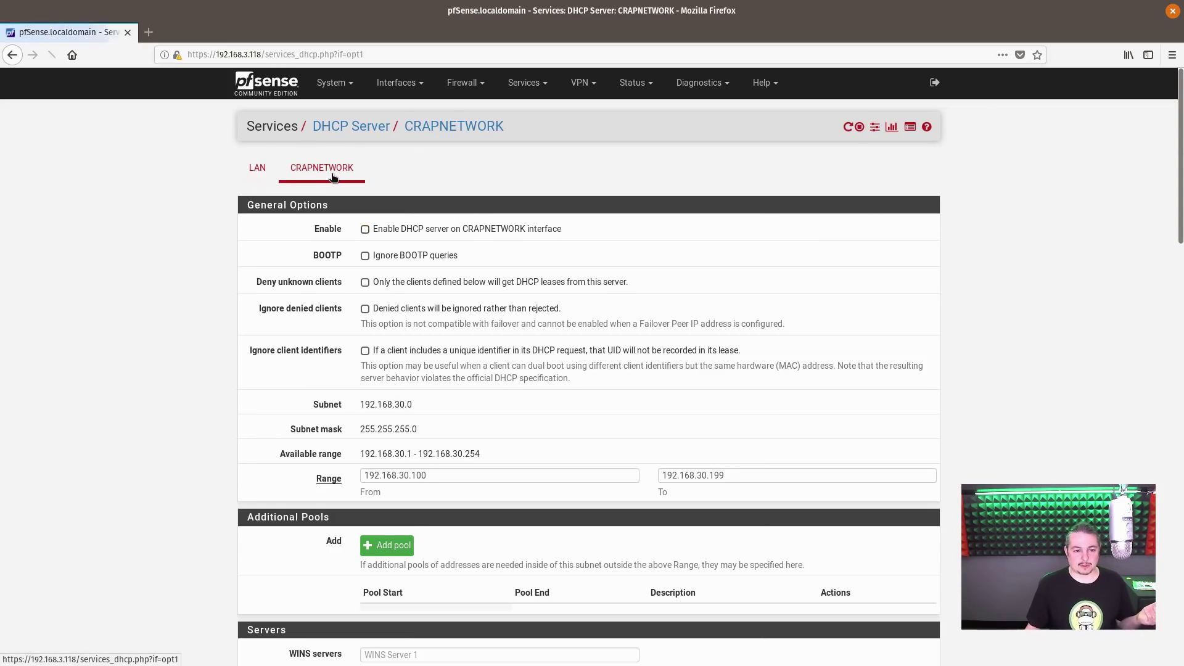
left_click(408, 235)
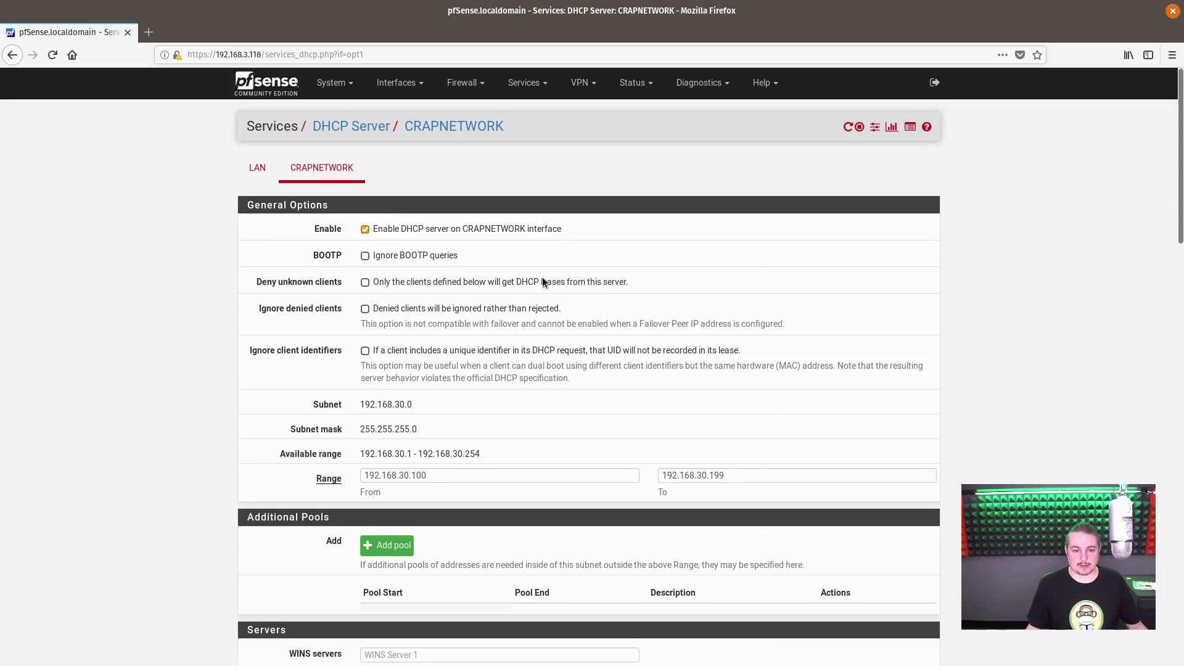
- Confirm the 192.168.30.100–192.168.30.199 range and save the DHCP settings
scroll(453, 357, "down", 5)
left_click(443, 269)
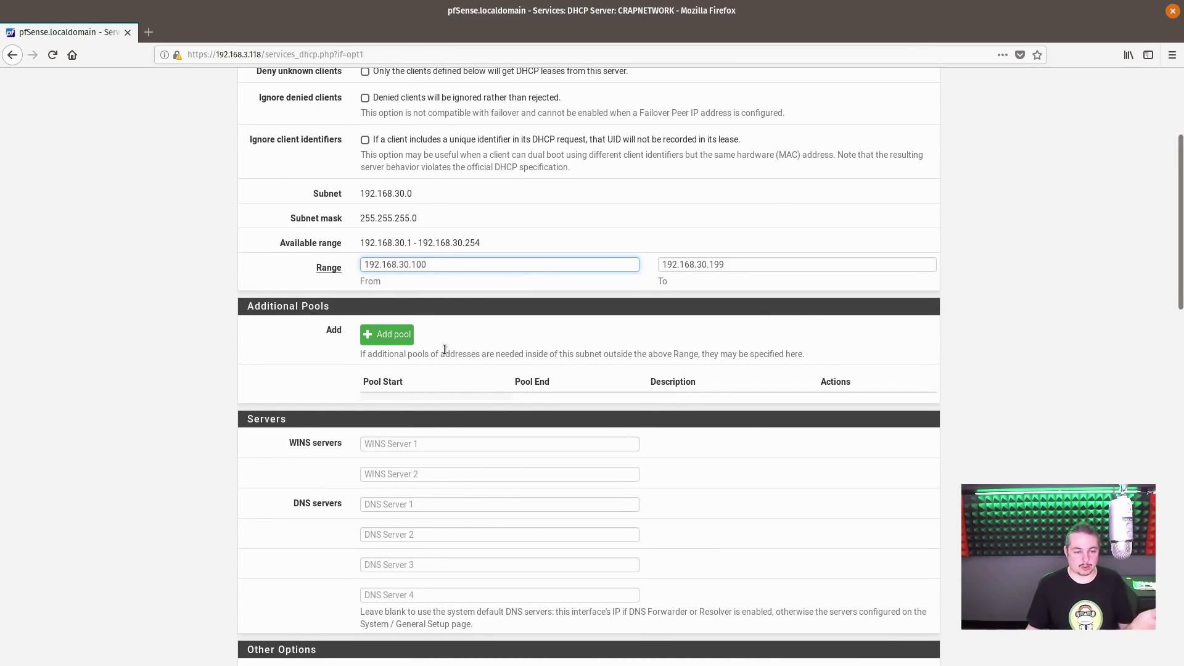
scroll(457, 297, "up", 3)
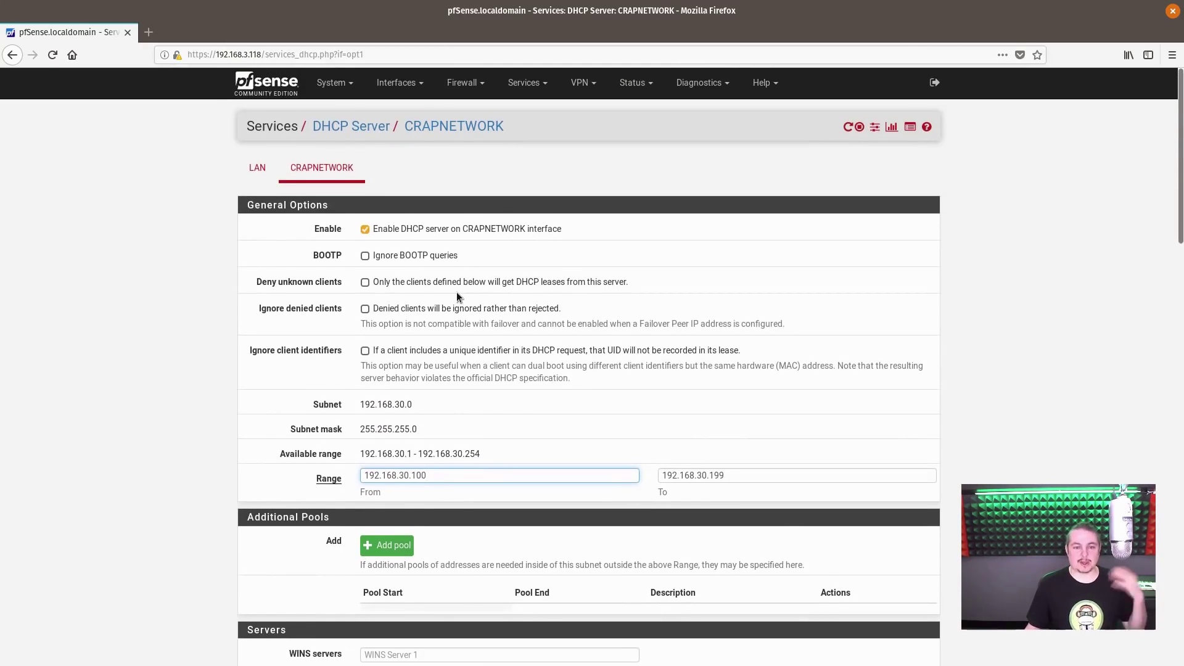
scroll(486, 331, "down", 10)
scroll(536, 417, "down", 12)
key("Return")
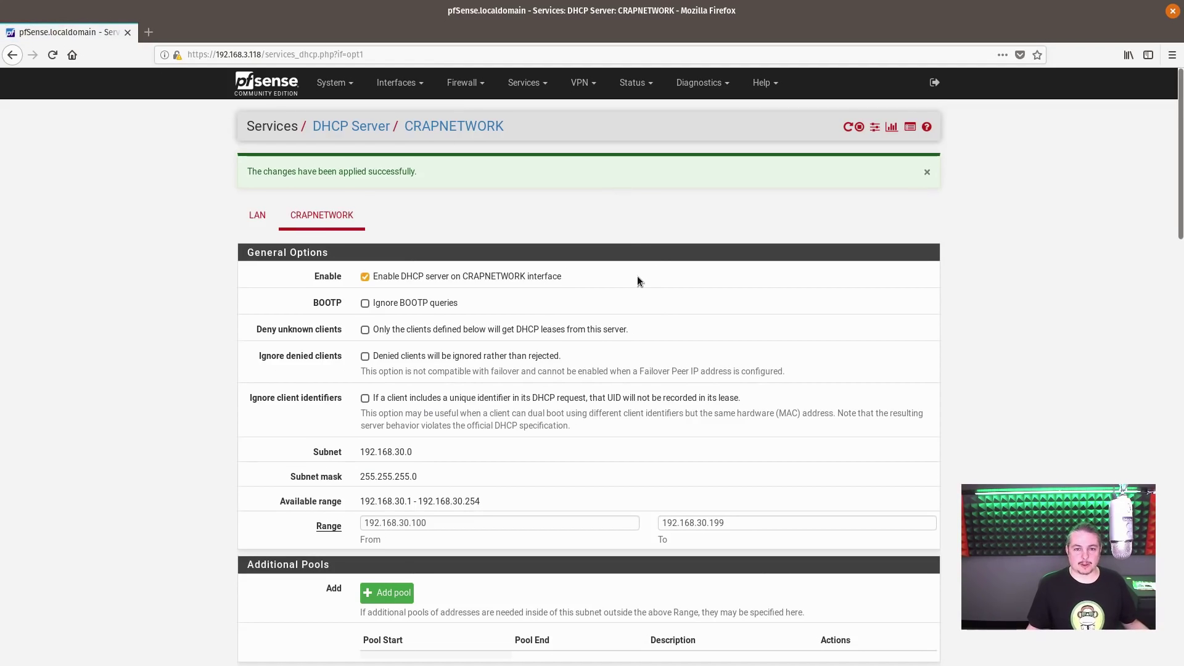
left_click(464, 82)
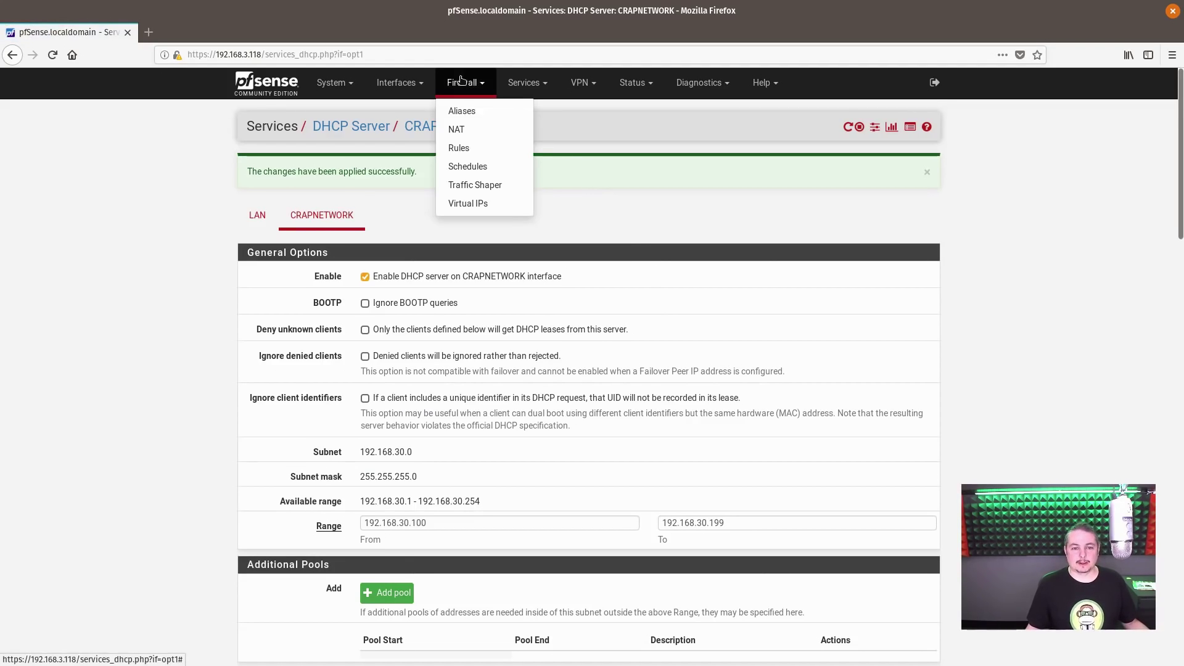
- Open the CRAPNETWORK tab under Firewall > Rules, which lists no rules yet
left_click(483, 153)
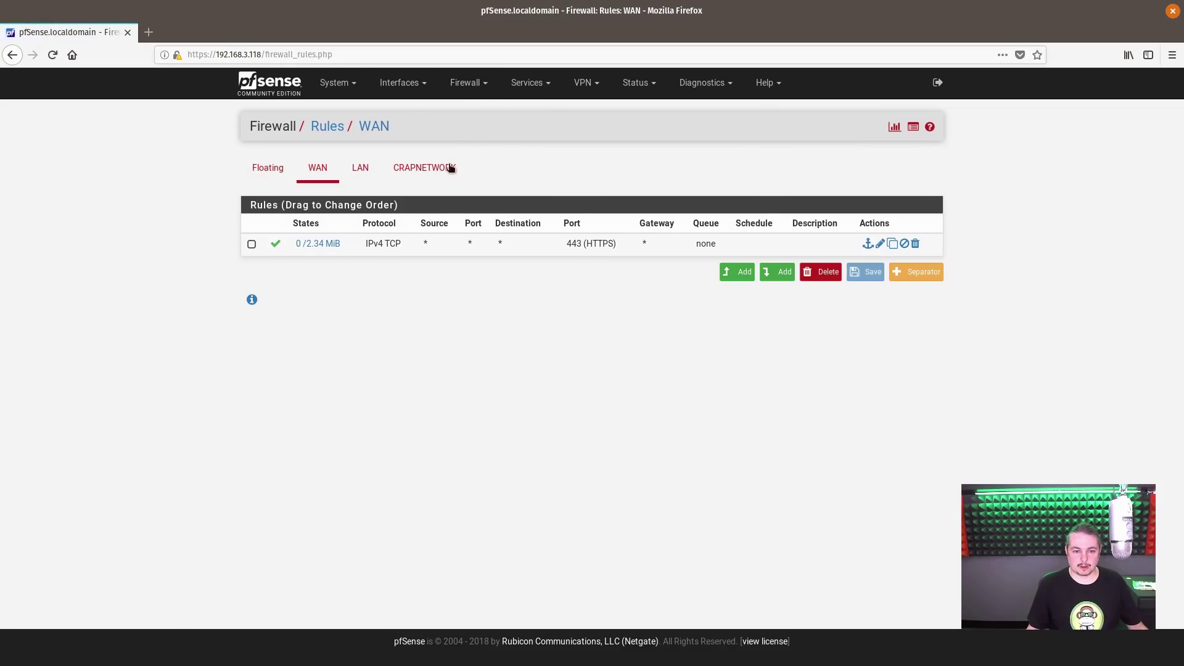
left_click(441, 171)
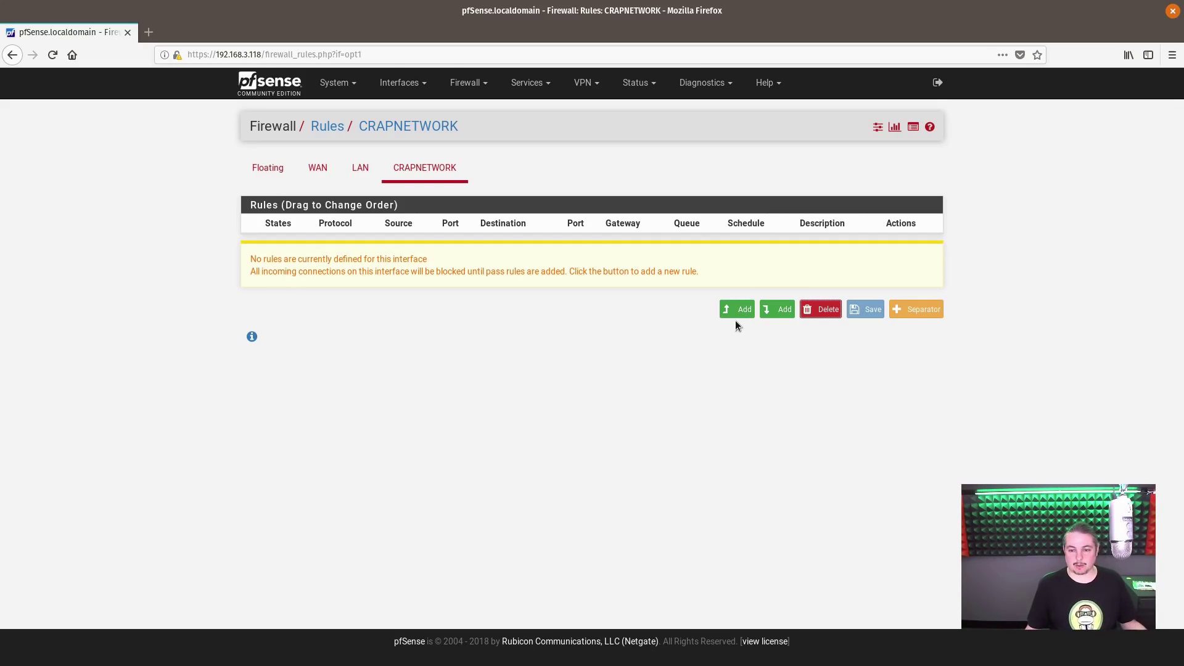
- Add a CRAPNETWORK pass rule with protocol Any and description 'Wide Open', and save it
left_click(749, 312)
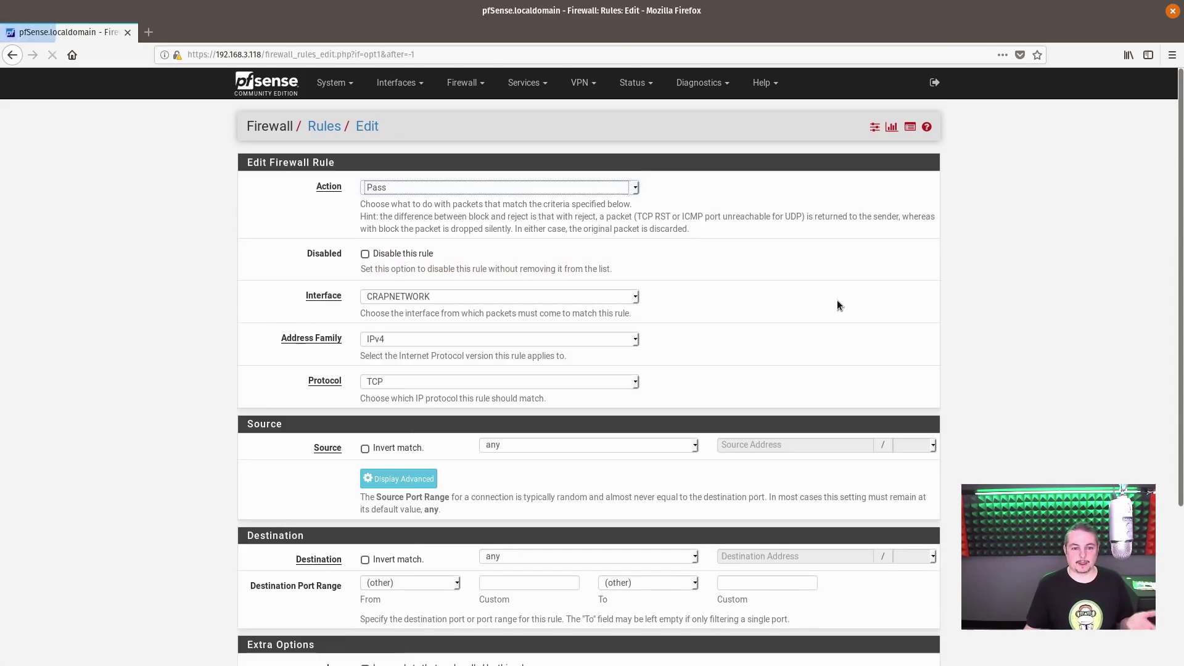
left_click(393, 382)
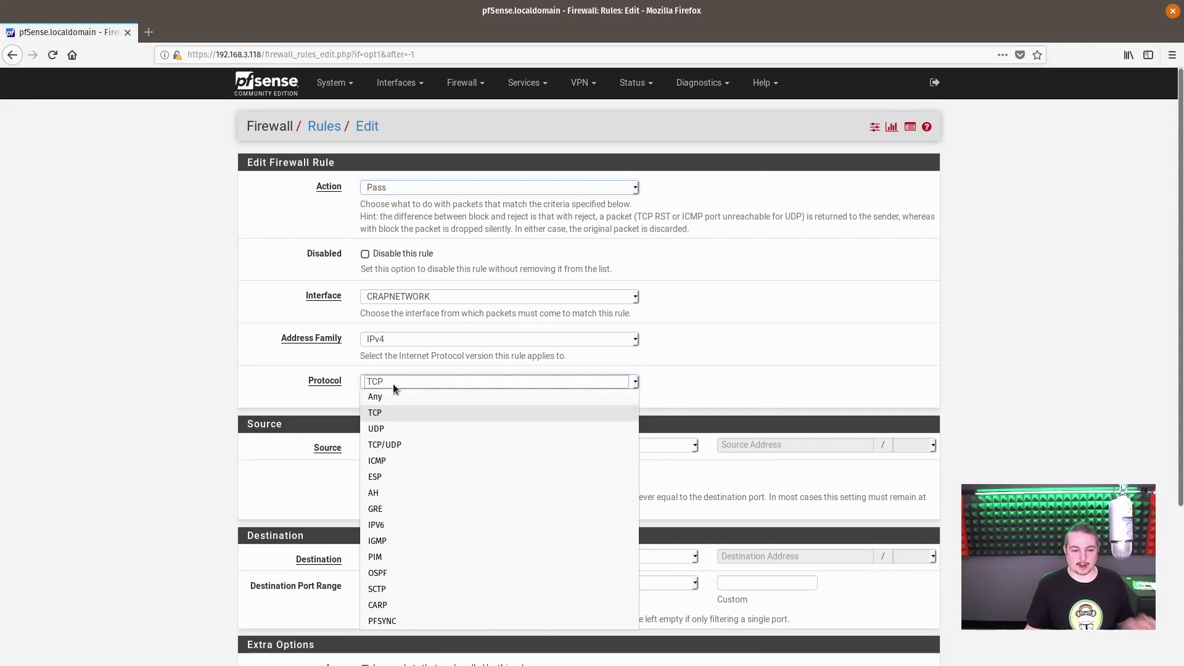
left_click(395, 397)
scroll(512, 420, "down", 3)
left_click(437, 520)
type("Wide Open")
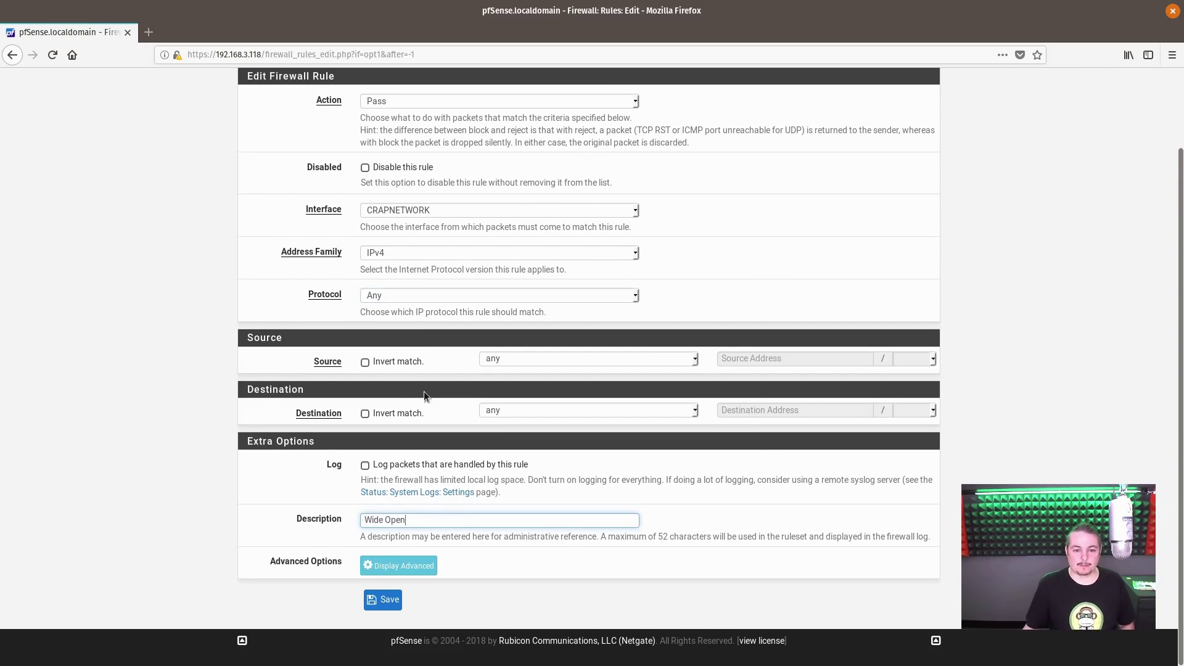
scroll(493, 242, "up", 1)
scroll(494, 242, "up", 2)
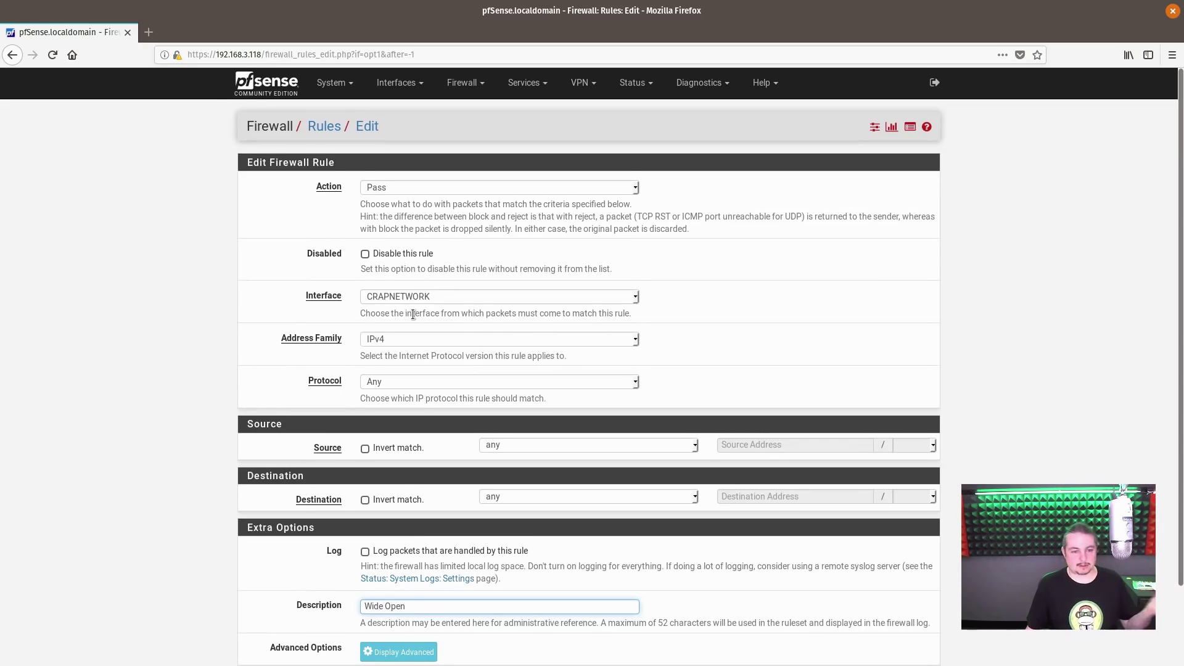
scroll(413, 314, "down", 2)
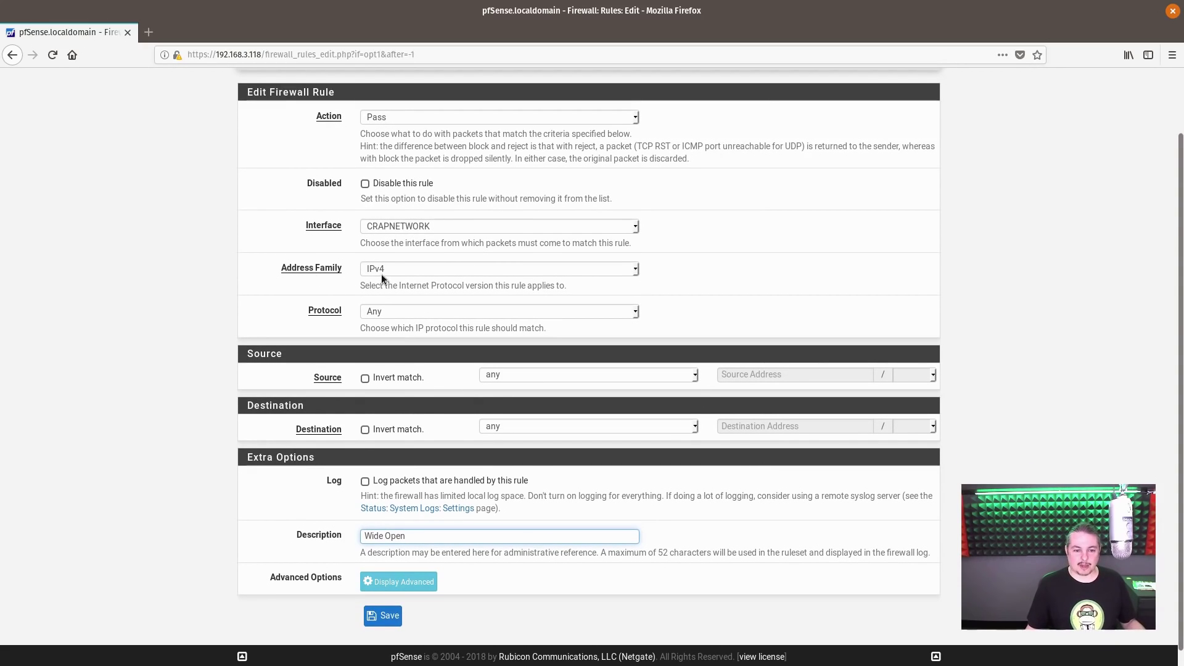
left_click(398, 314)
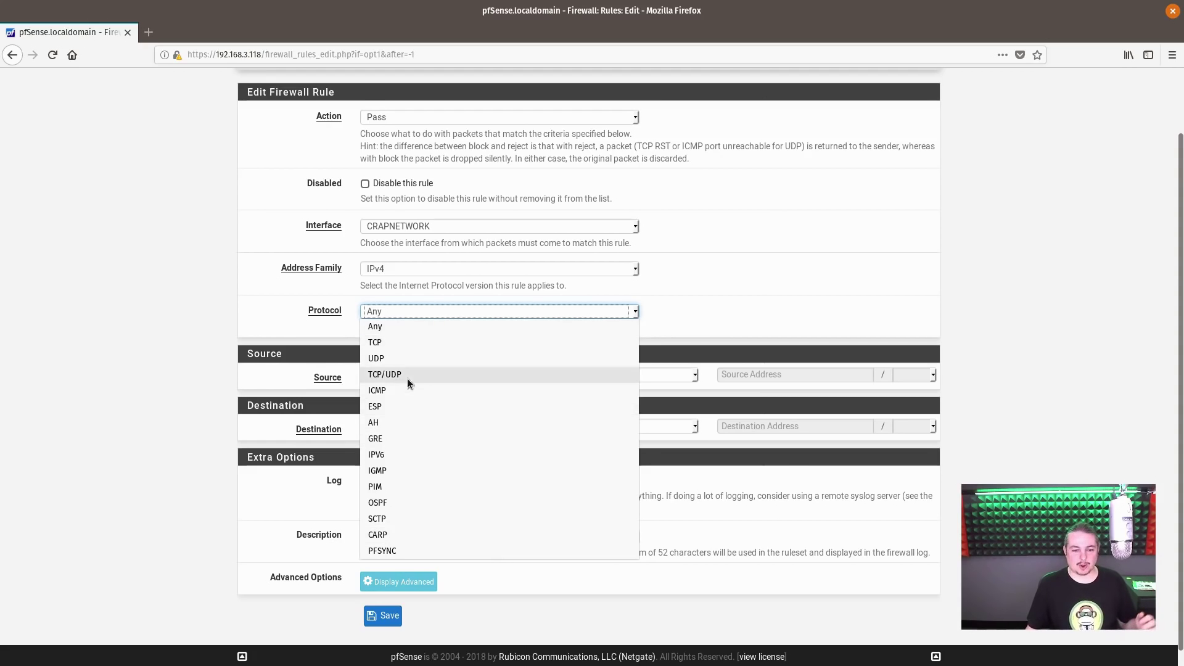
left_click(406, 322)
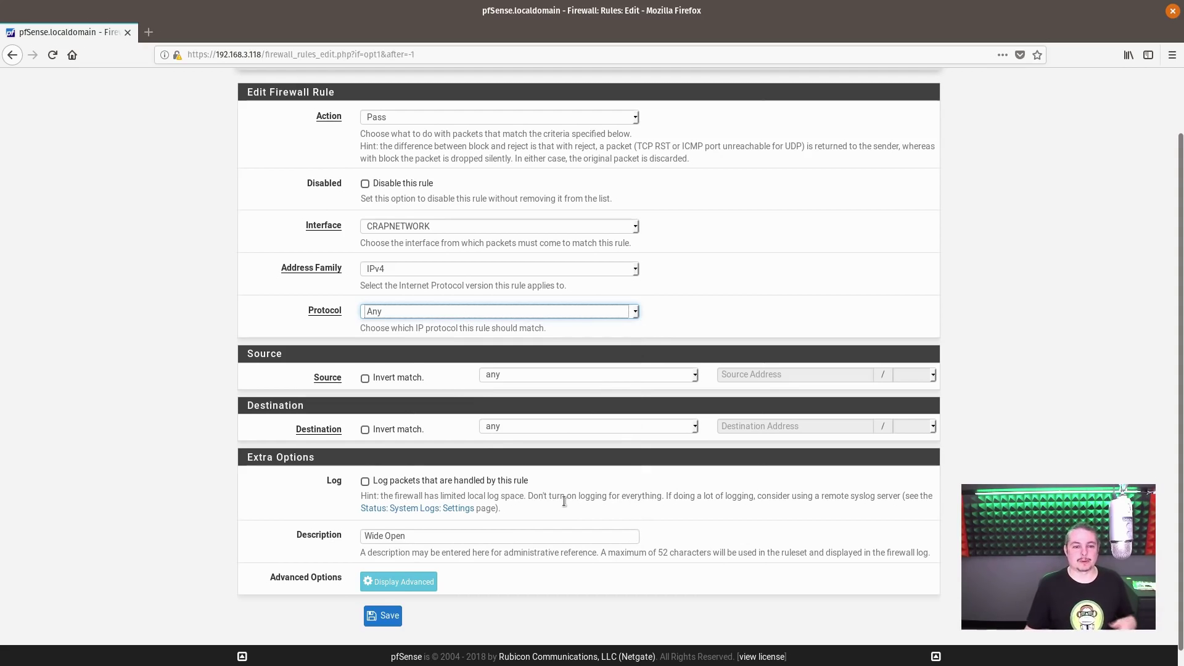
left_click(383, 615)
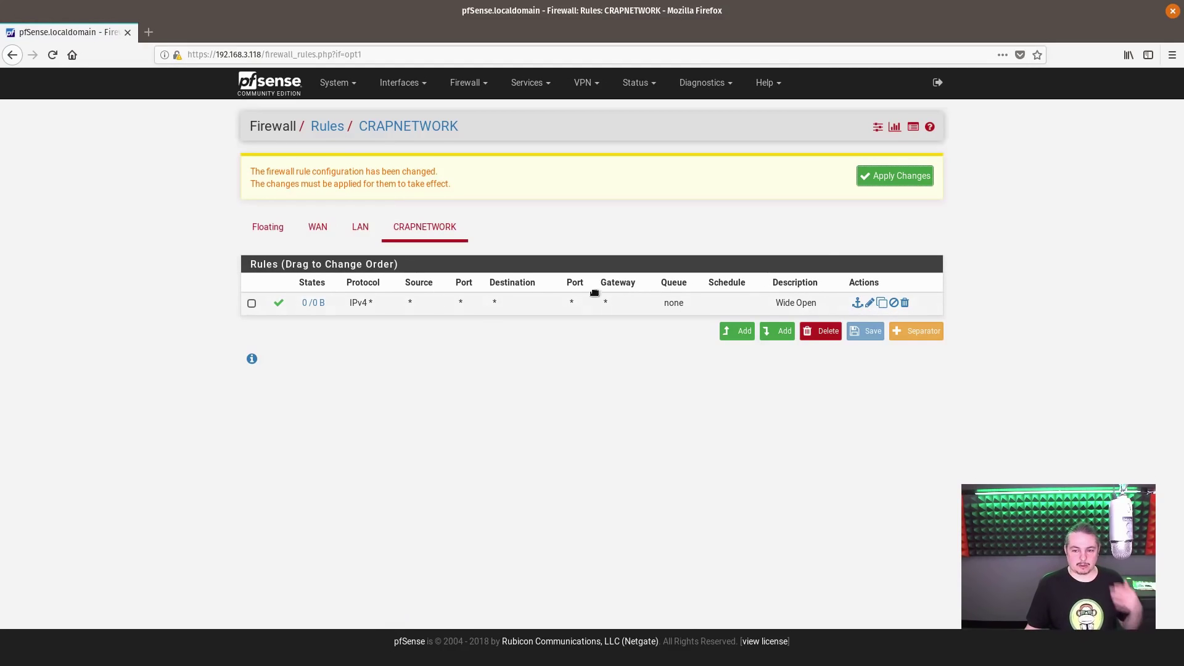
- Apply the pending firewall changes so the Wide Open rule takes effect
left_click(915, 172)
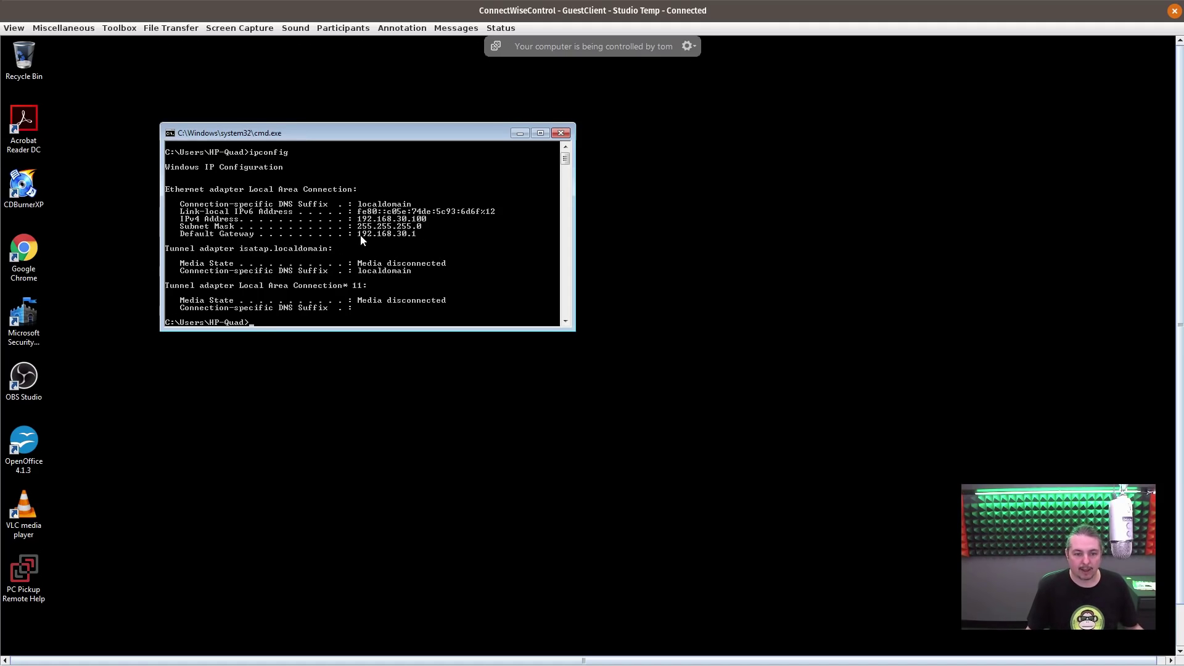
- Run ping 192.168.1.100 in the remote command prompt
right_click(362, 236)
left_click(401, 238)
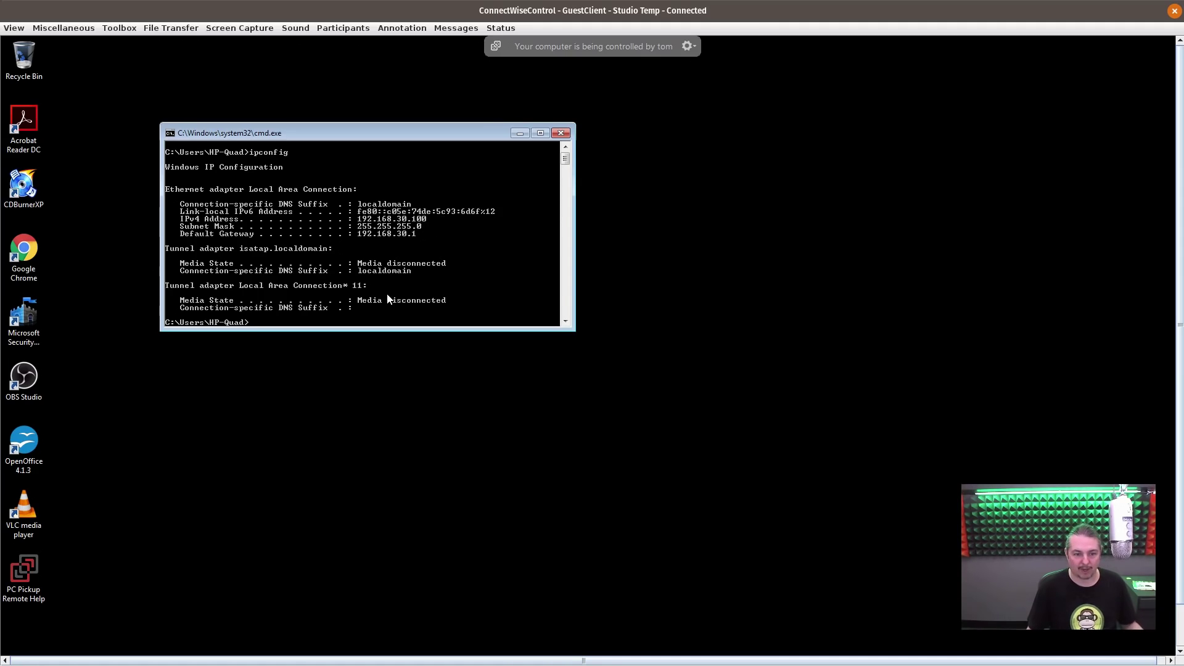
type("ping")
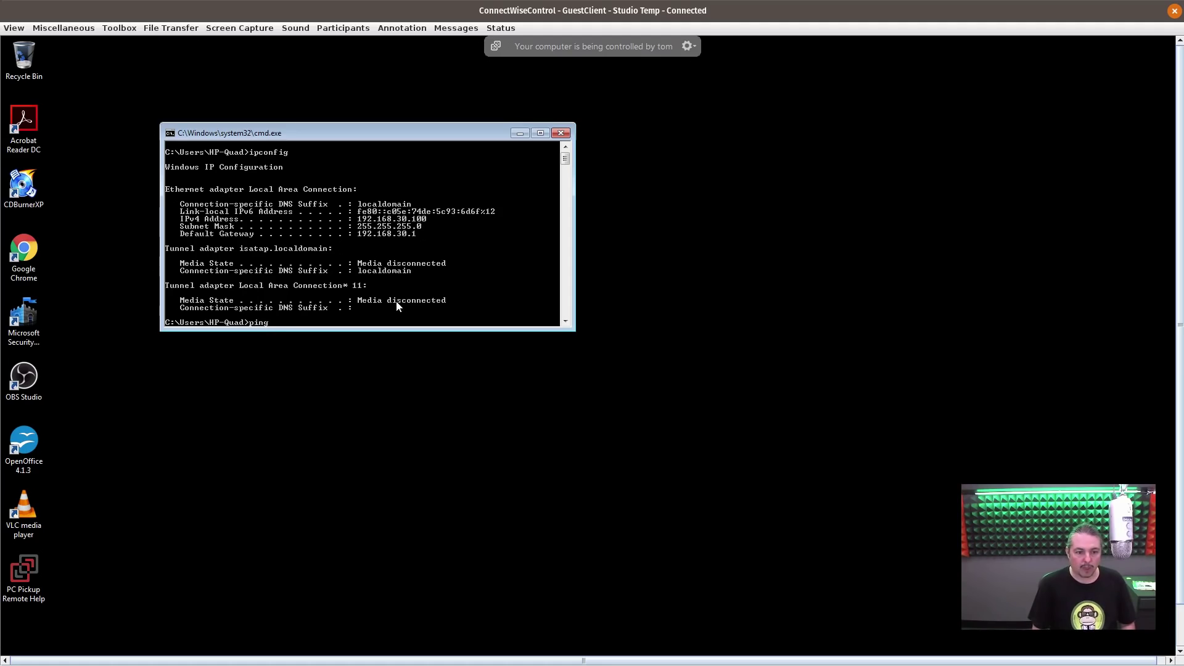
type(" 192.168.1")
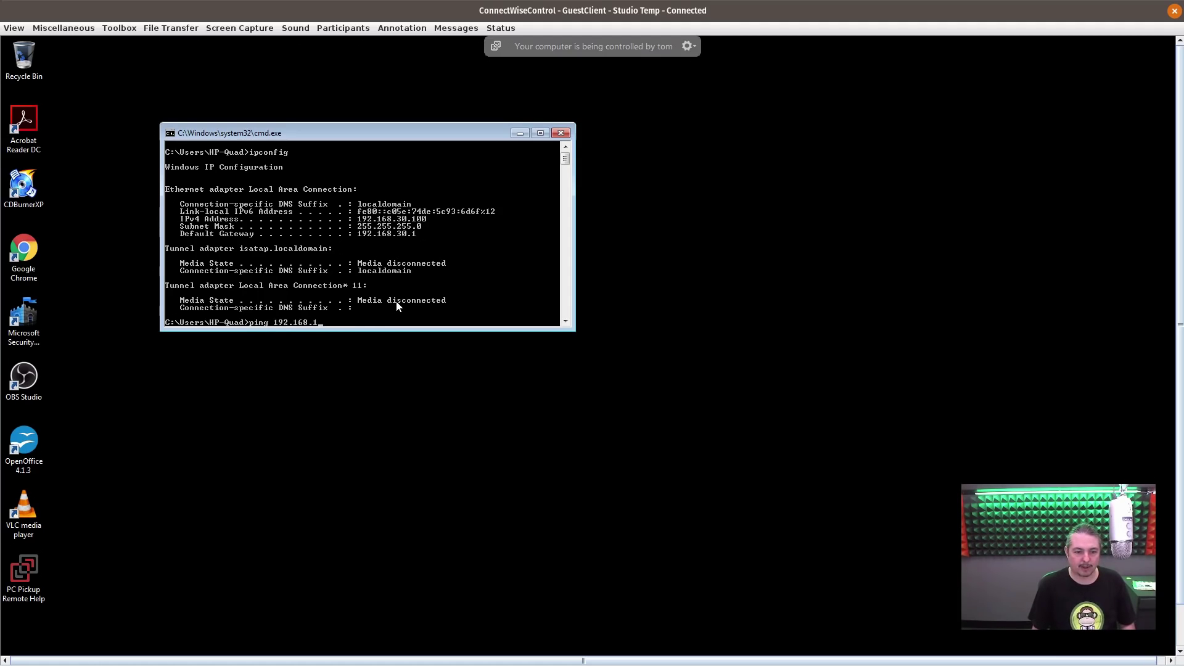
type(".100")
key("Return")
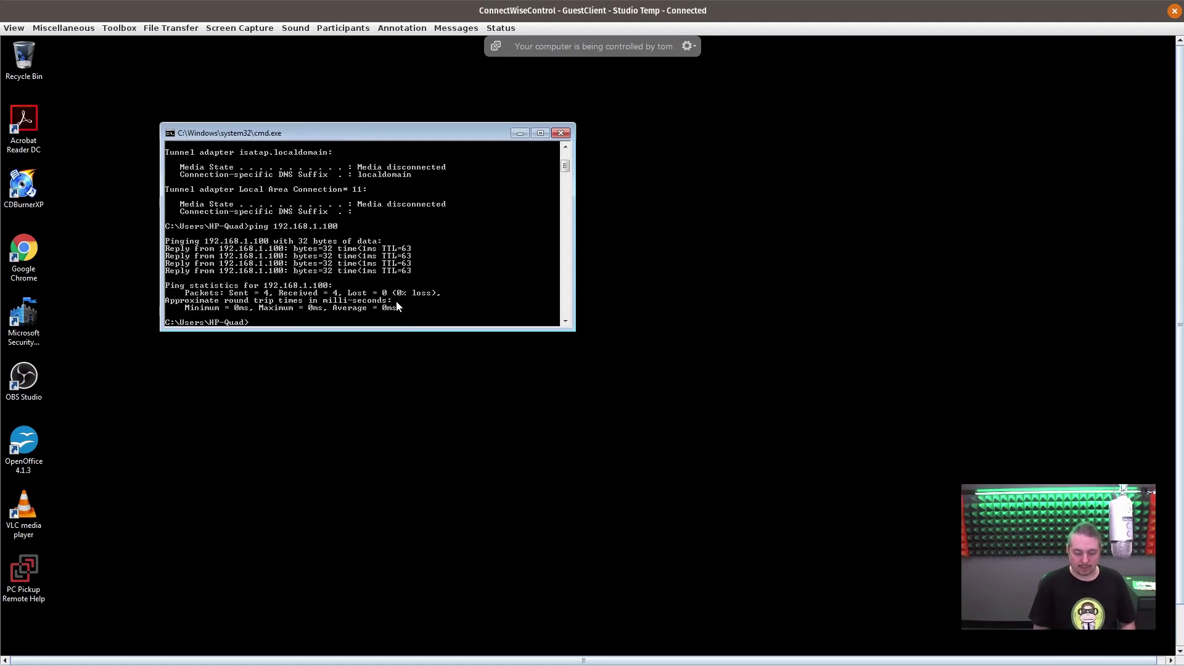
- Ping google.com from the remote client, then stop the ping with Ctrl+C
type("ping")
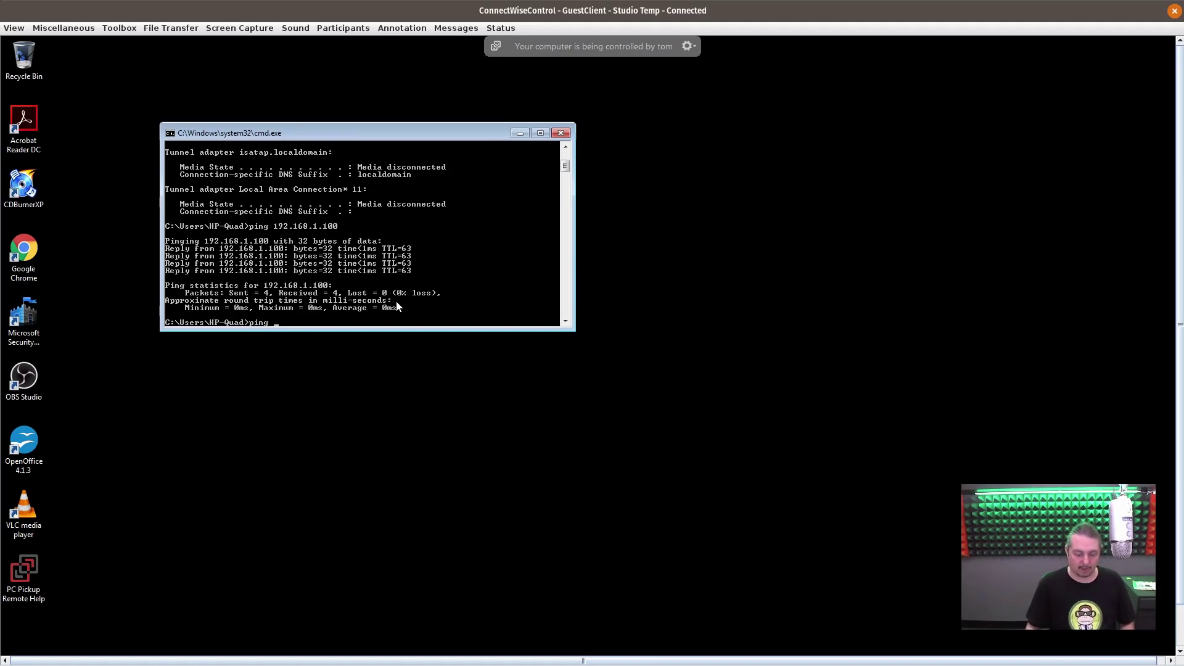
type(" google/c")
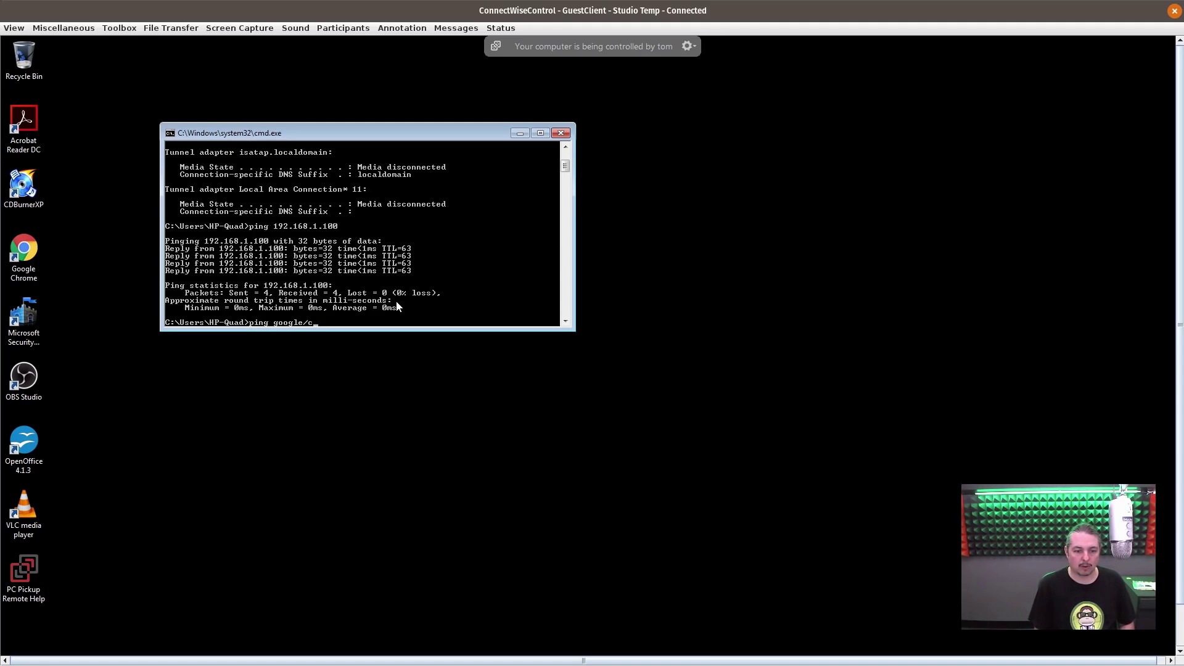
key("BackSpace")
key("BackSpace")
type(".com")
key("Return")
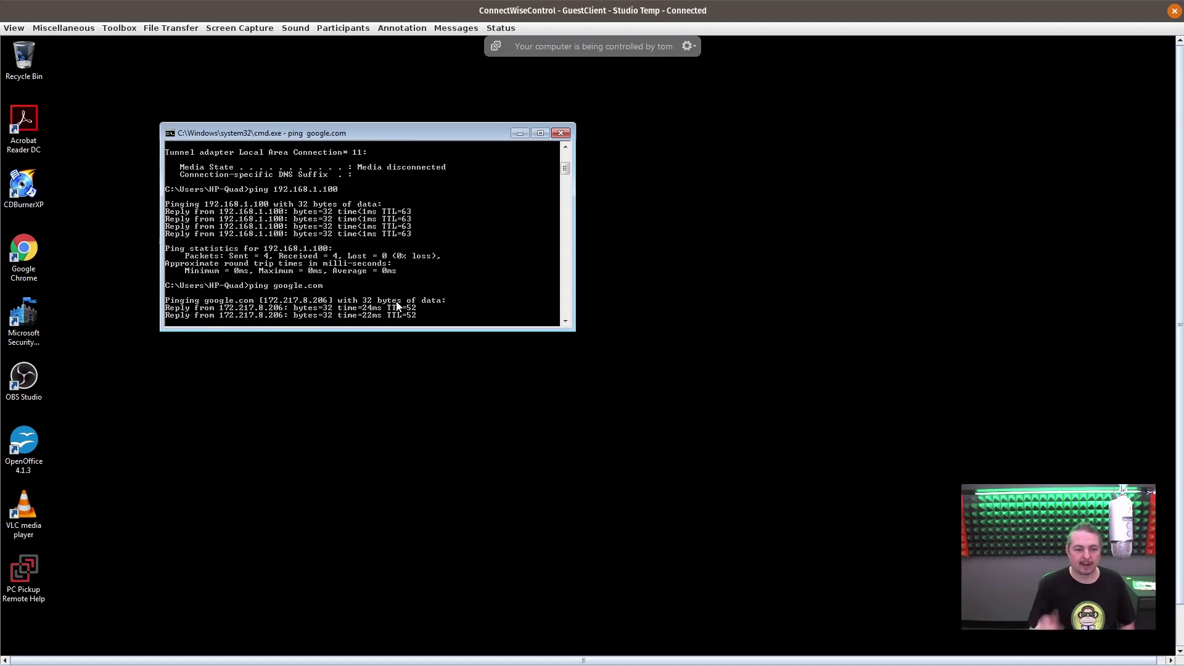
key("ctrl+c")
- Try to clear the remote console screen with a clear command
type("cle")
key("Return")
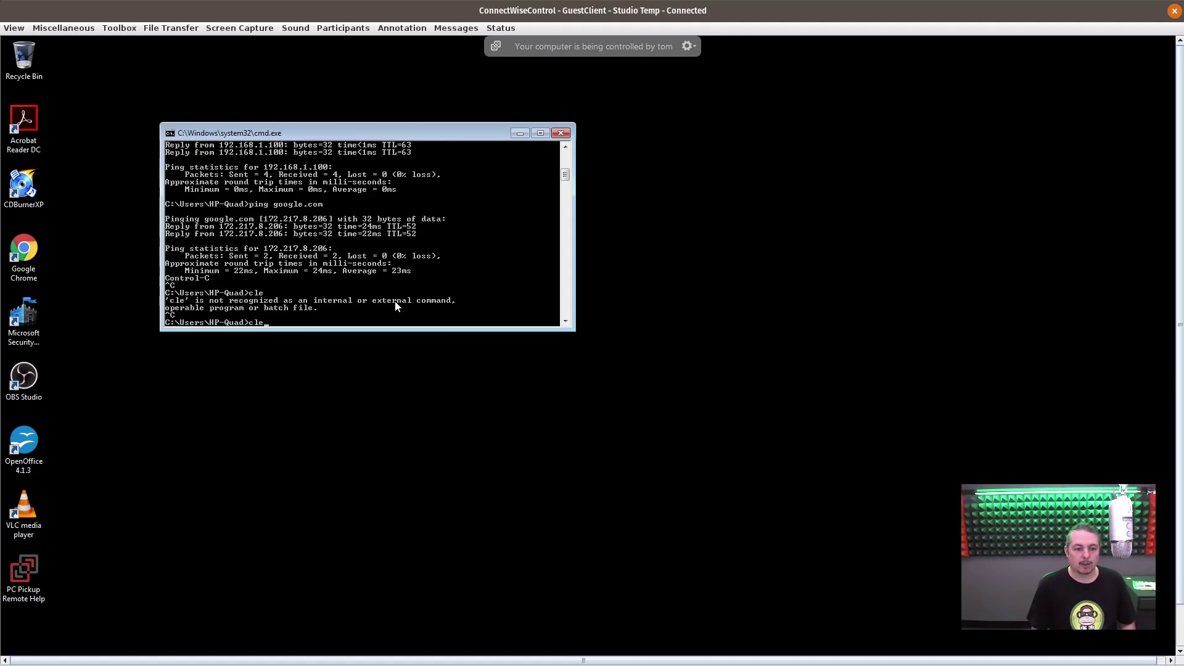
type("le")
key("BackSpace")
key("BackSpace")
type("clear")
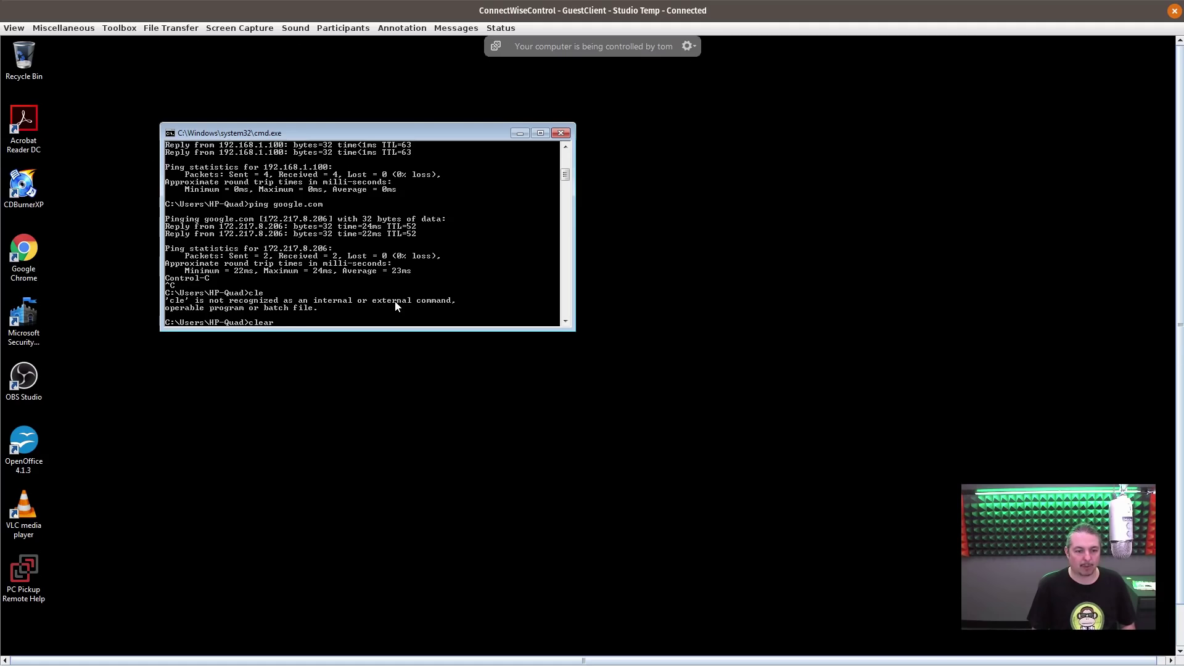
key("Return")
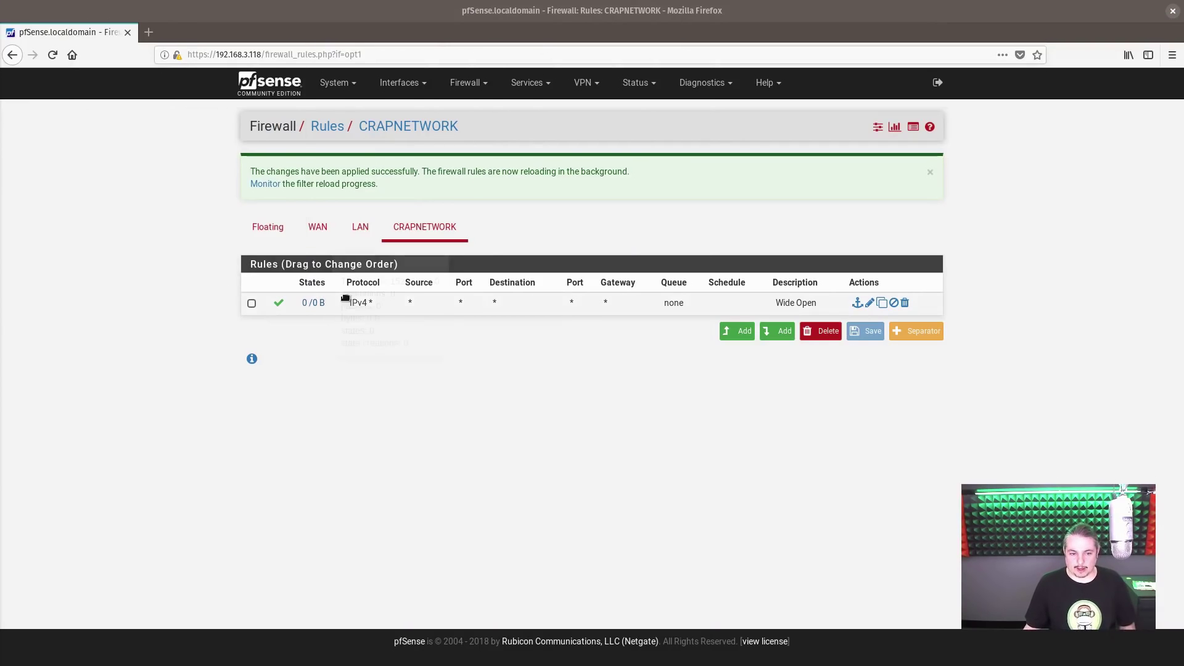
- Edit the Wide Open rule: destination inverted LAN net, description 'Anywhere BUT LAN'
left_click(870, 303)
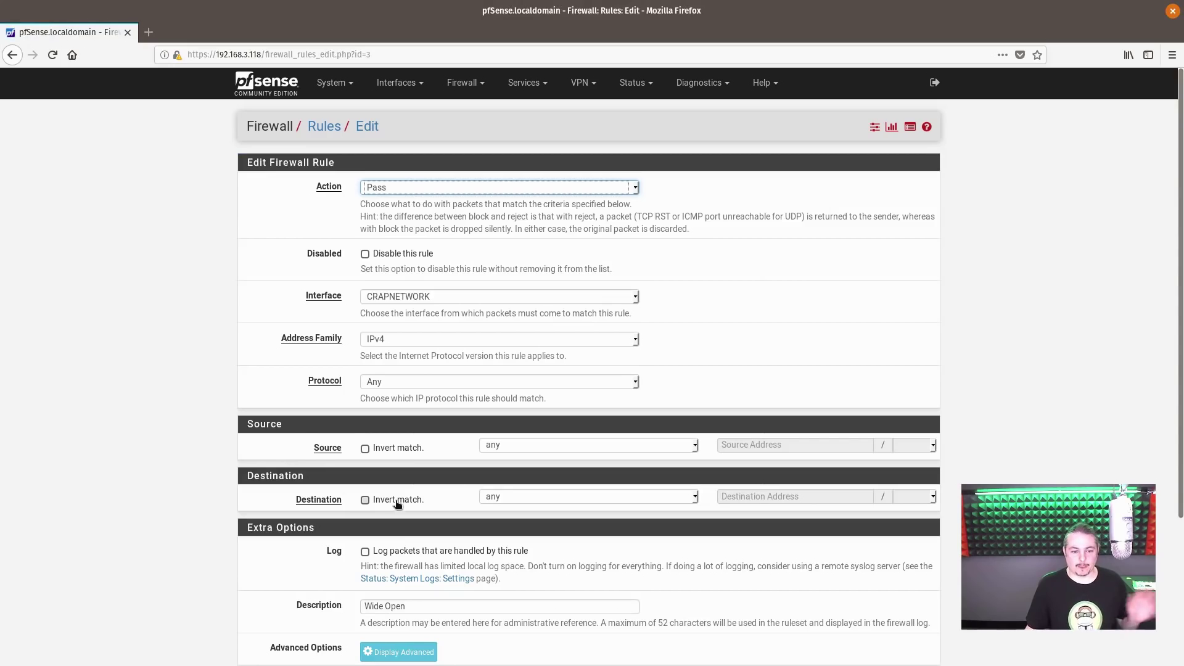
left_click(401, 505)
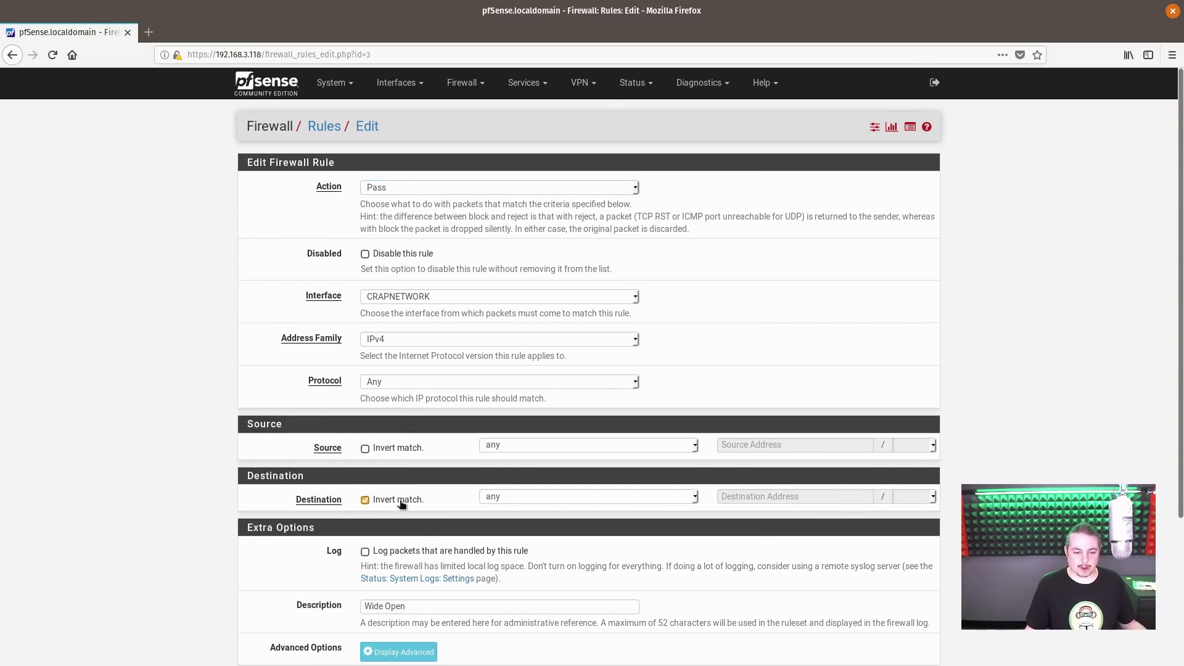
left_click(510, 493)
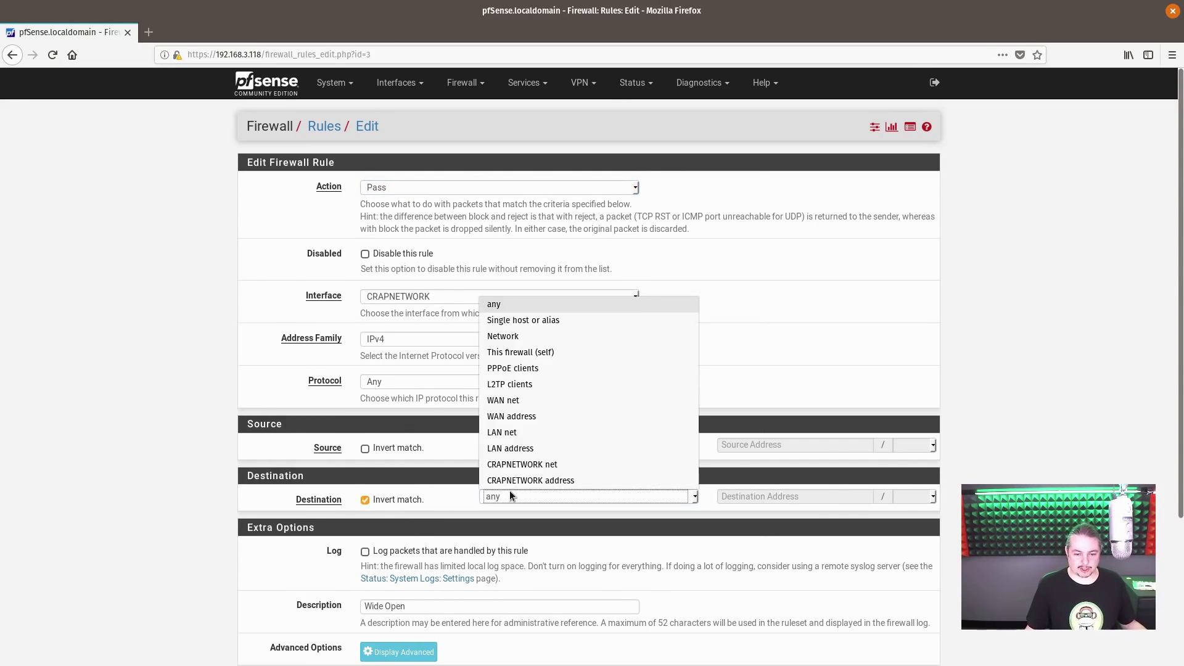
left_click(543, 432)
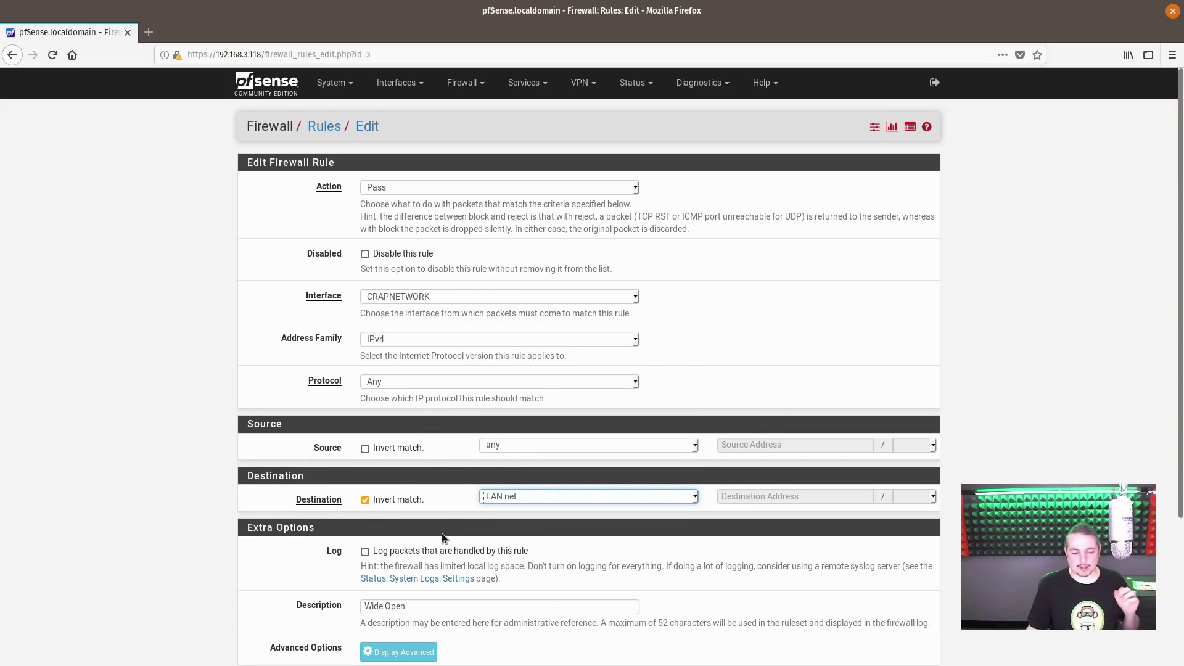
left_click(412, 606)
key("ctrl+a")
type("Anywhe")
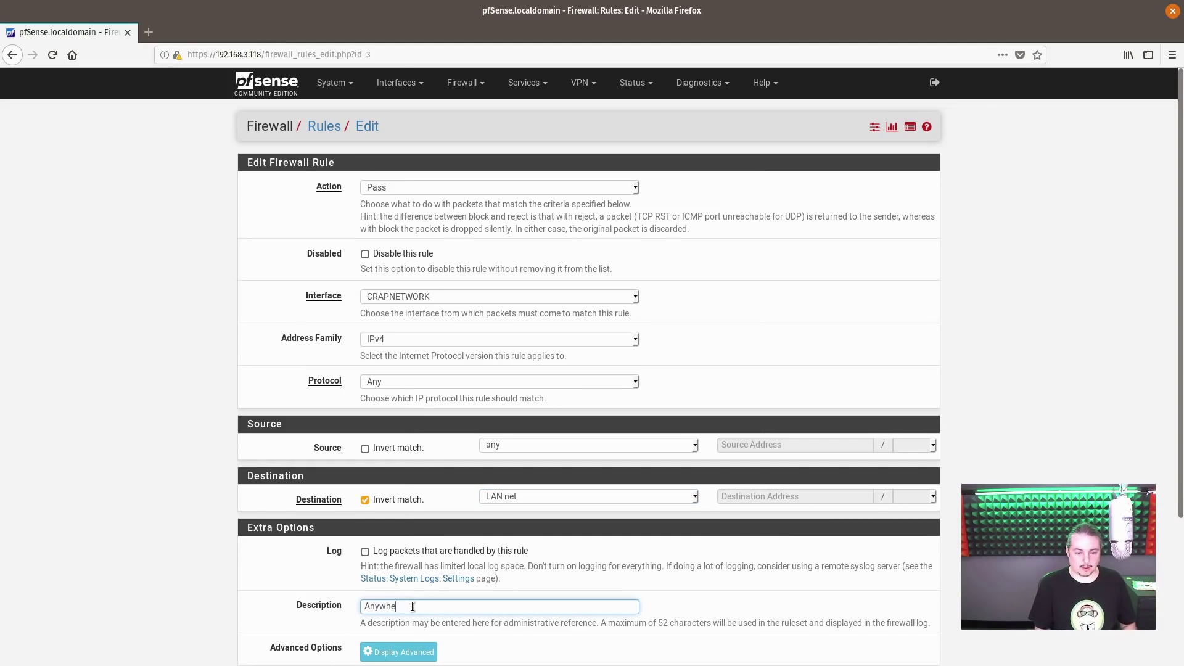
type("re BUT LAN")
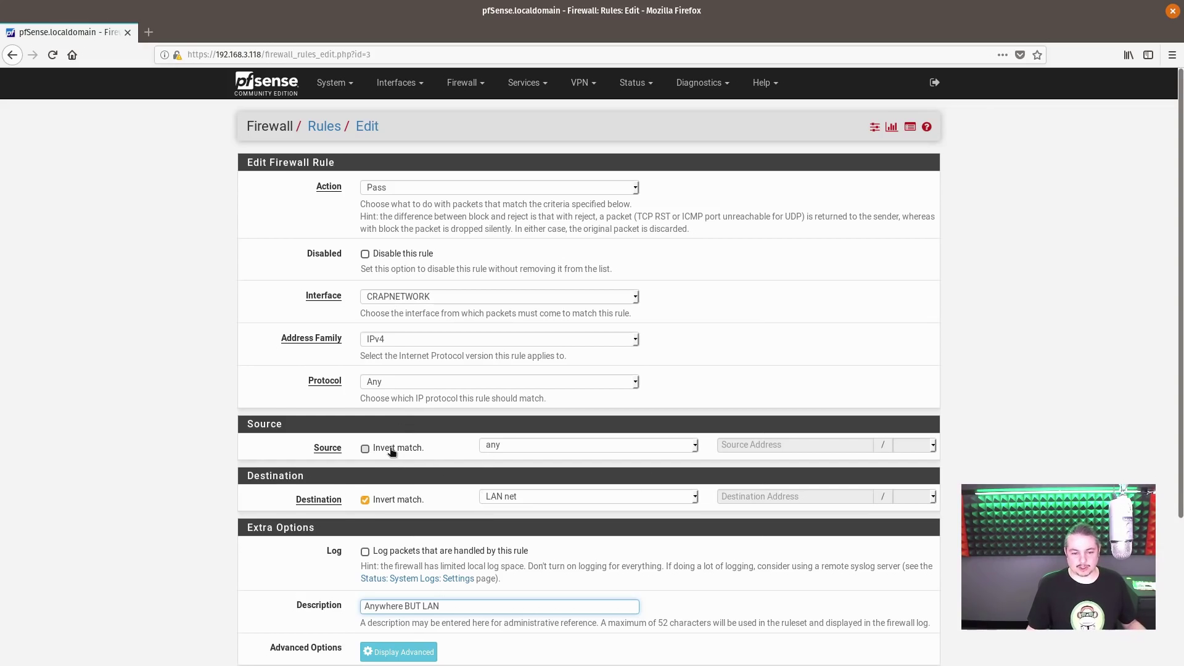
- Set the rule source to CRAPNETWORK net, save the rule, and apply the changes
left_click(494, 445)
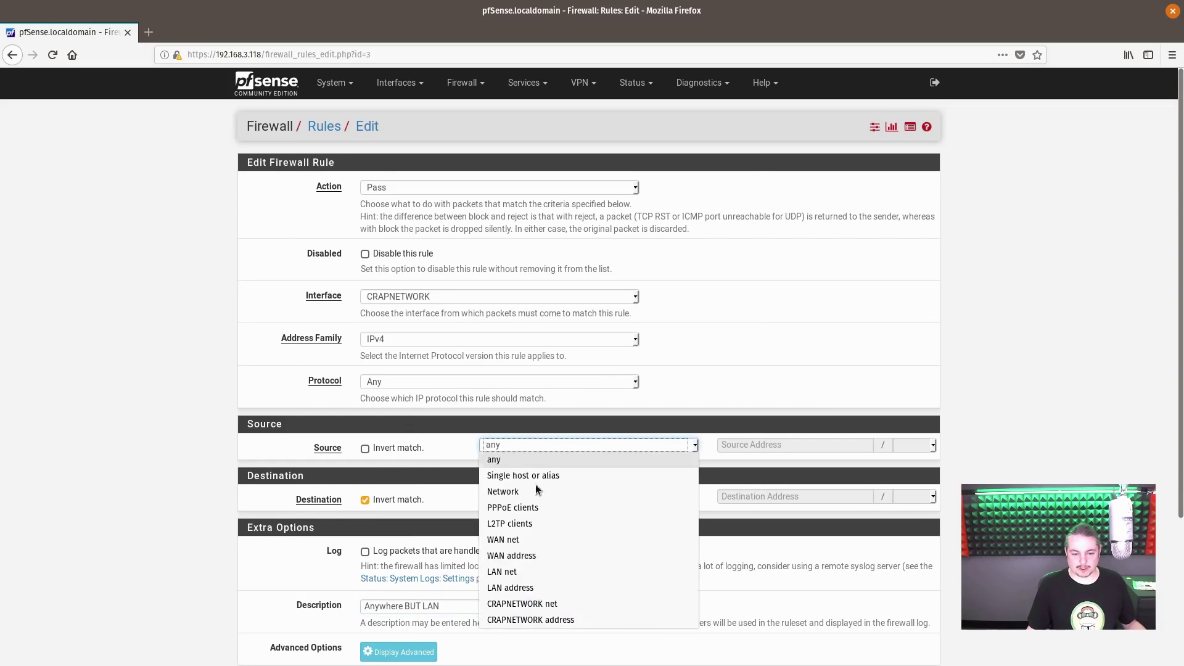
left_click(591, 605)
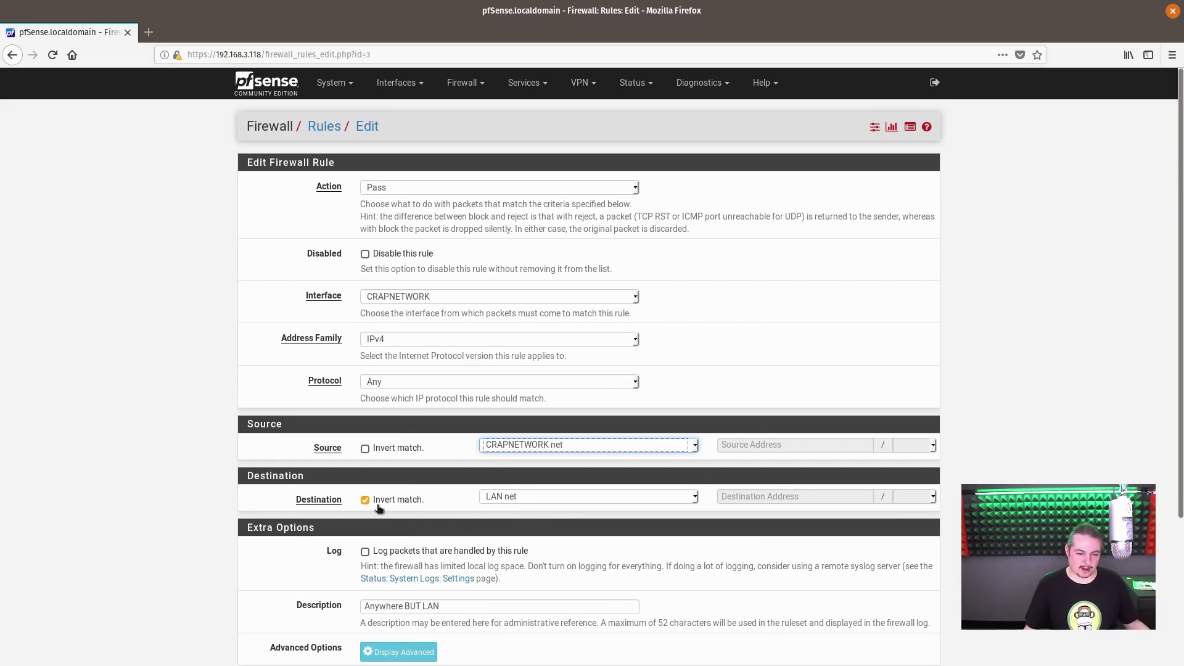
scroll(530, 516, "down", 3)
left_click(382, 599)
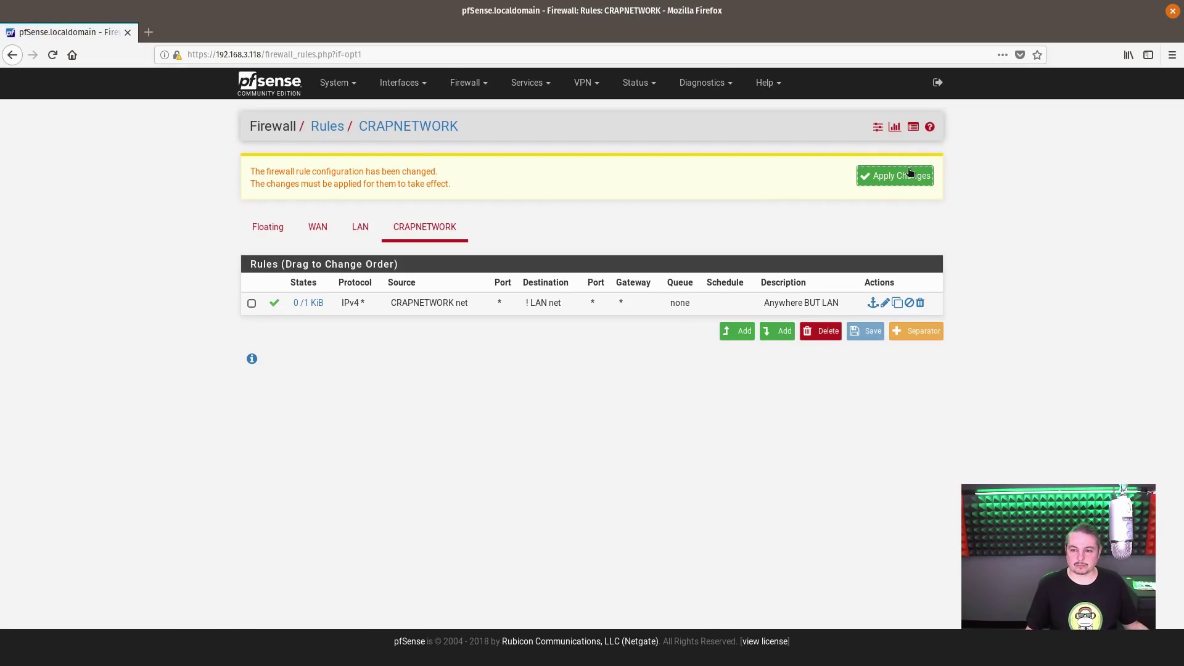
left_click(910, 174)
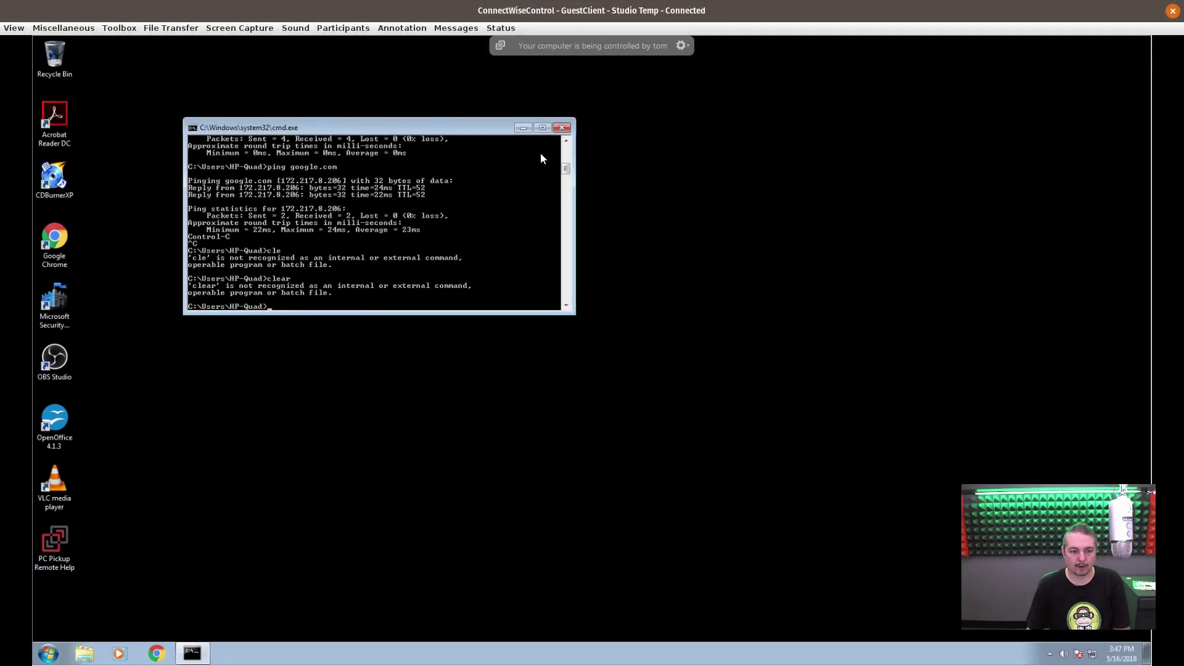
- Clear the remote command prompt with cls
type("clear")
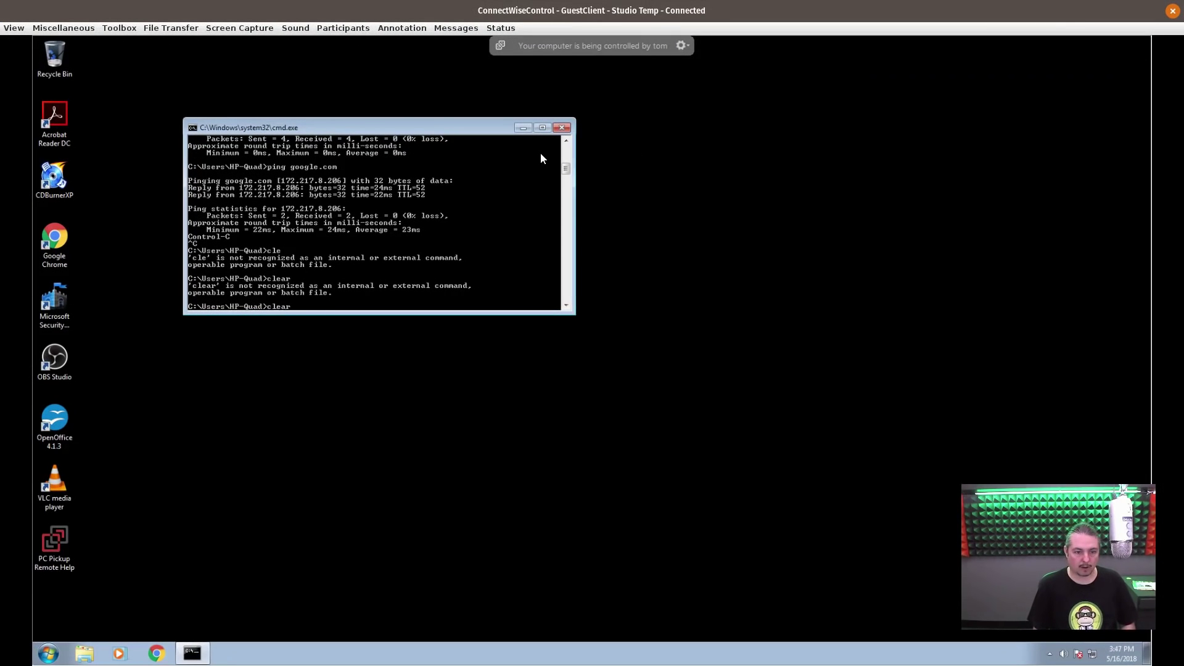
key("Return")
type("cl")
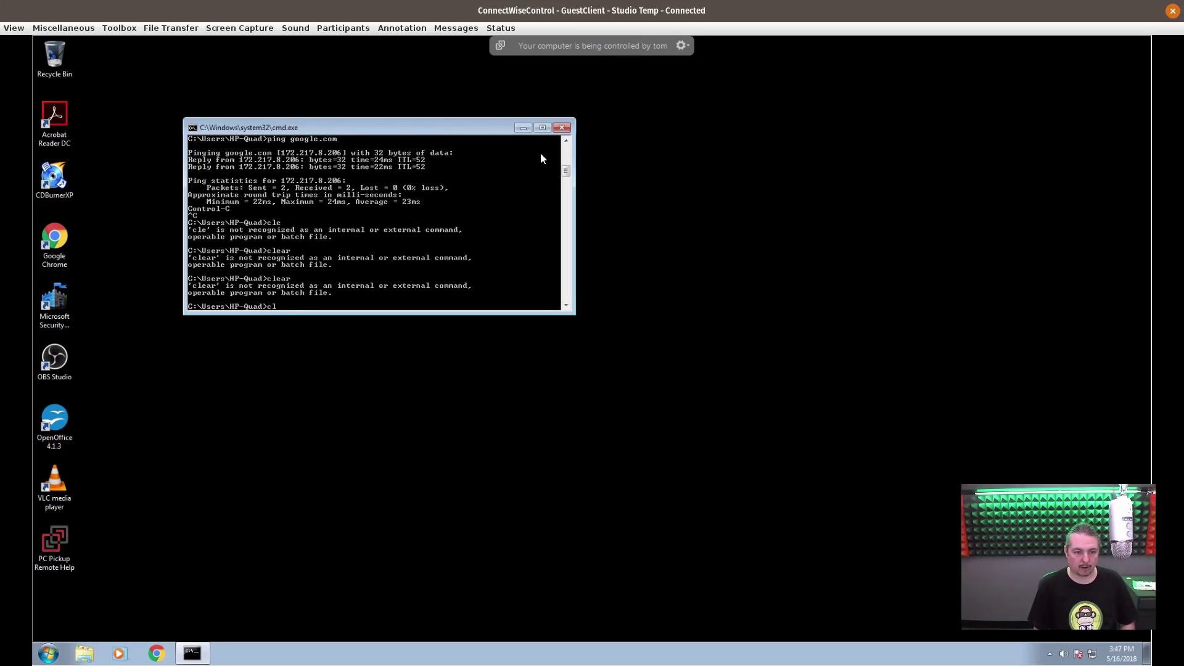
type("s")
key("Return")
- Ping google.com from the remote PC to confirm it still replies
type("clear")
key("BackSpace")
key("BackSpace")
key("BackSpace")
key("BackSpace")
key("BackSpace")
type("ping google.com")
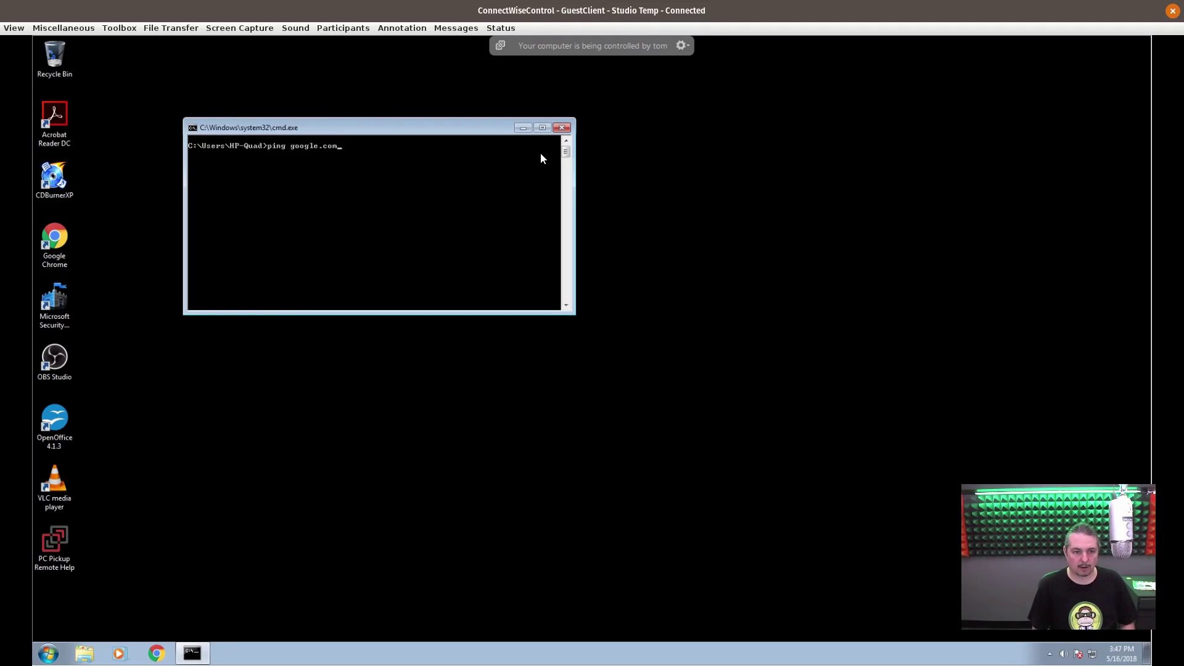
key("Return")
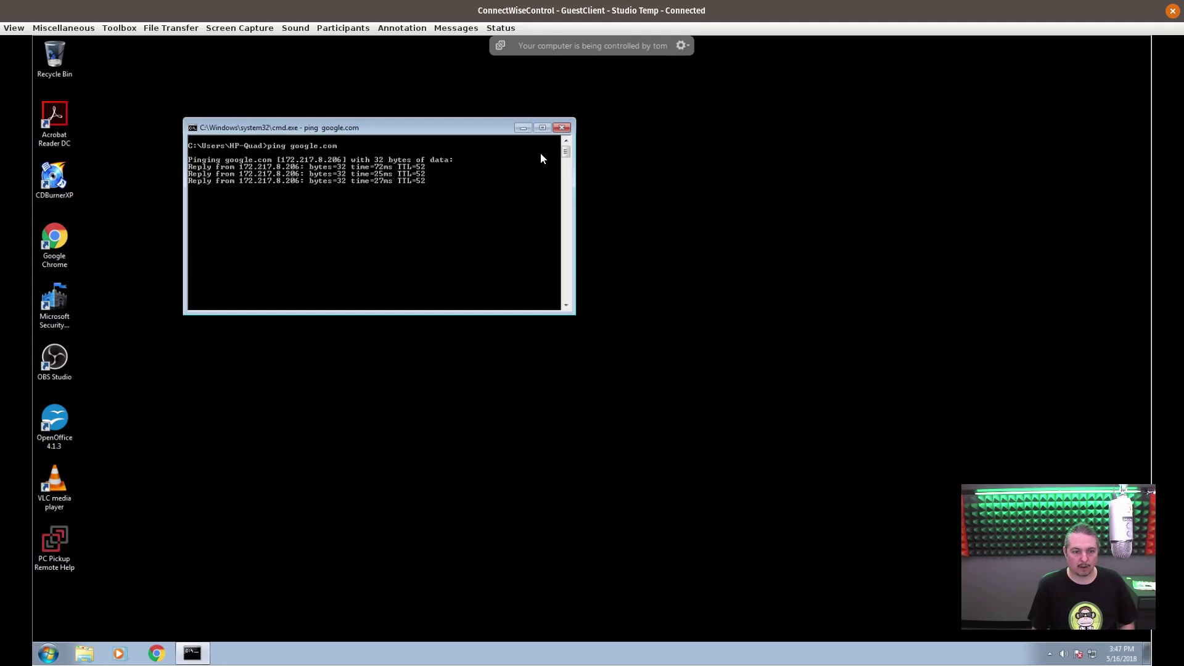
- Ping 192.168.1.100 to confirm it times out, then move the remote session window aside
type("ping 192.168.1.100")
key("Return")
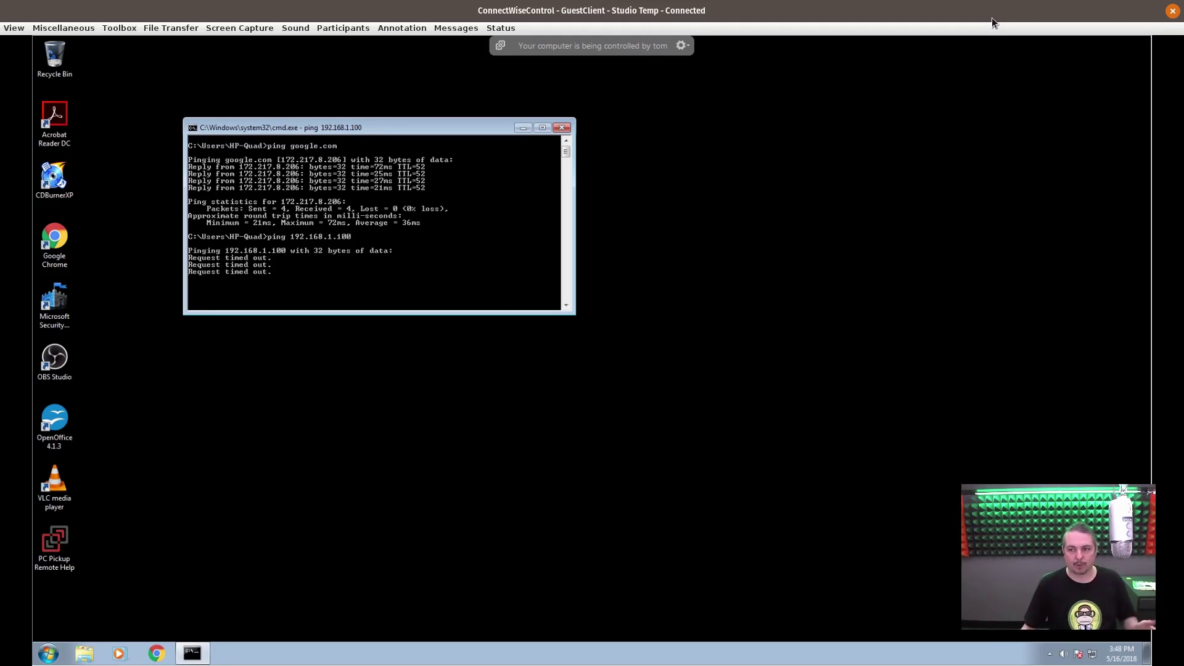
left_click_drag(988, 17, 4, 174)
left_click(156, 350)
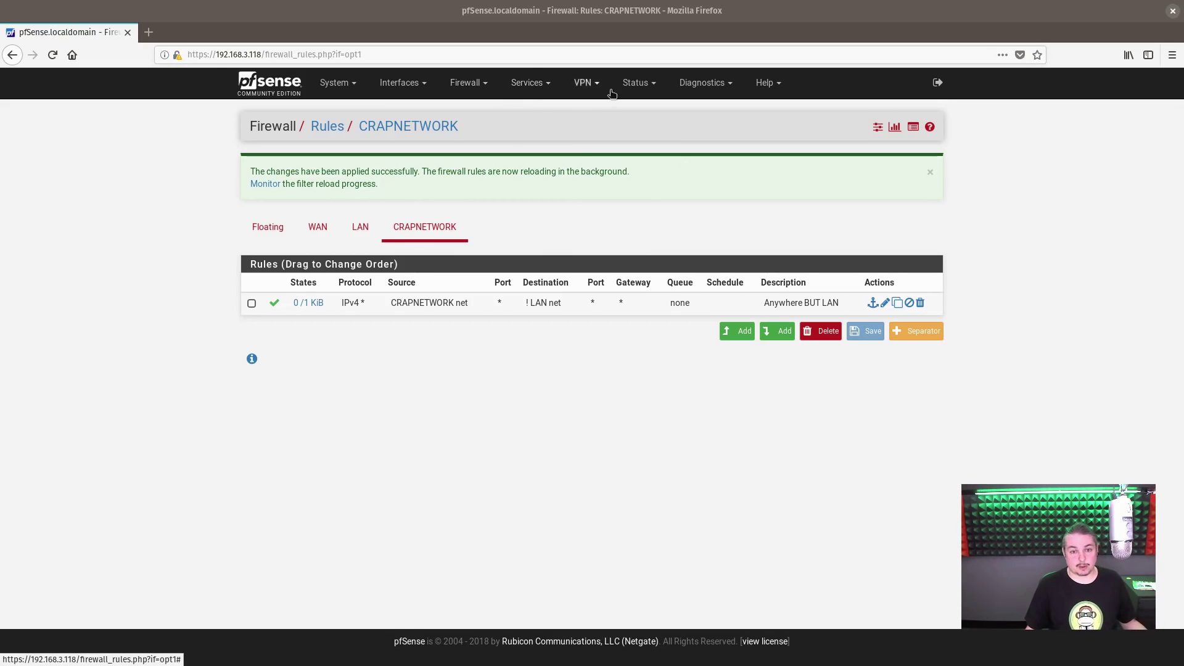
- Enable UPnP & NAT-PMP with UPnP and NAT-PMP port mapping on CRAPNETWORK, and save
left_click(539, 92)
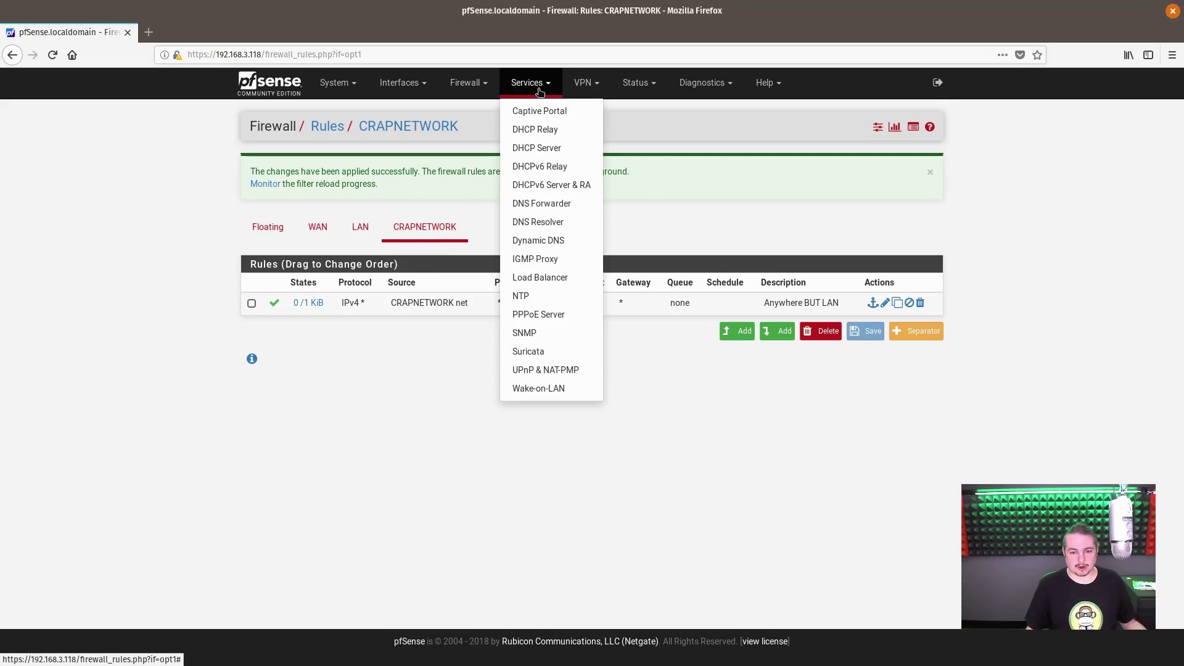
left_click(567, 370)
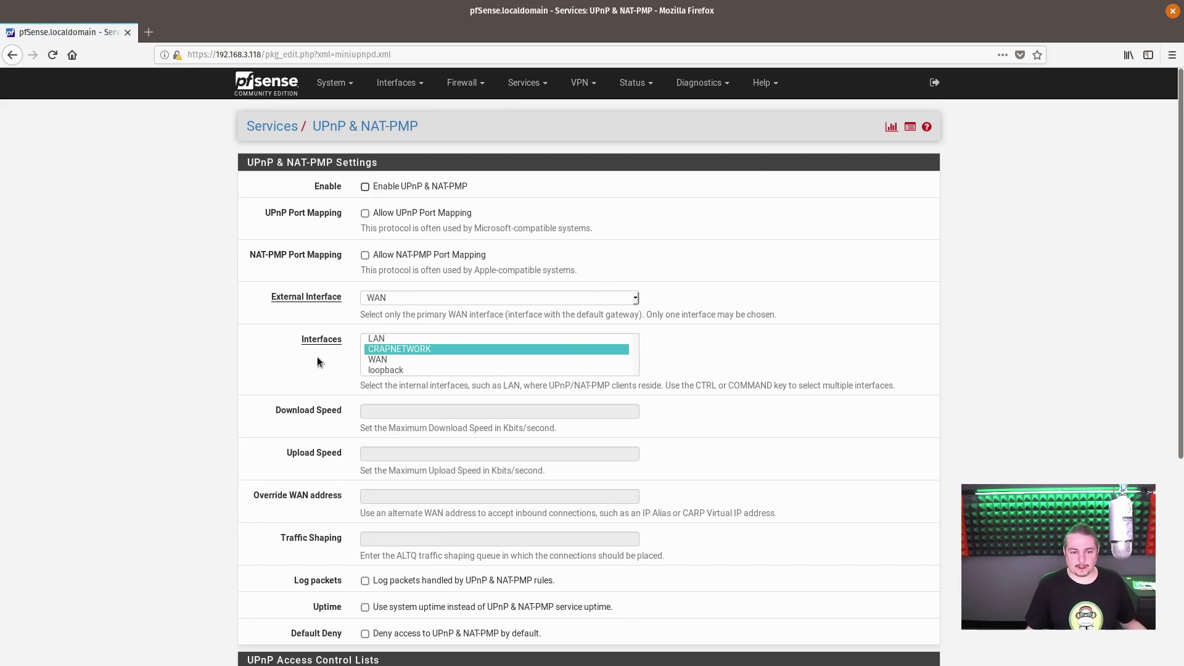
left_click(417, 186)
left_click(415, 213)
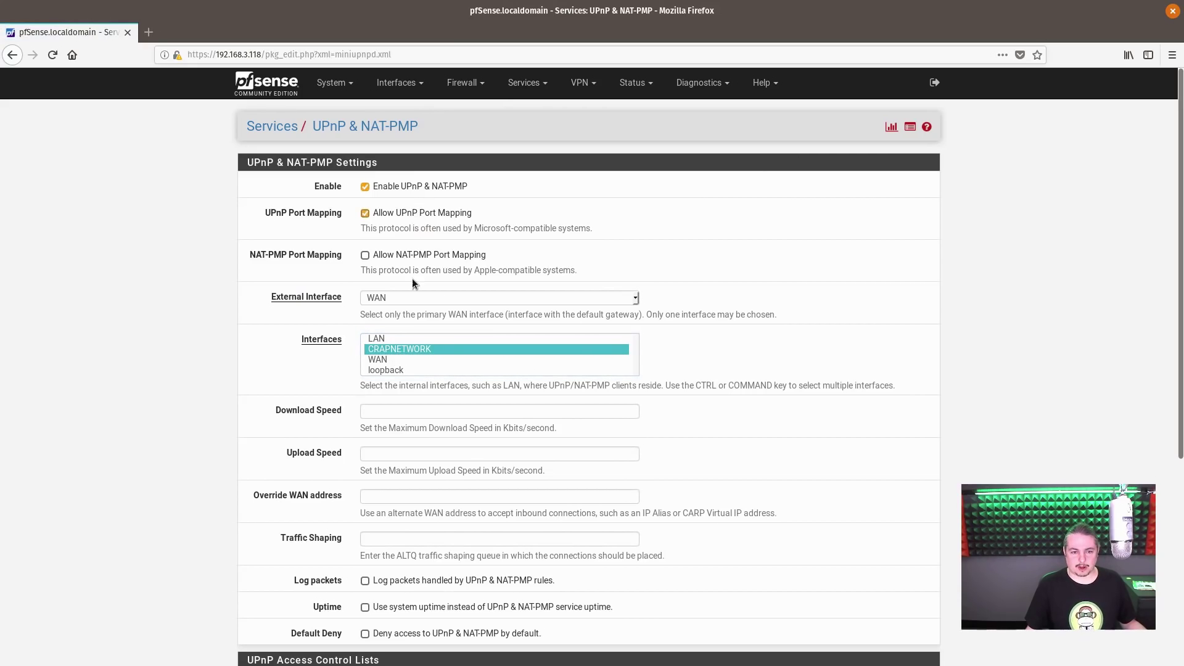
left_click(408, 257)
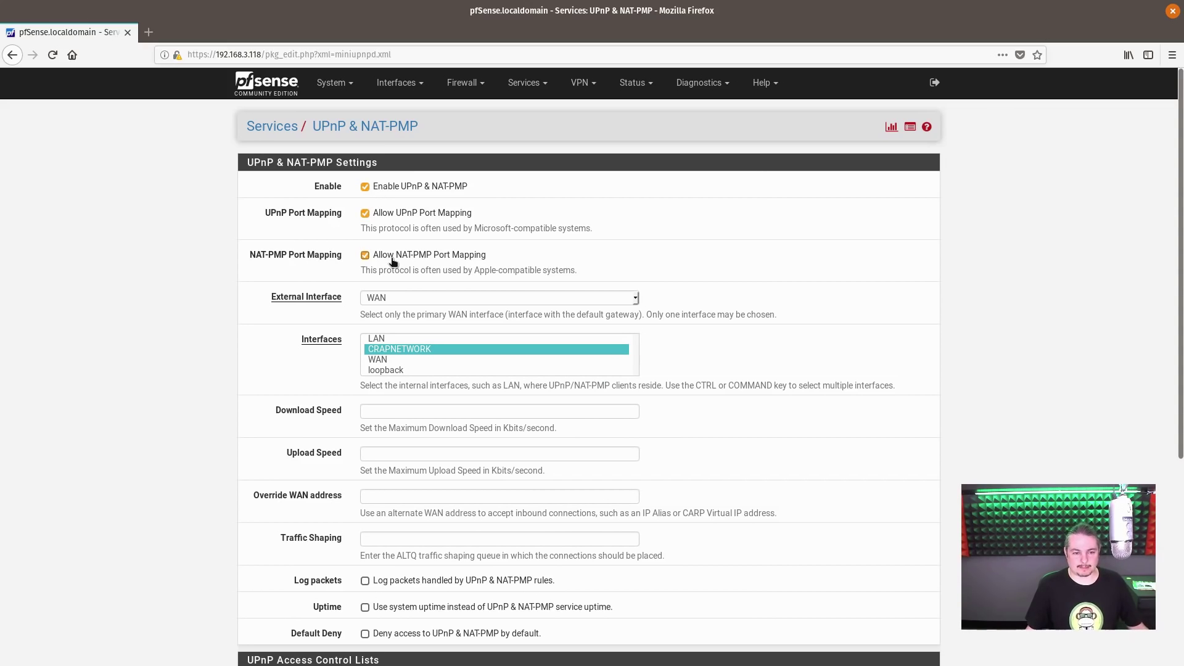
left_click(401, 351)
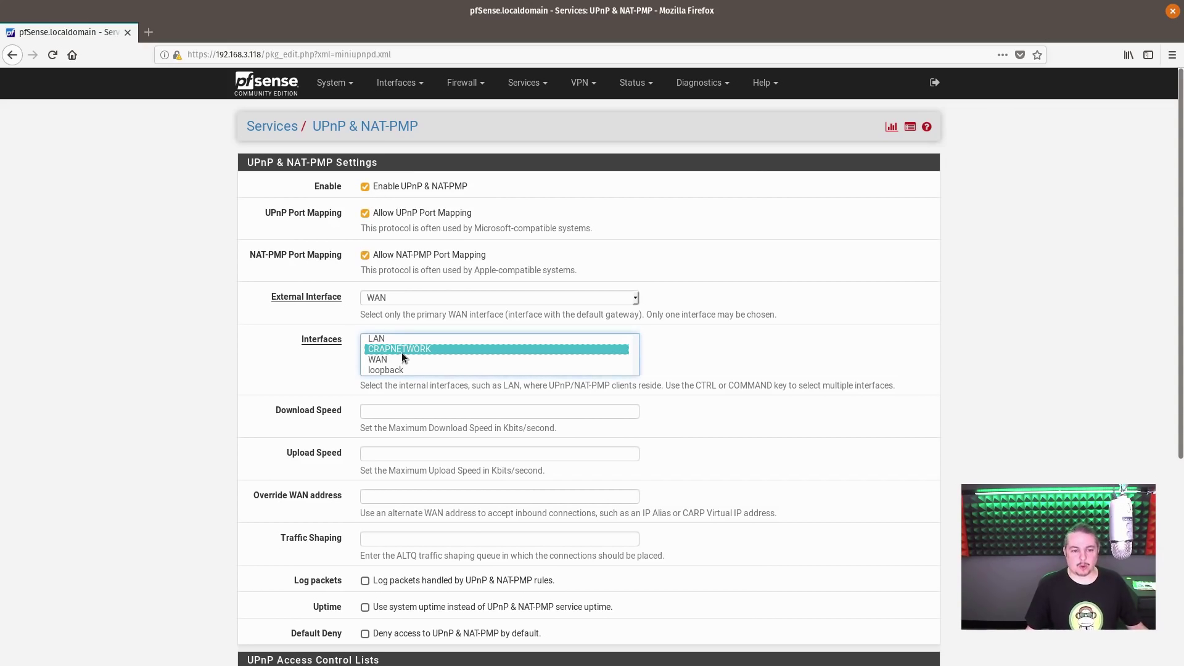
scroll(599, 379, "down", 8)
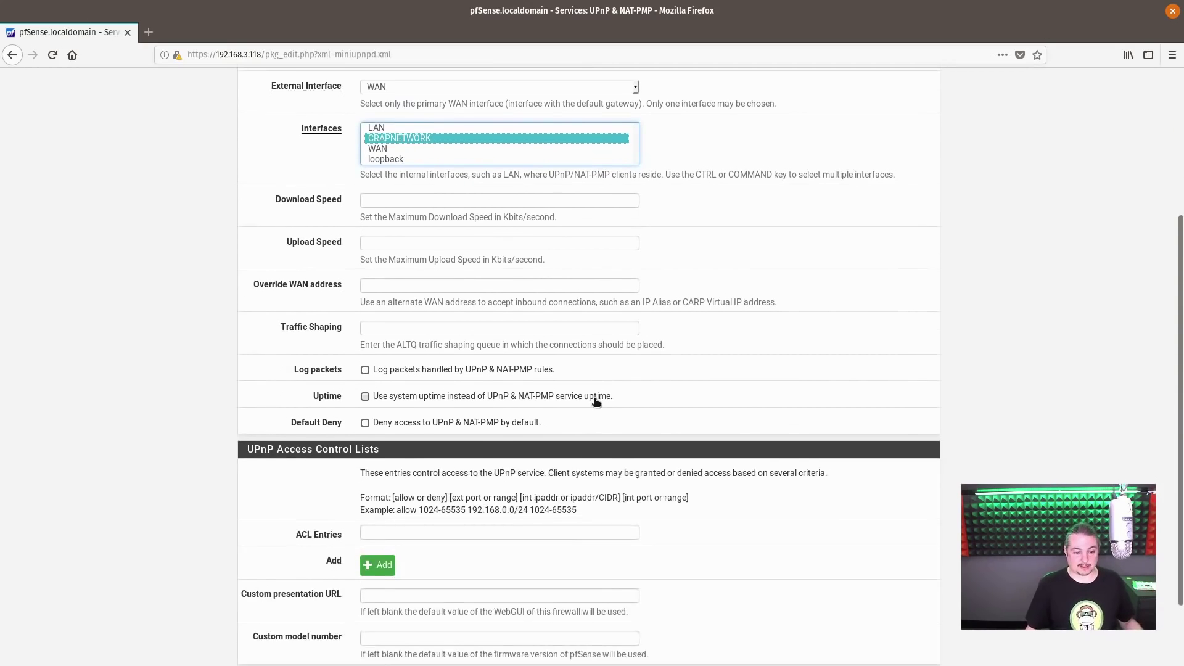
left_click(377, 604)
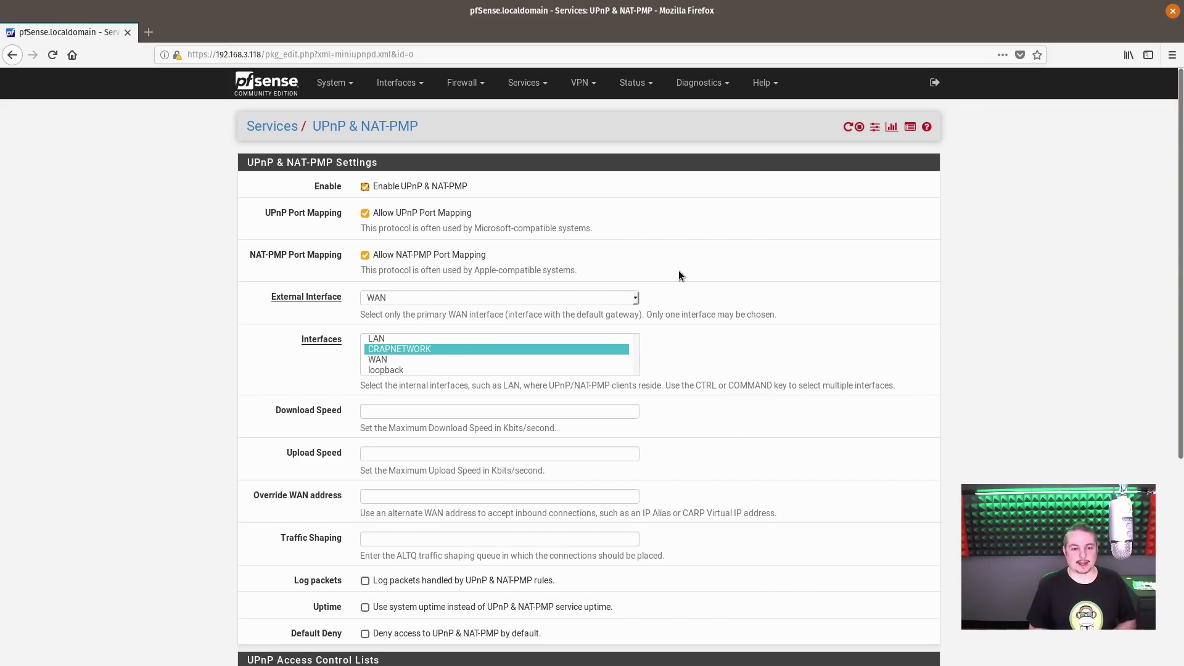
- Confirm CRAPNETWORK is the internal interface, save again, and return to the dashboard
left_click(447, 349)
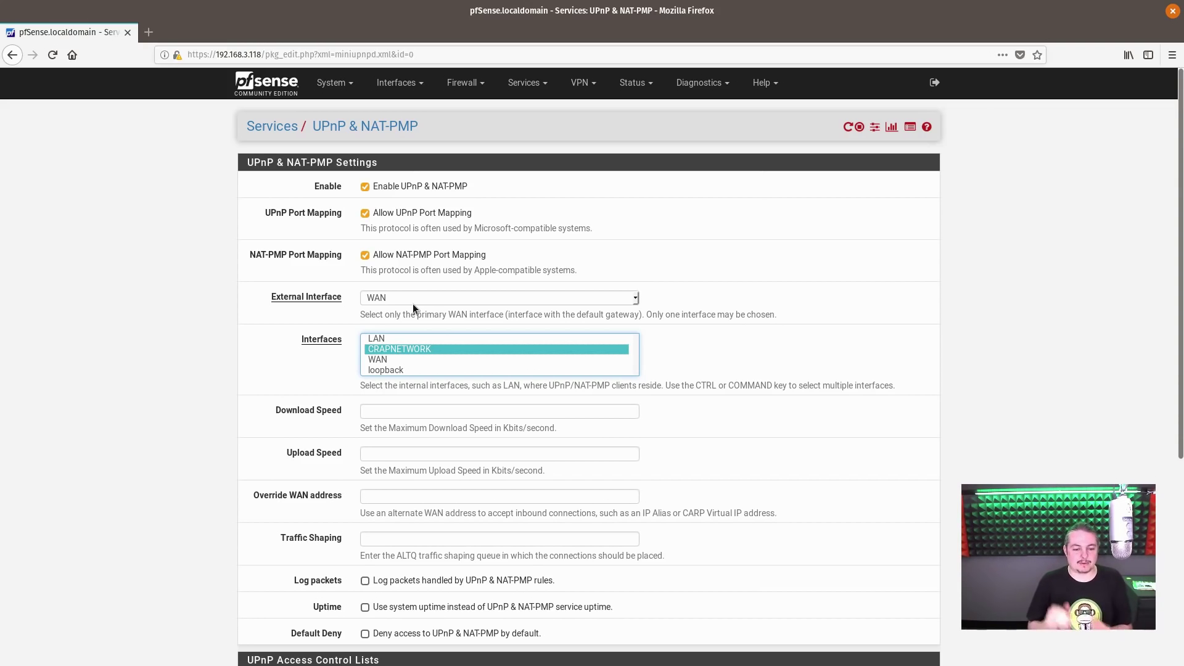
scroll(471, 462, "down", 5)
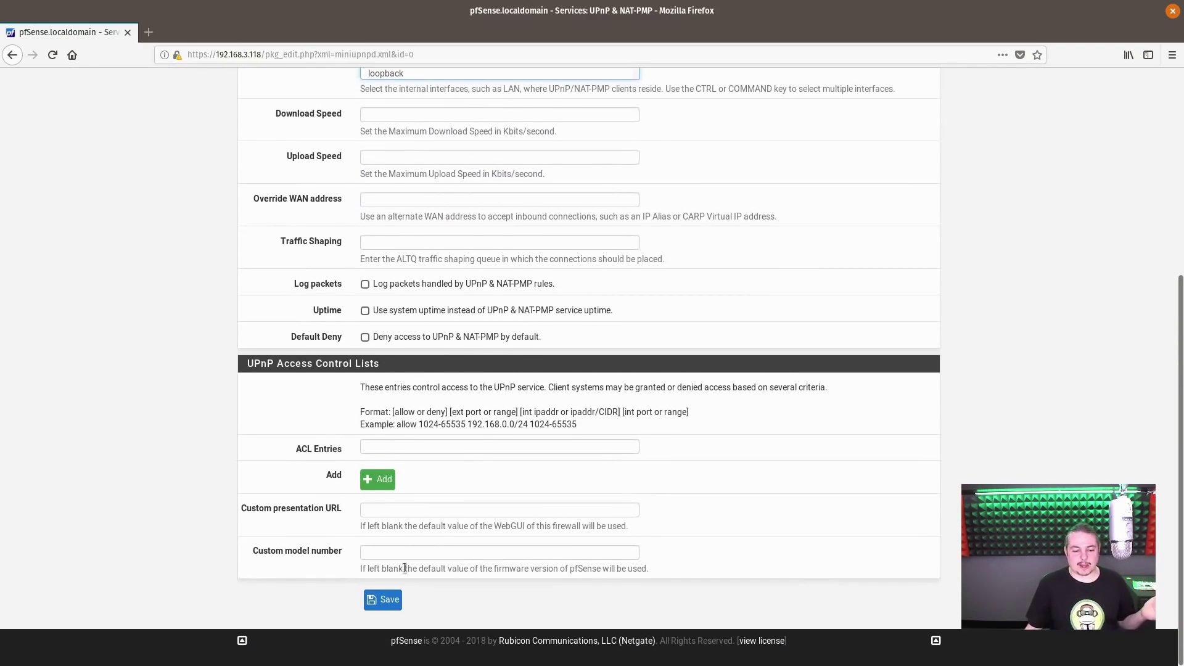
left_click(385, 598)
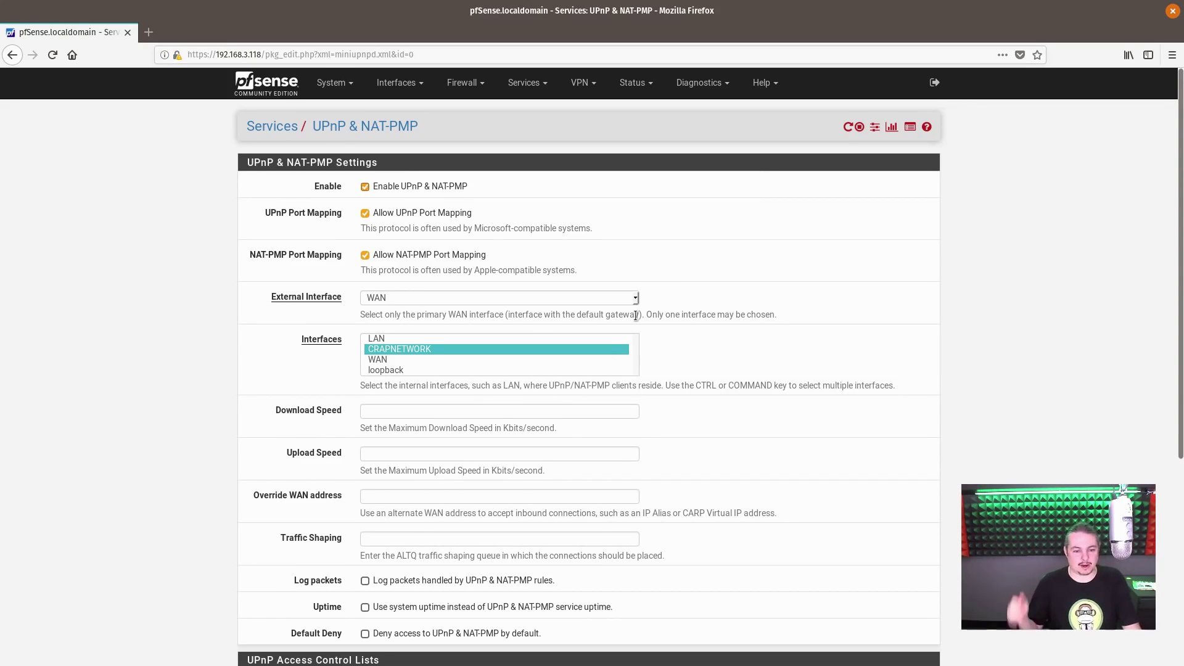
left_click(301, 85)
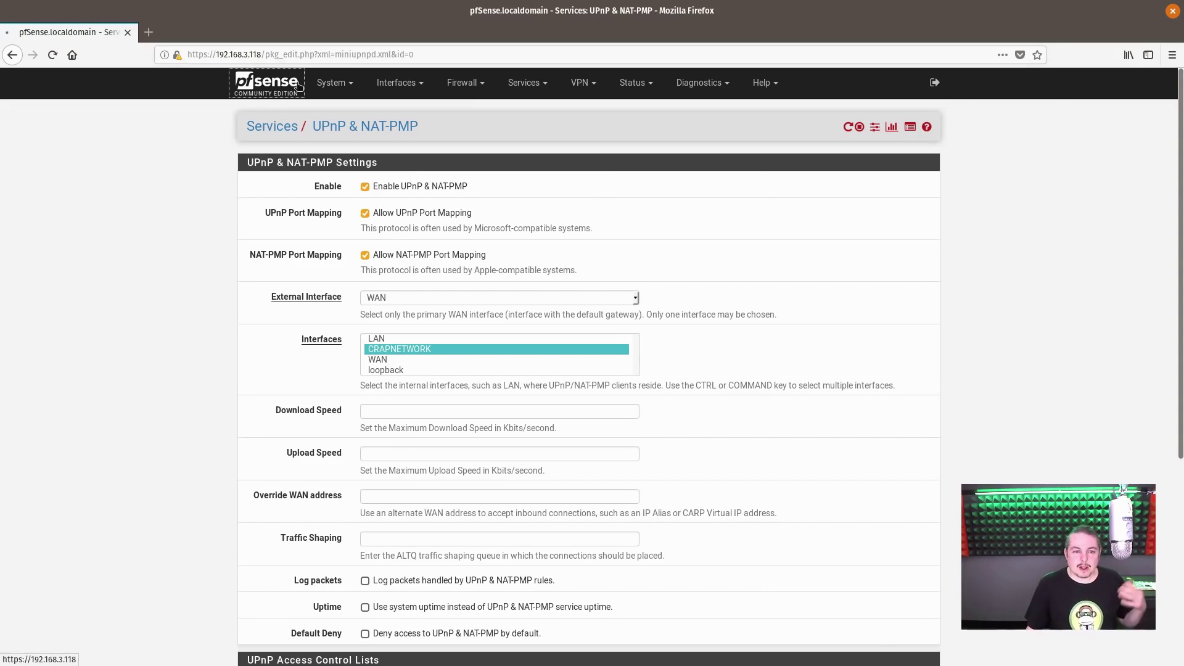
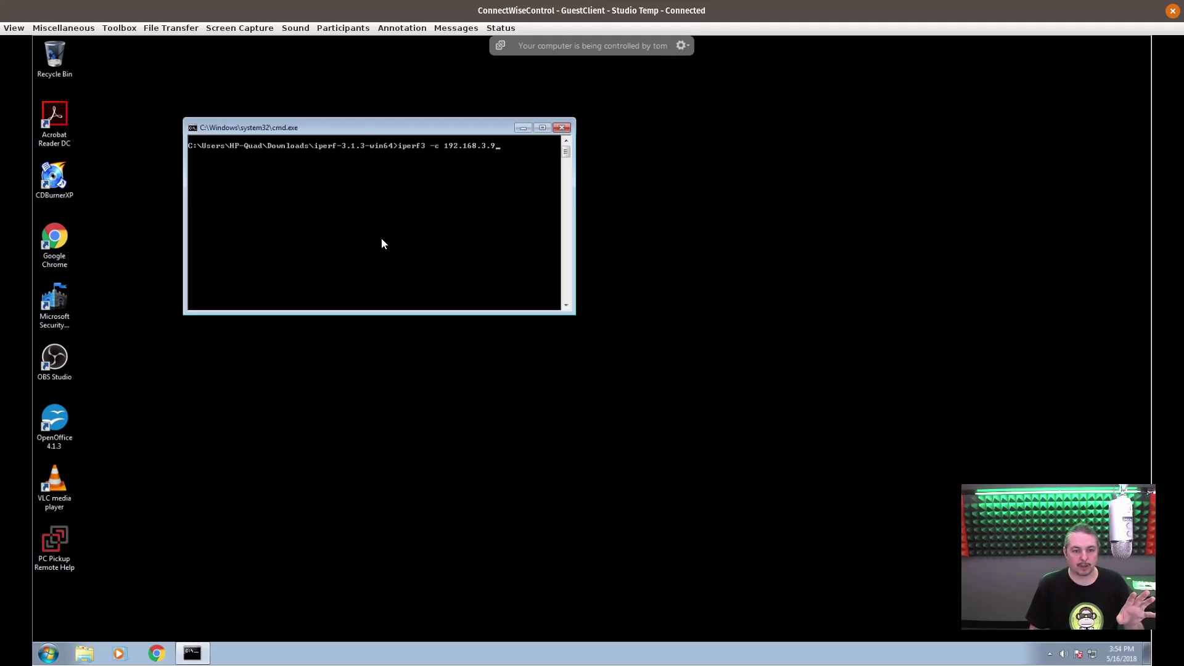
- Run iperf3 -c 192.168.3.9 on the remote PC, getting about 948 Mbits/sec with no limit
key("Return")
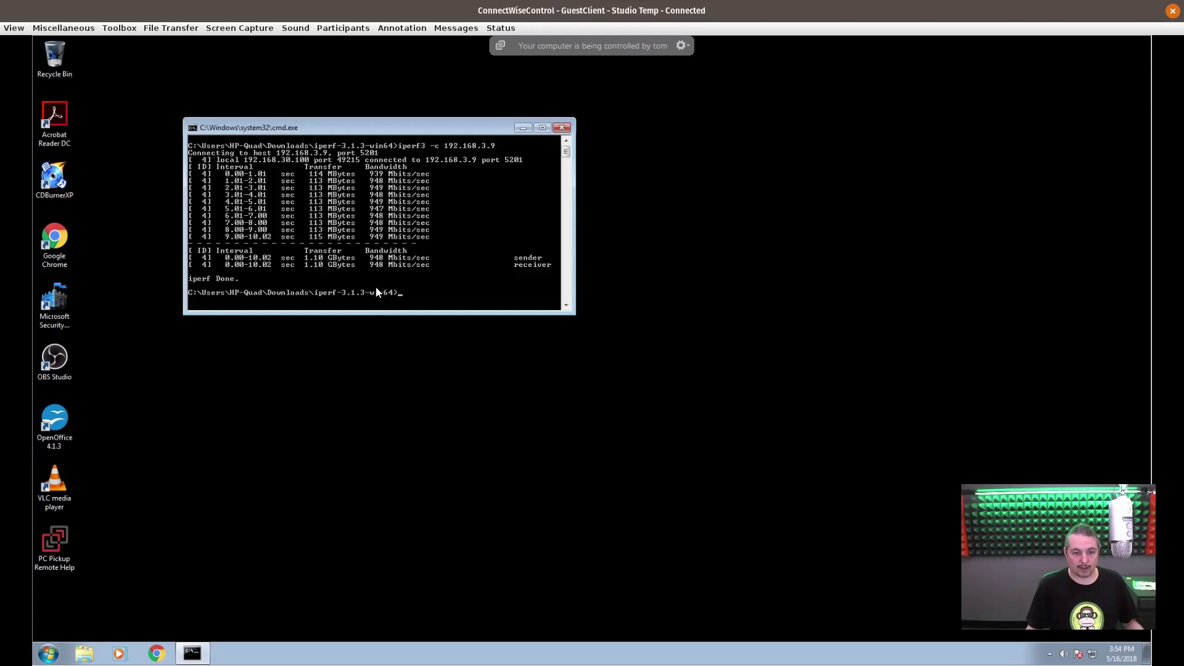
key("super+Down")
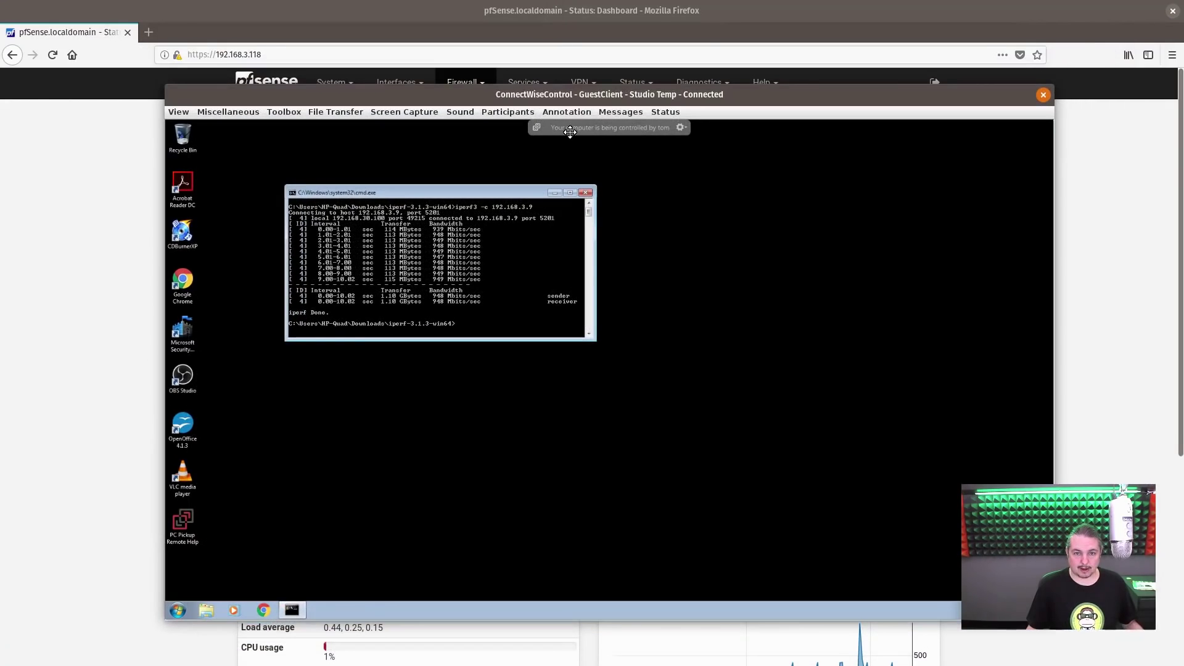
- Go to Firewall > Traffic Shaper > Limiters and start a new limiter
key("super+h")
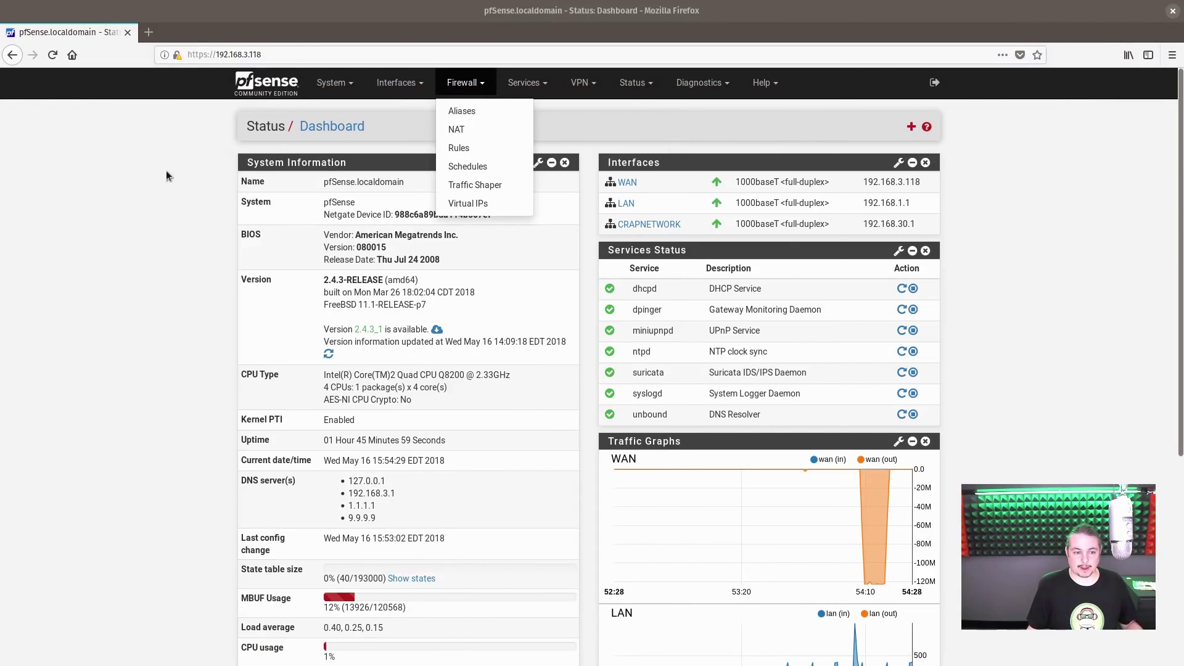
left_click(480, 192)
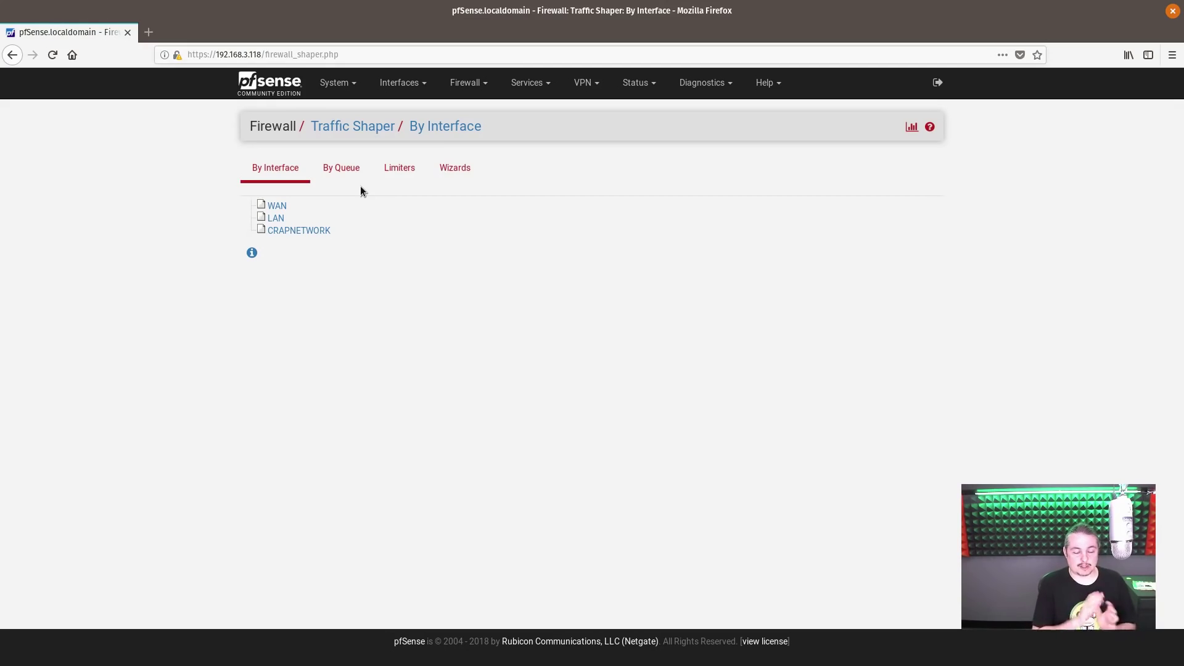
left_click(405, 176)
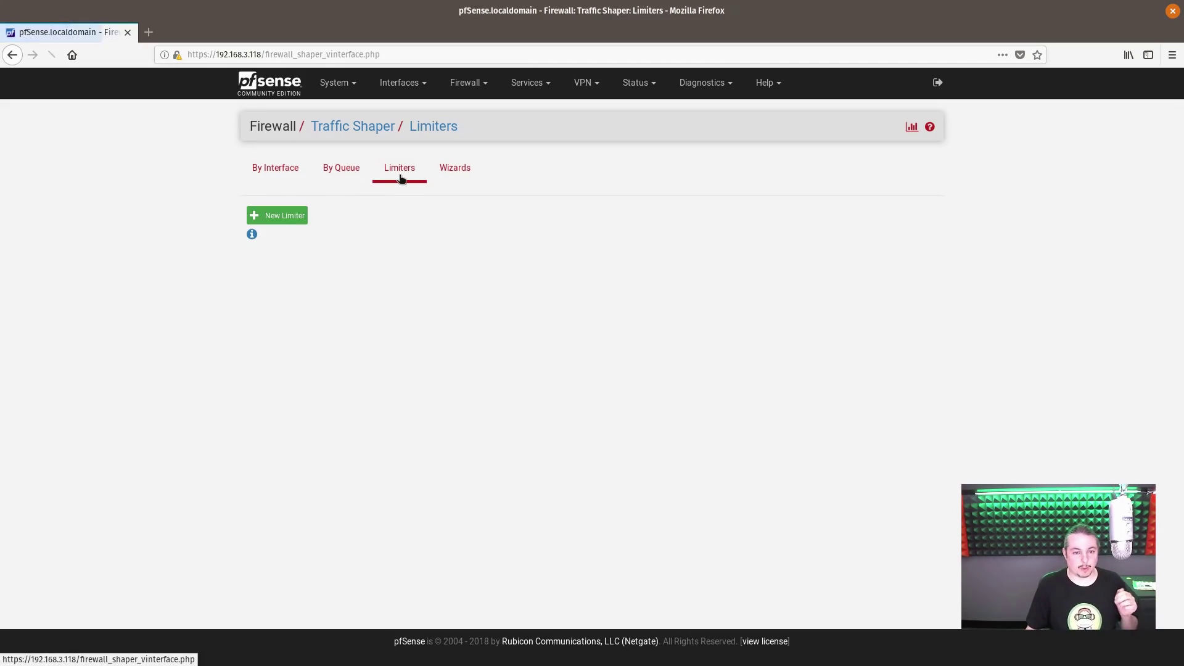
left_click(288, 217)
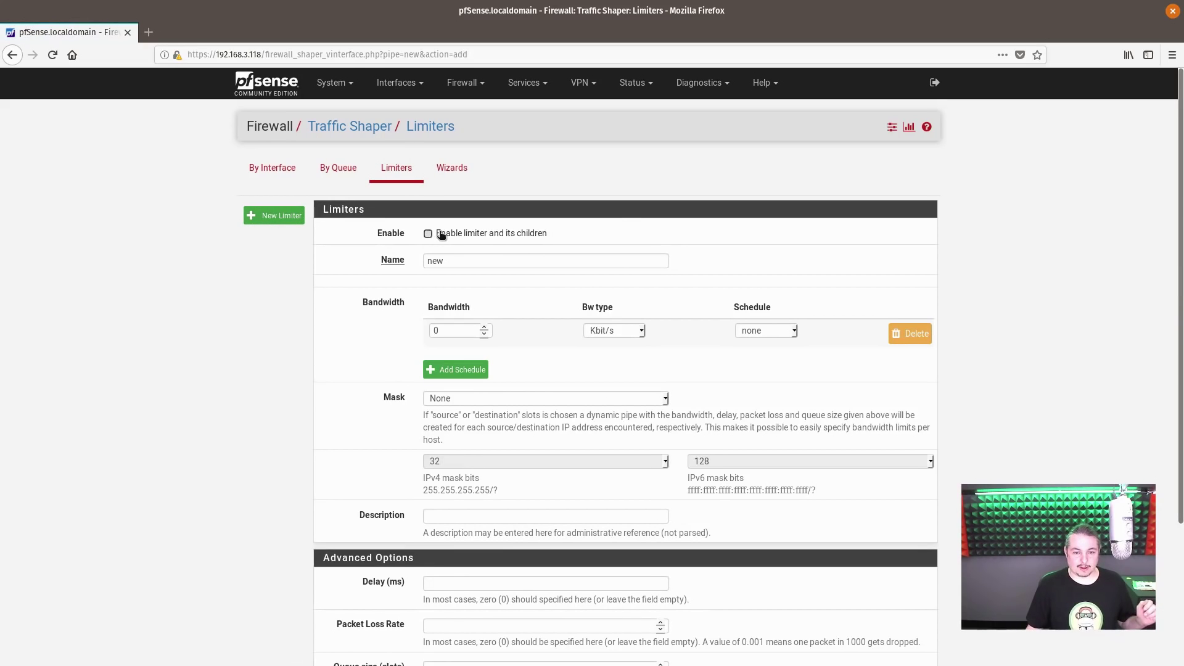
- Name the limiter Limit_In with 5 Mbit/s bandwidth and save it
key("Tab")
type("Lim")
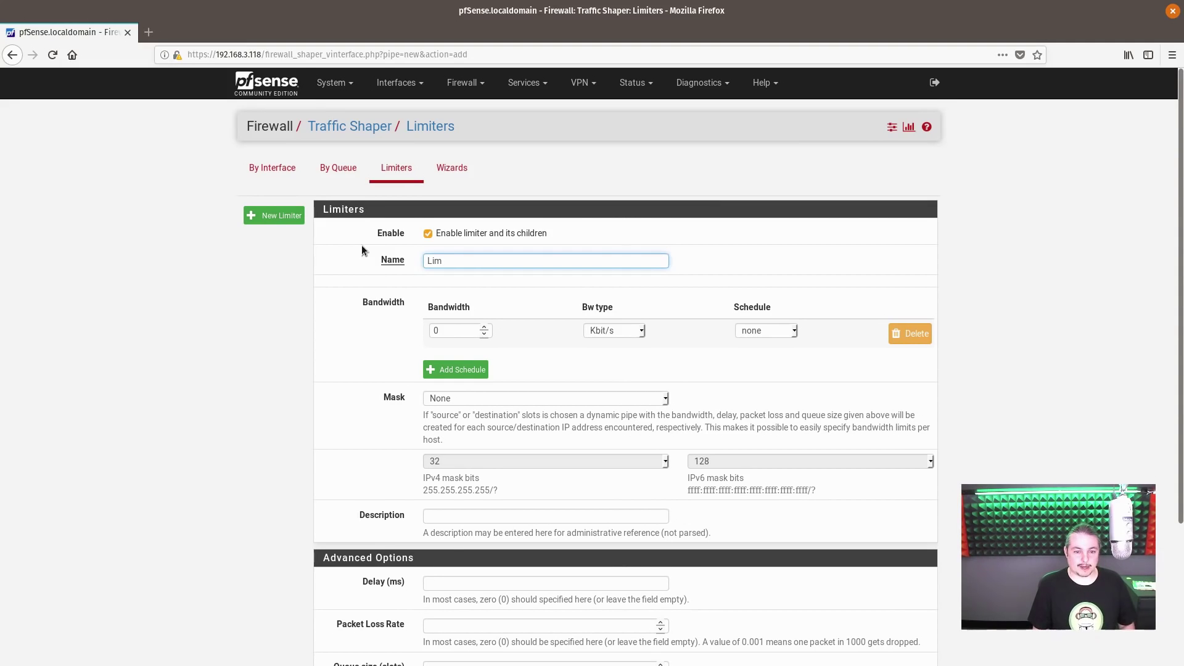
type("ini")
key("ctrl+a")
type("Limit_In")
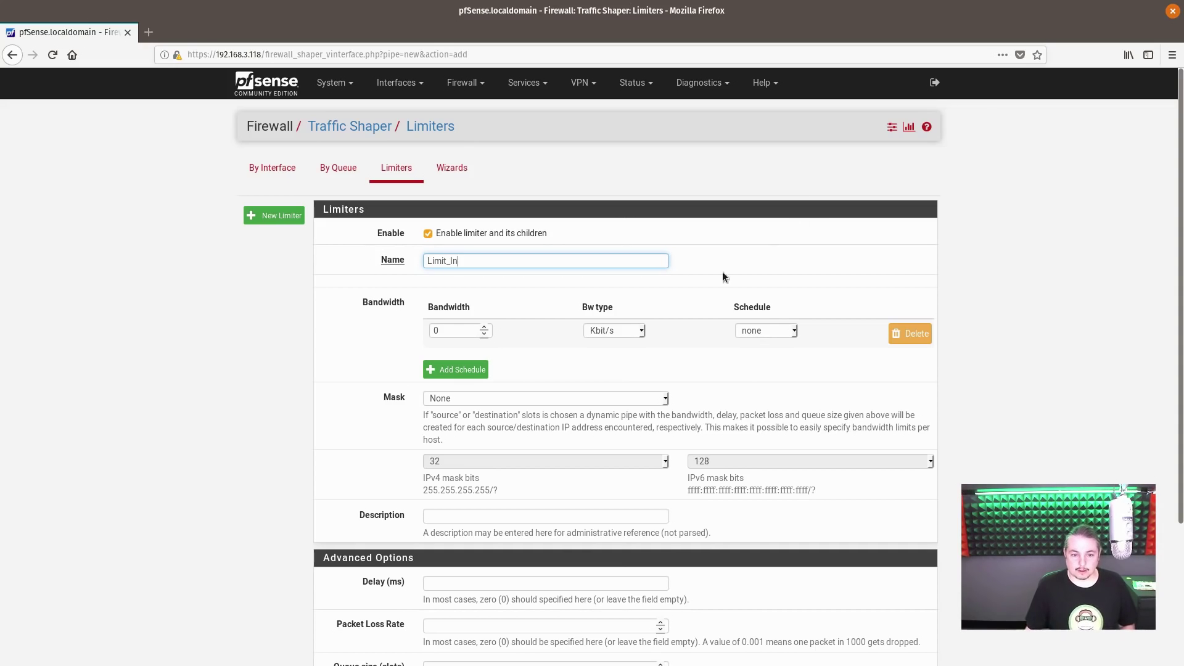
double_click(467, 332)
type("5")
left_click(638, 332)
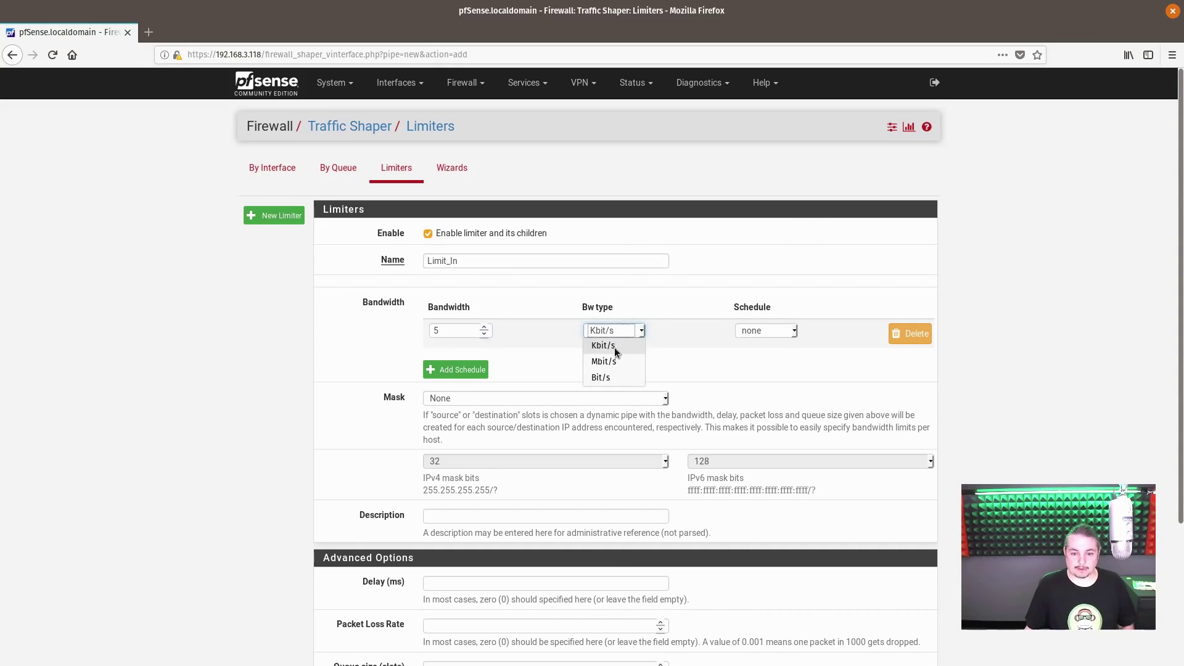
scroll(624, 362, "down", 5)
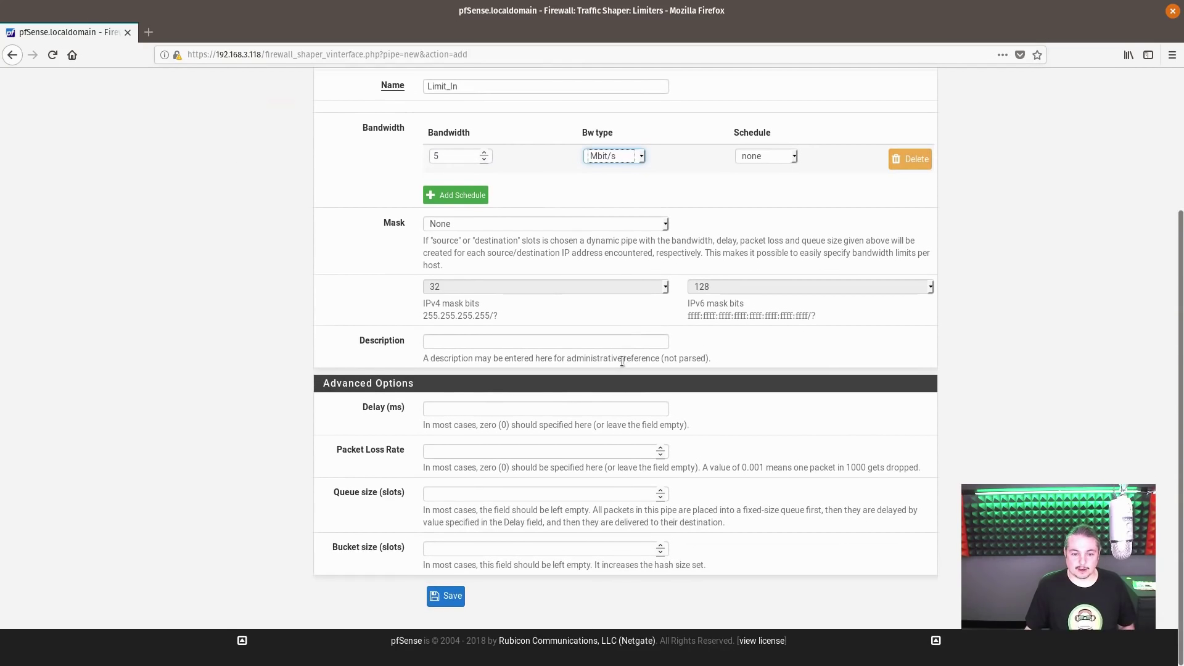
scroll(521, 286, "up", 5)
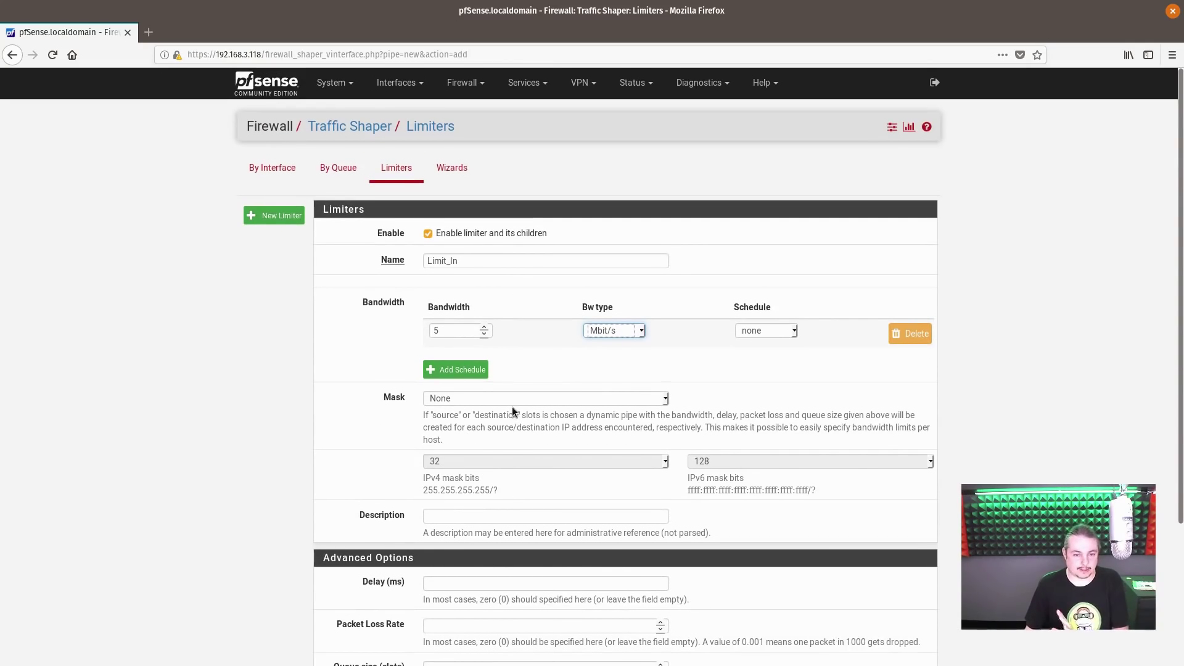
left_click(490, 261)
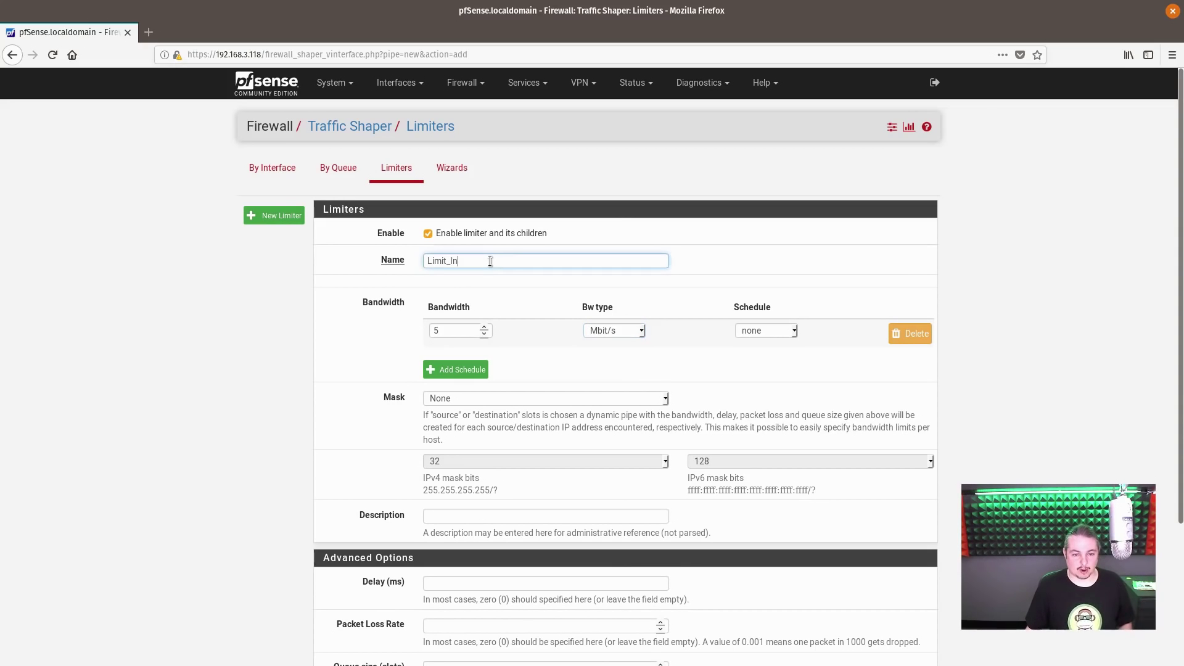
scroll(367, 444, "down", 5)
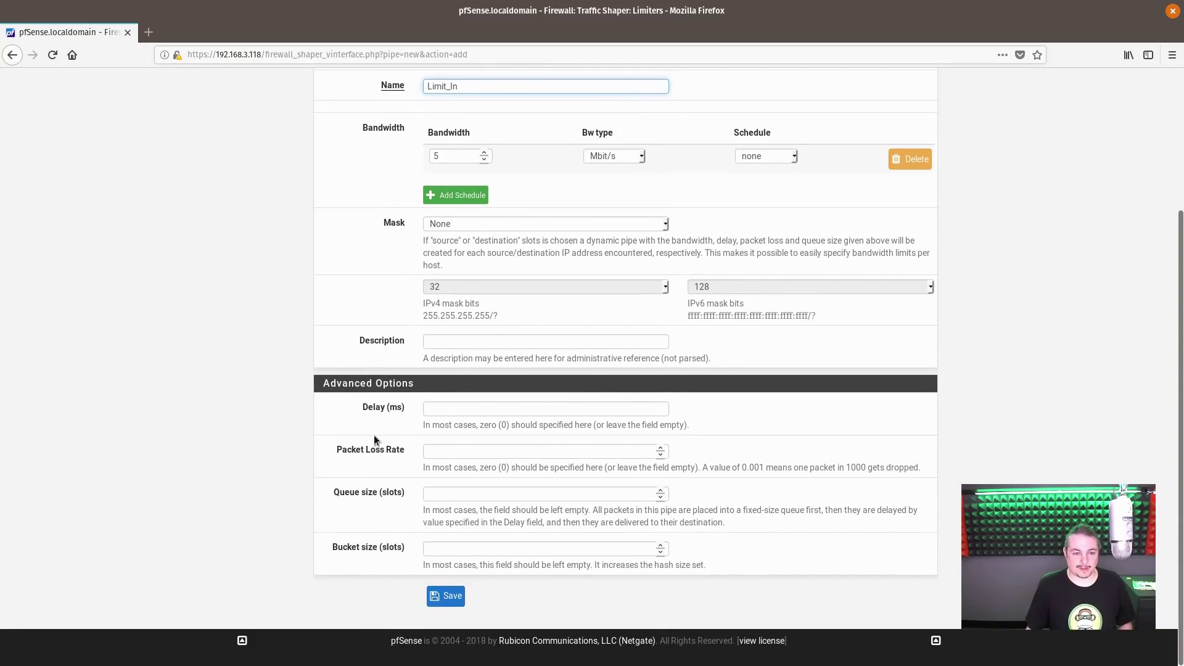
left_click(451, 596)
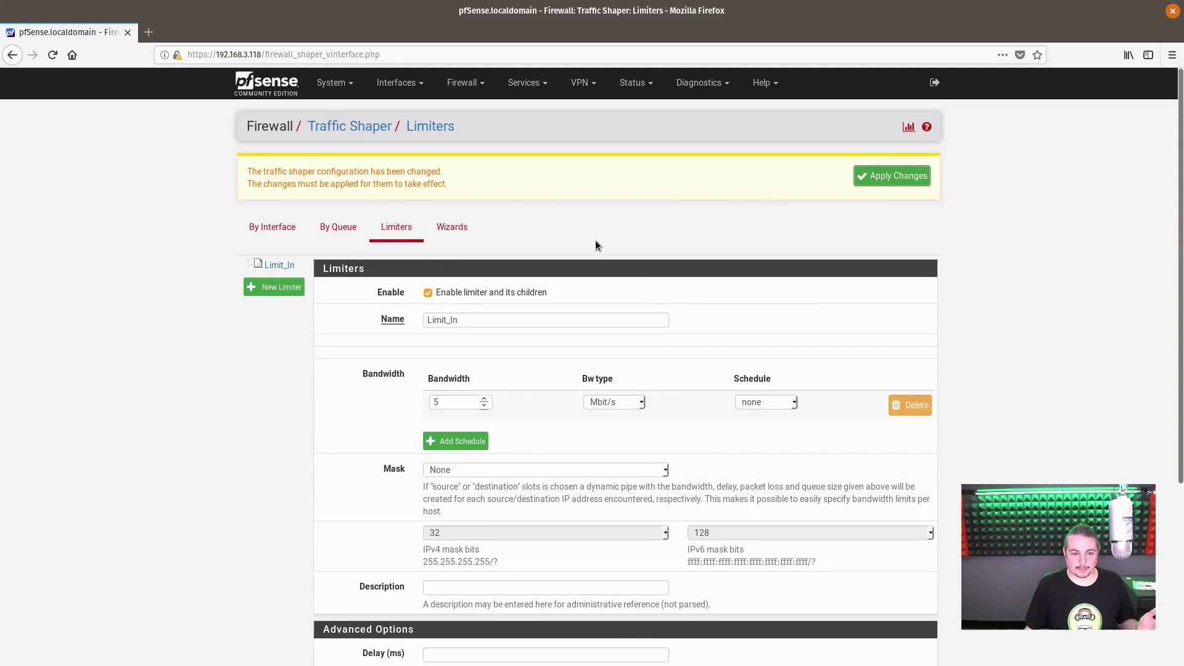
- Create a second enabled limiter named Limit_Out with 5 Mbit/s bandwidth
left_click(275, 289)
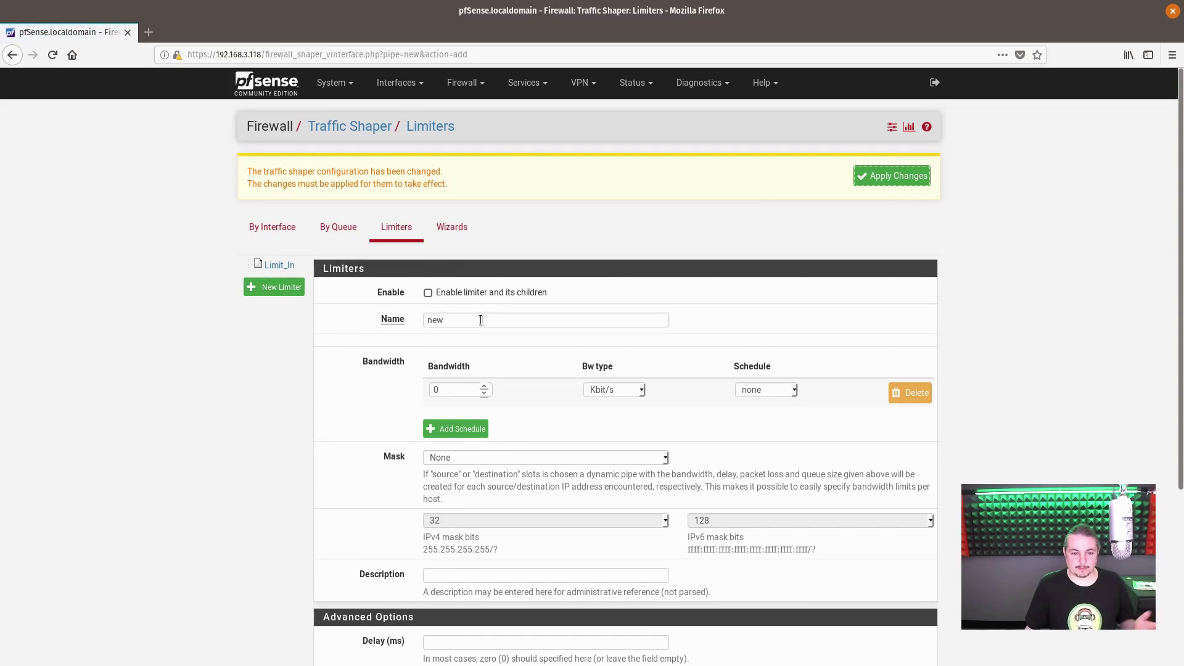
left_click(473, 295)
double_click(481, 319)
type("Limit")
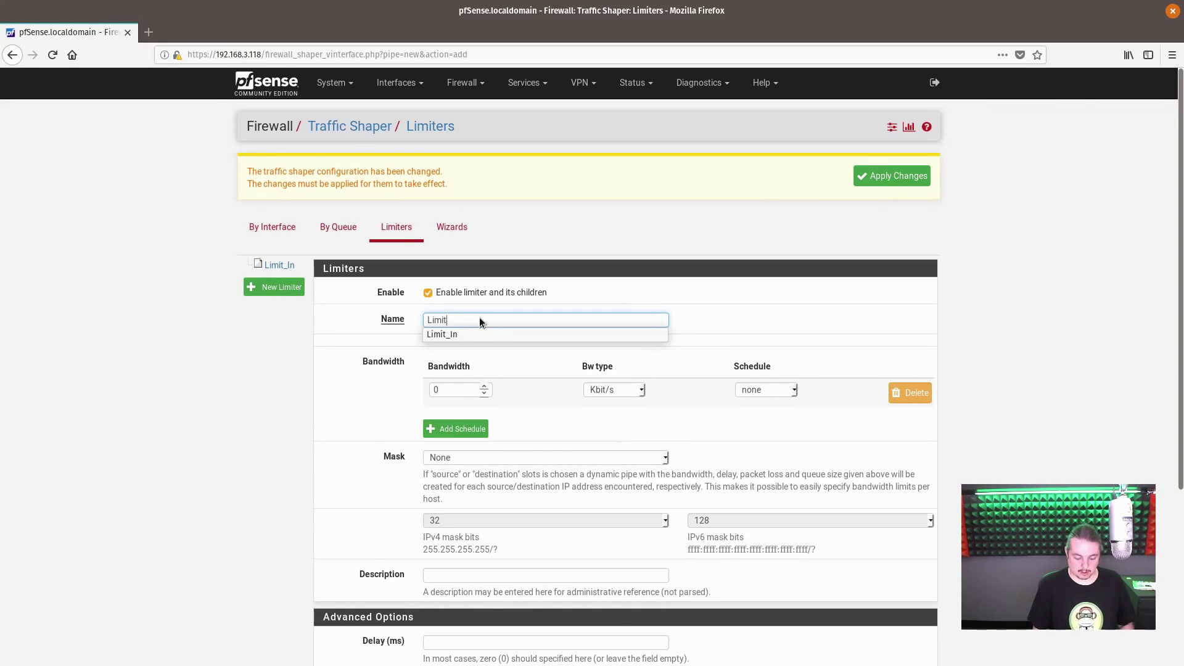
type("_Oou")
key("BackSpace")
key("BackSpace")
type("ut")
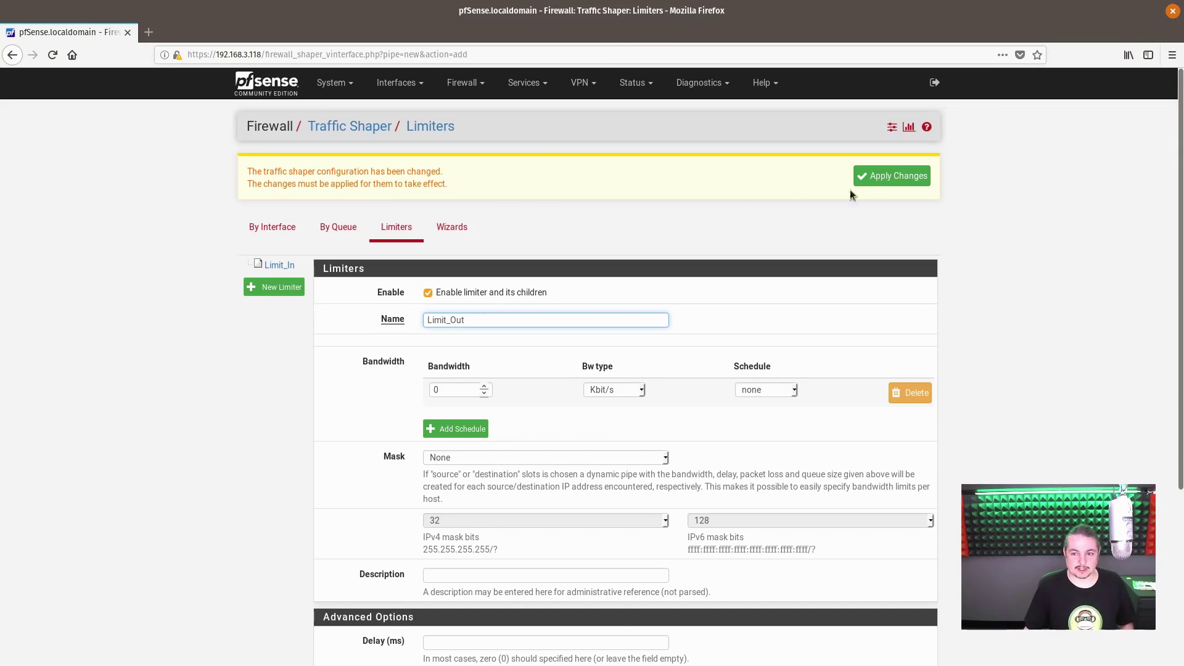
key("Tab")
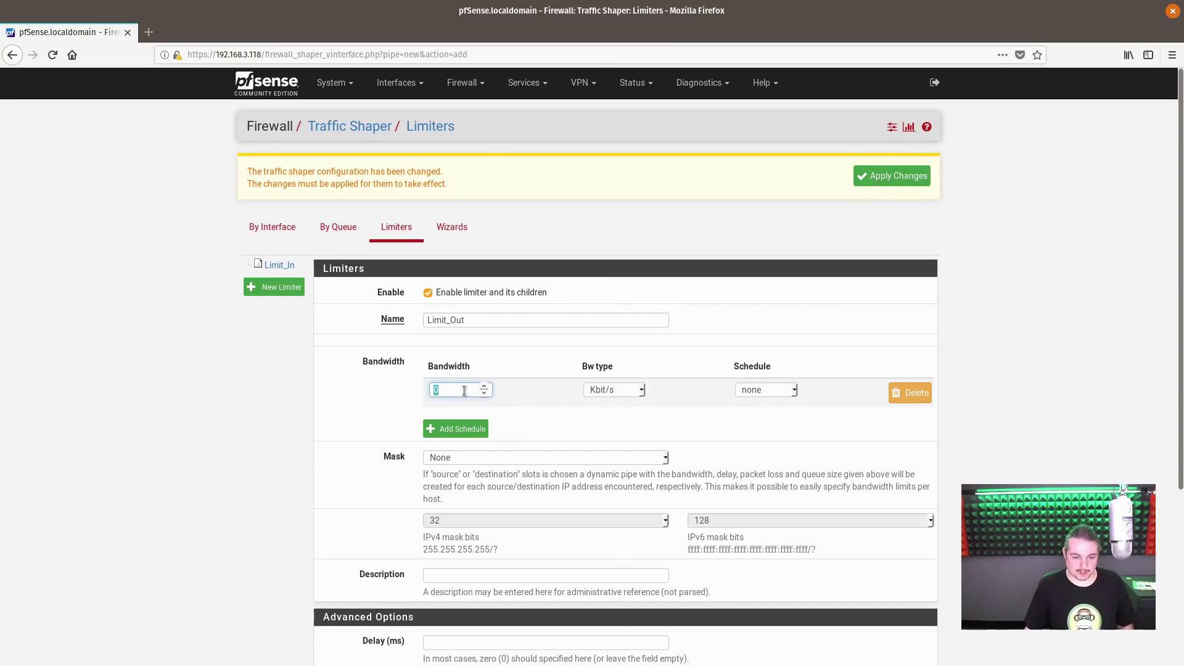
type("5")
left_click(632, 393)
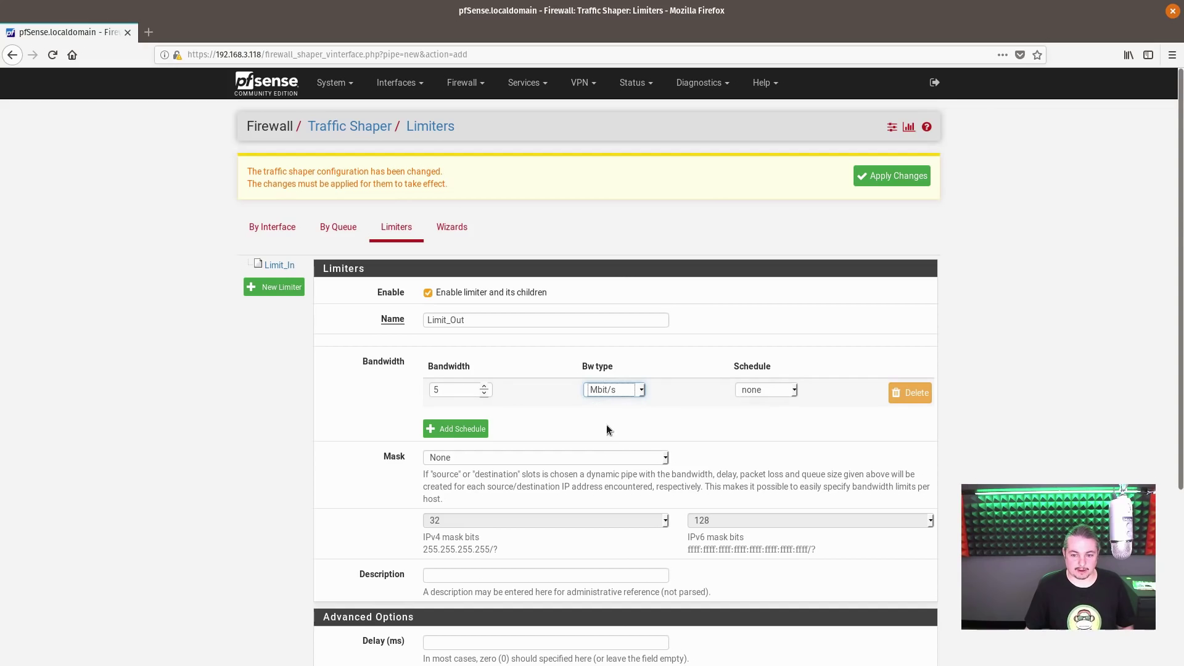
scroll(593, 410, "down", 3)
scroll(651, 406, "up", 3)
- Leave Limit_Out without a schedule, save it, apply the shaper changes, and go to Firewall > Rules
left_click(777, 367)
left_click(794, 366)
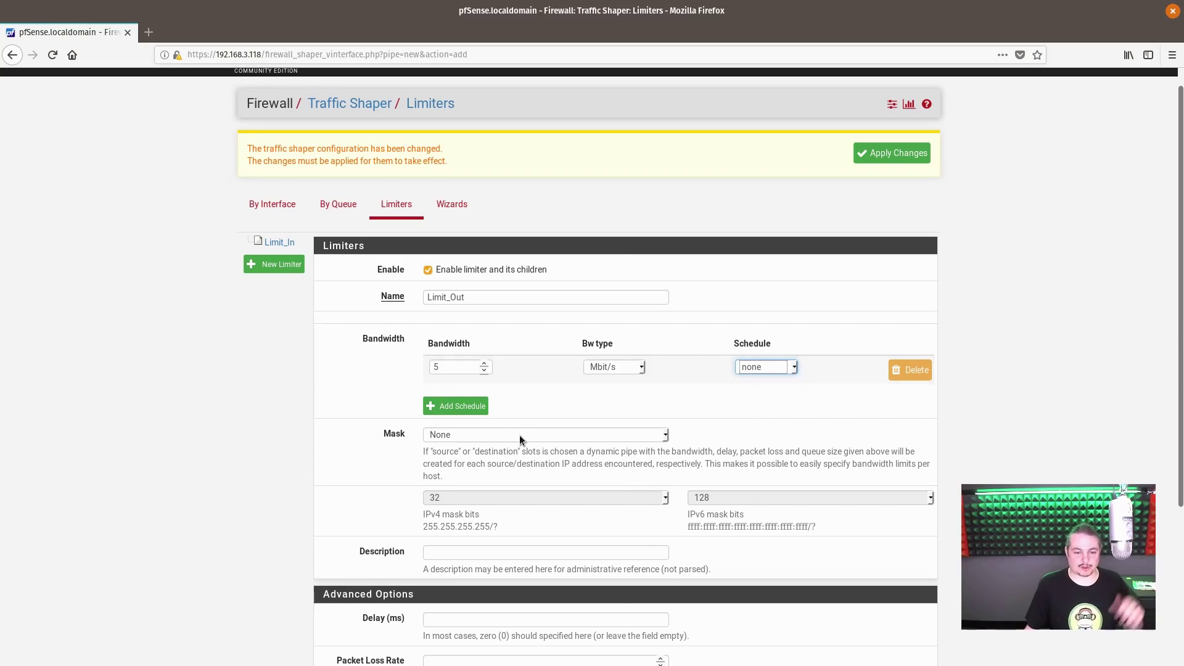
scroll(520, 434, "down", 3)
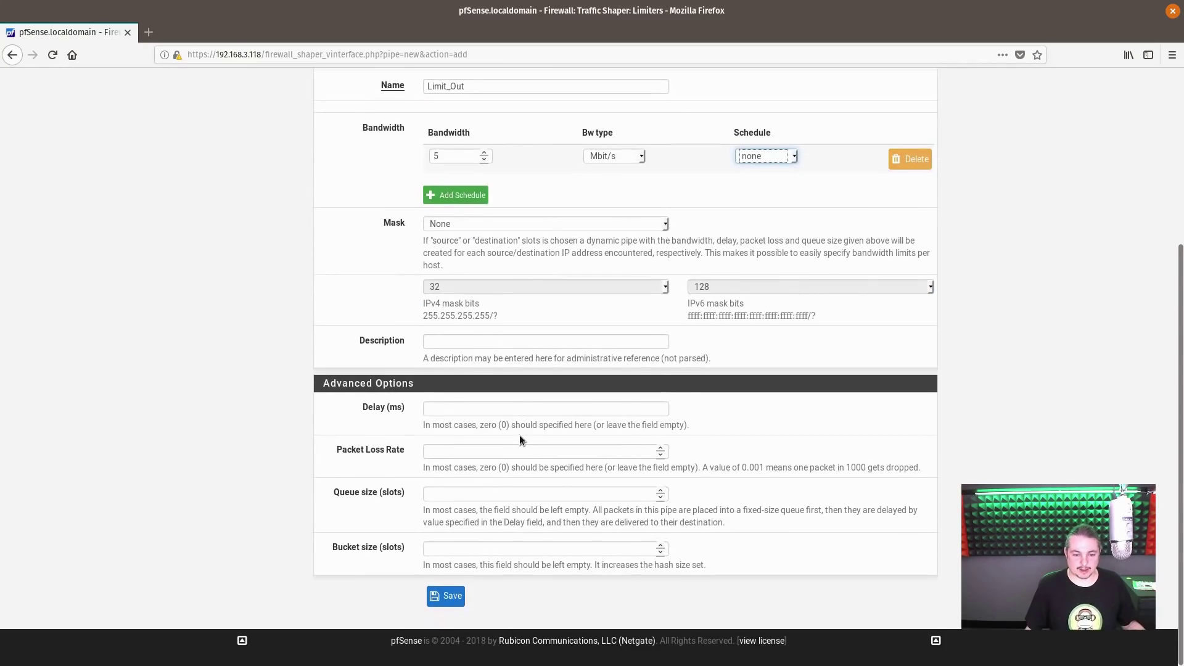
scroll(519, 435, "up", 3)
scroll(498, 474, "down", 3)
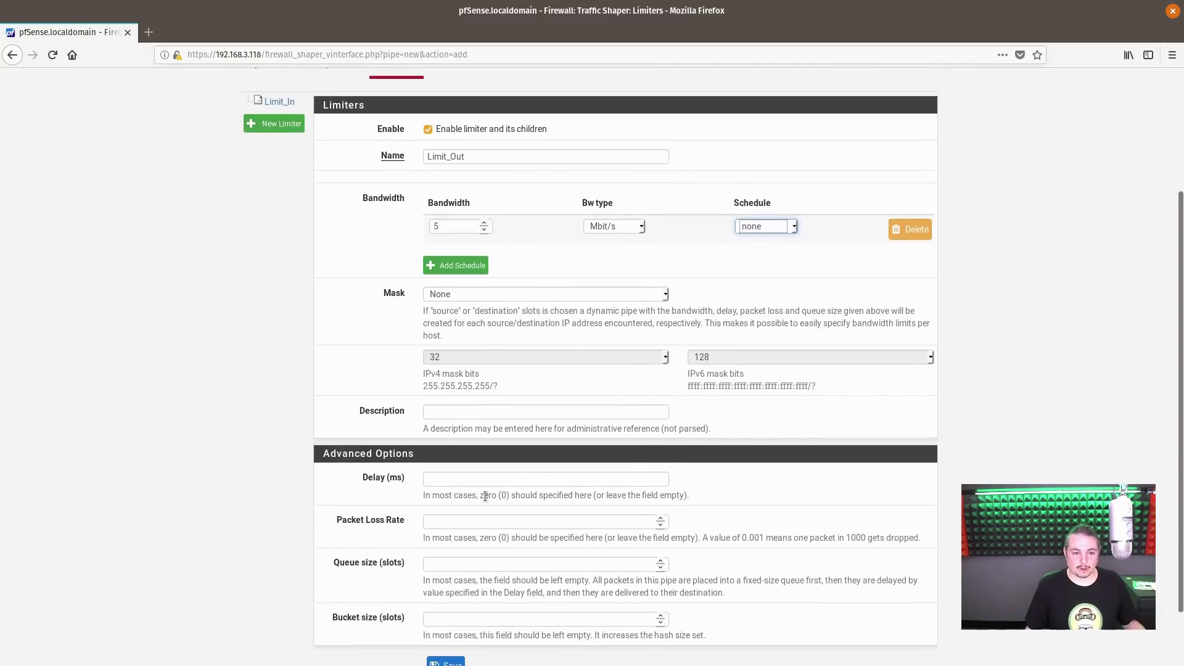
left_click(445, 595)
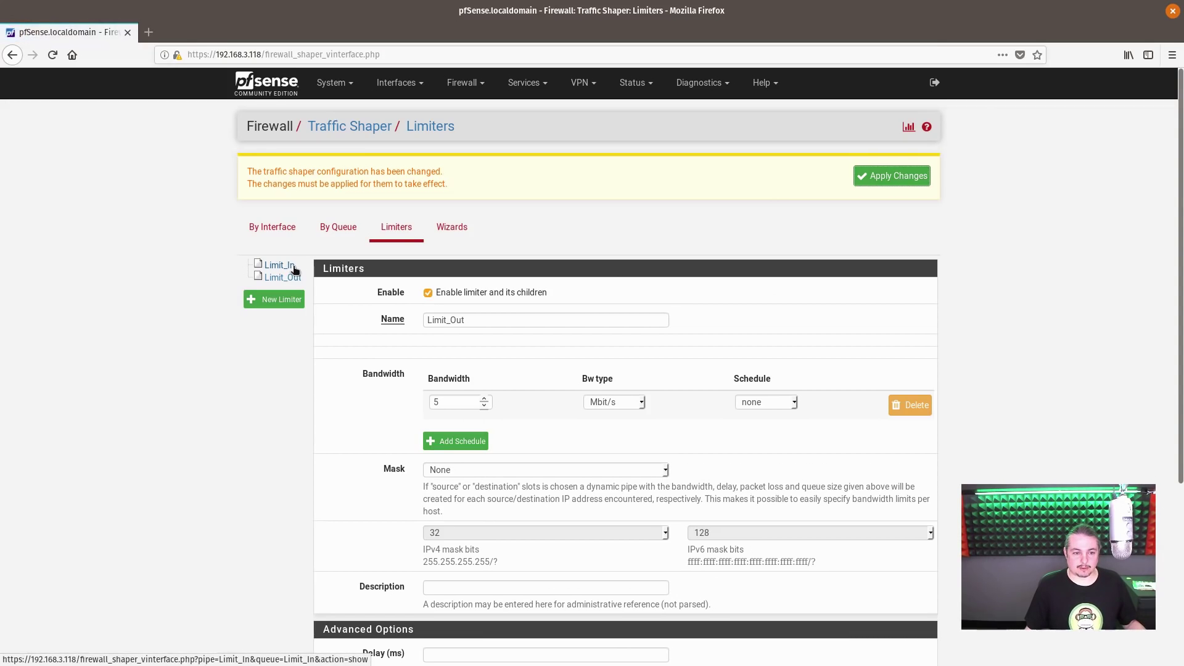
left_click(893, 177)
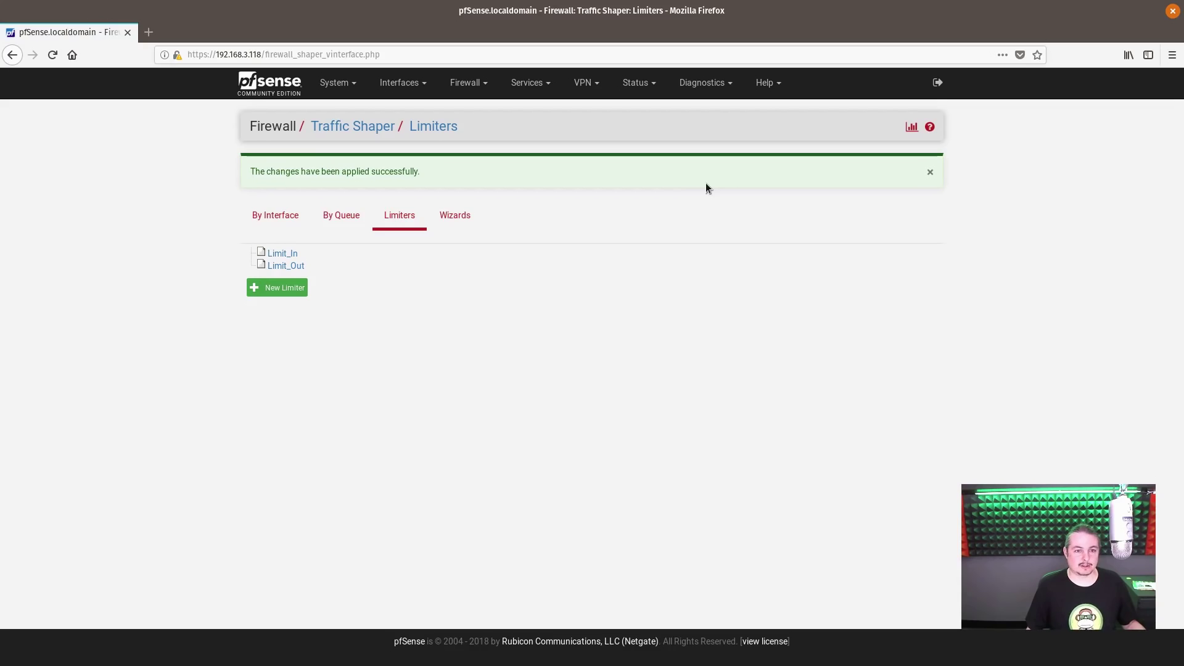
left_click(467, 82)
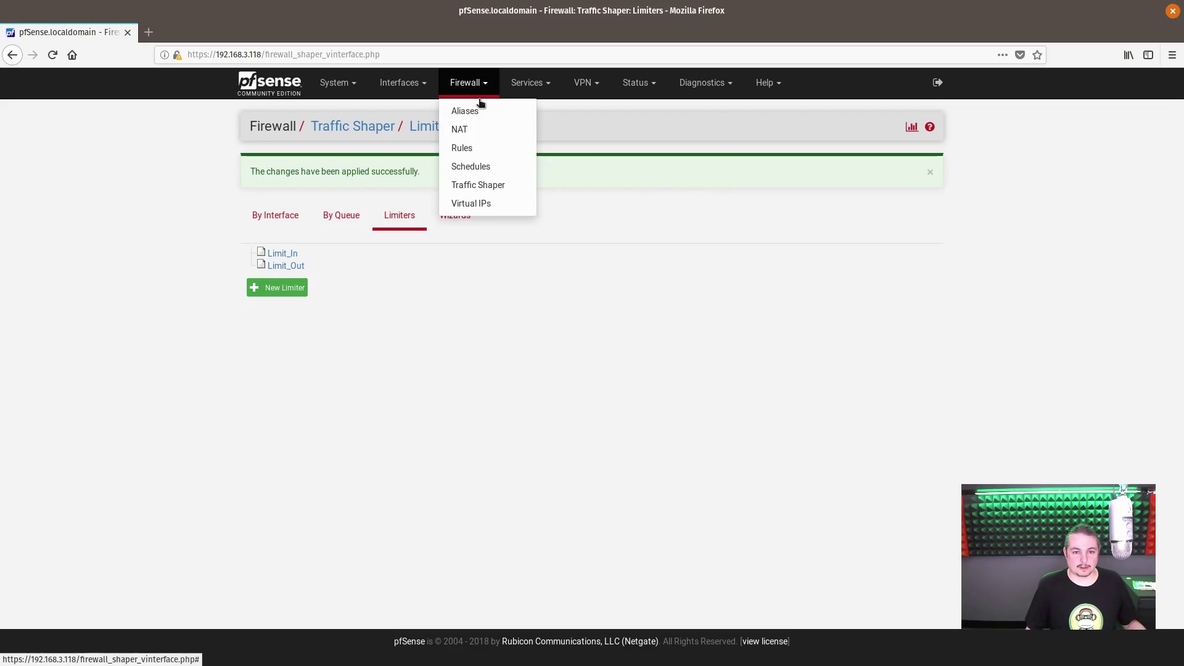
left_click(472, 148)
- Open the CRAPNETWORK 'Anywhere BUT LAN' rule for editing
left_click(425, 171)
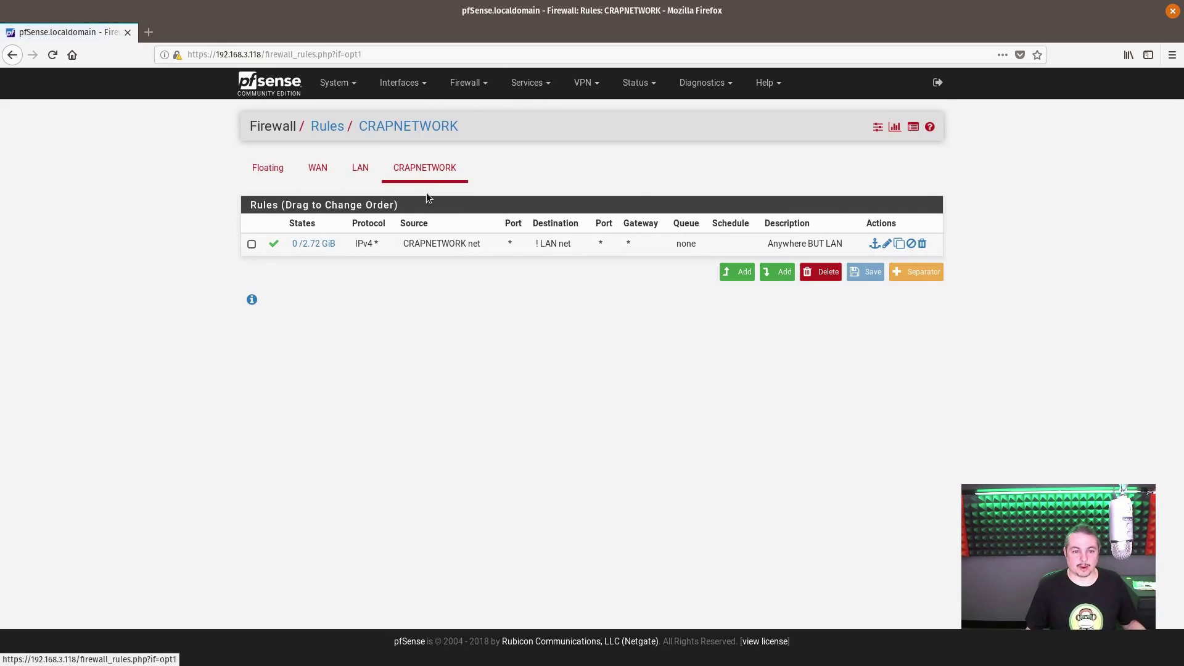
left_click(887, 246)
key("alt+Left")
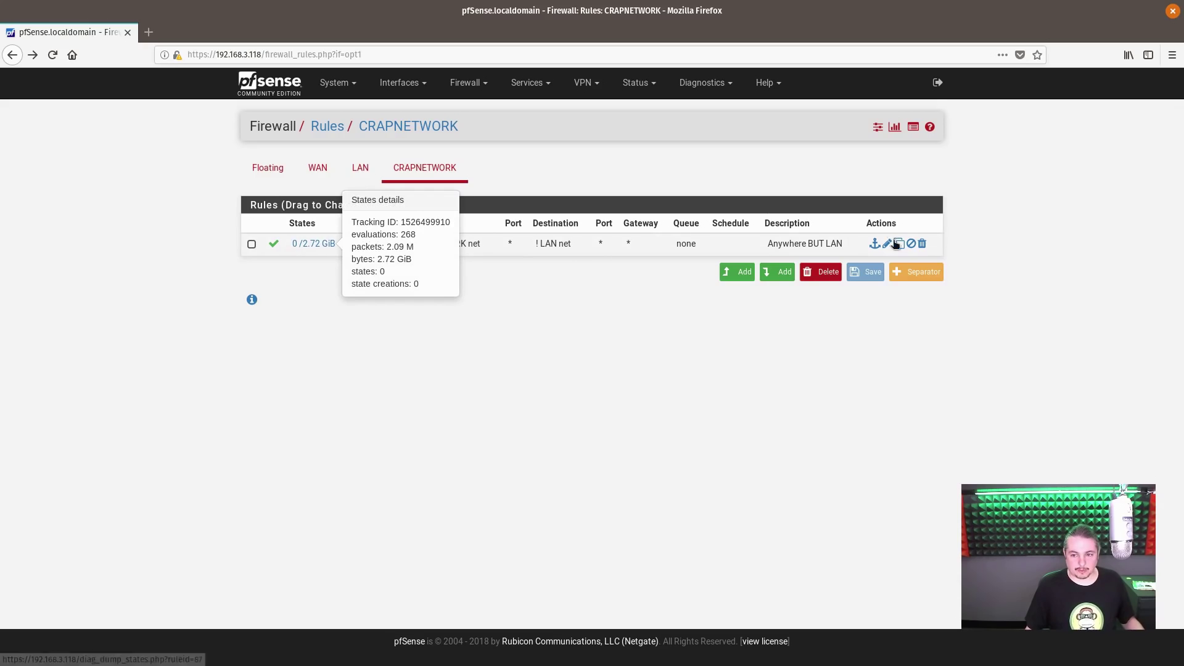
left_click(887, 245)
scroll(471, 379, "down", 3)
- In the rule's advanced options, set the In pipe to Limit_In and the Out pipe to Limit_Out
left_click(423, 469)
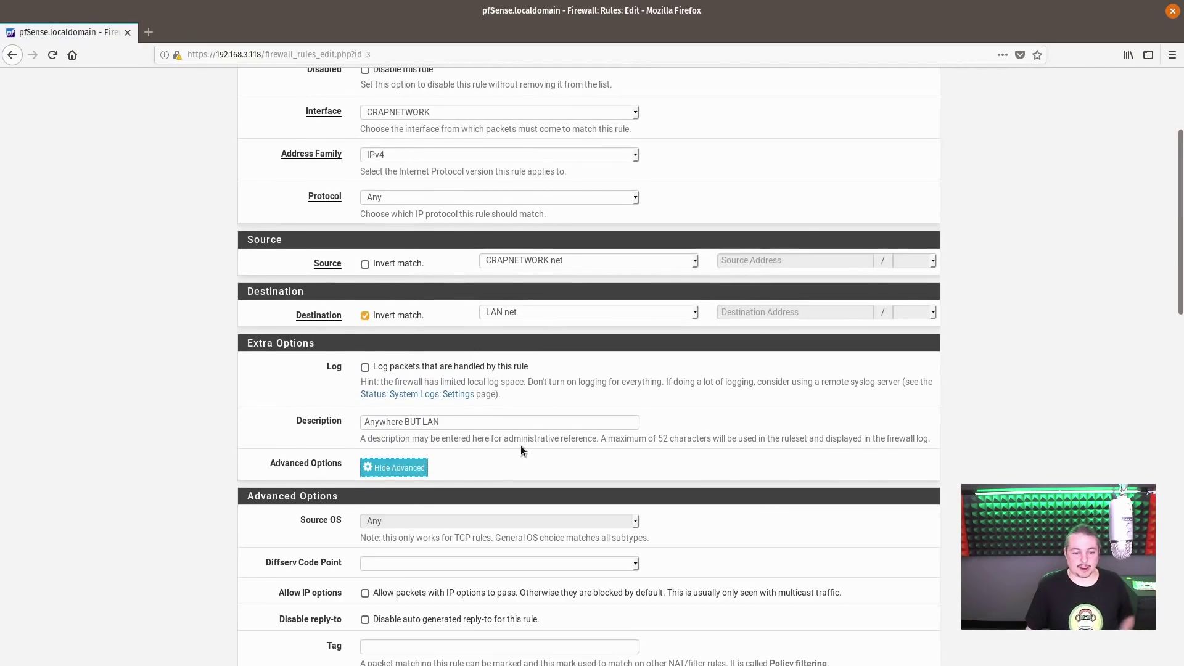
scroll(521, 444, "down", 10)
scroll(425, 362, "down", 5)
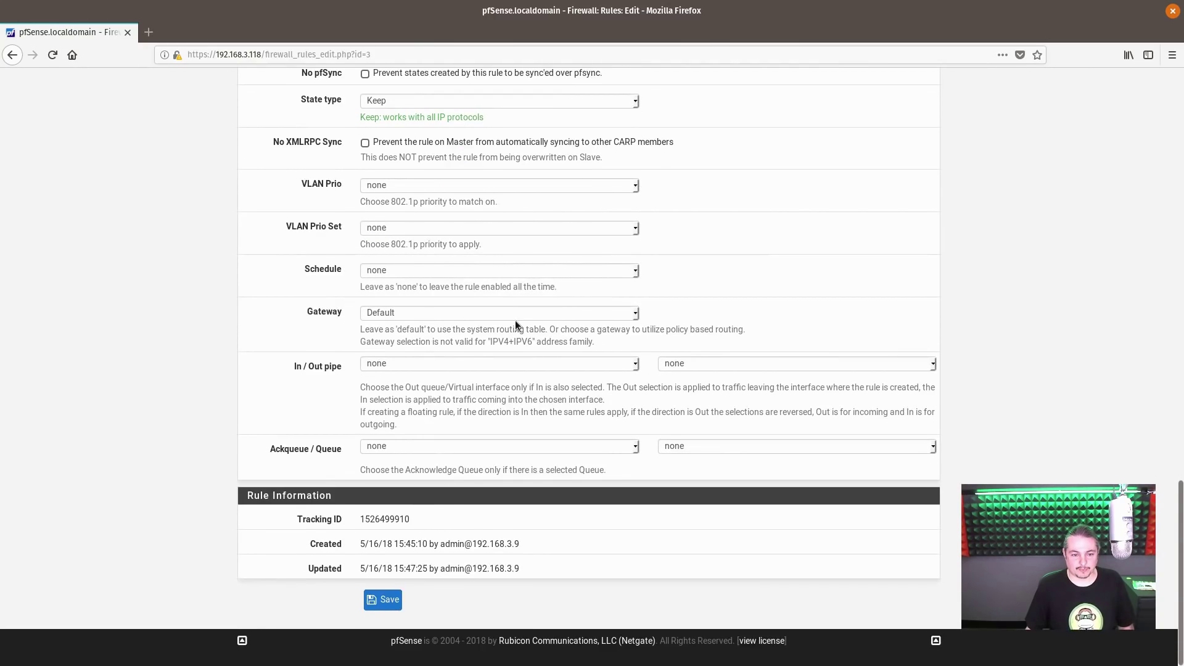
left_click(398, 364)
left_click(401, 392)
left_click(691, 363)
left_click(707, 410)
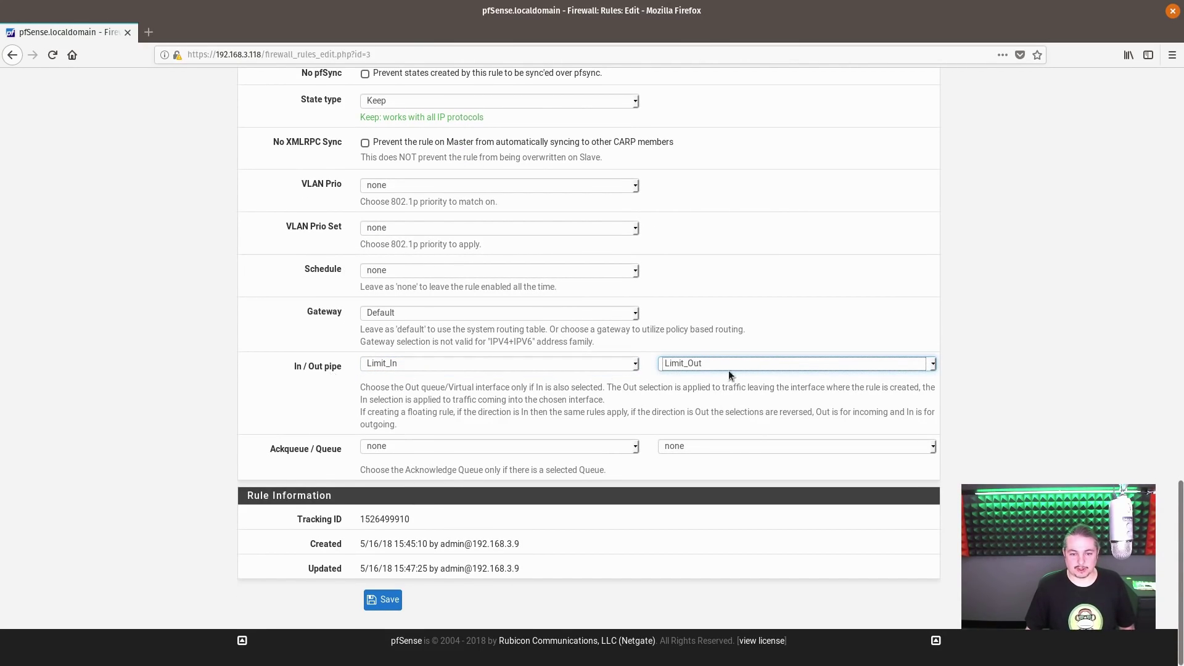
- Save the edited rule and apply the firewall changes
scroll(366, 353, "up", 2)
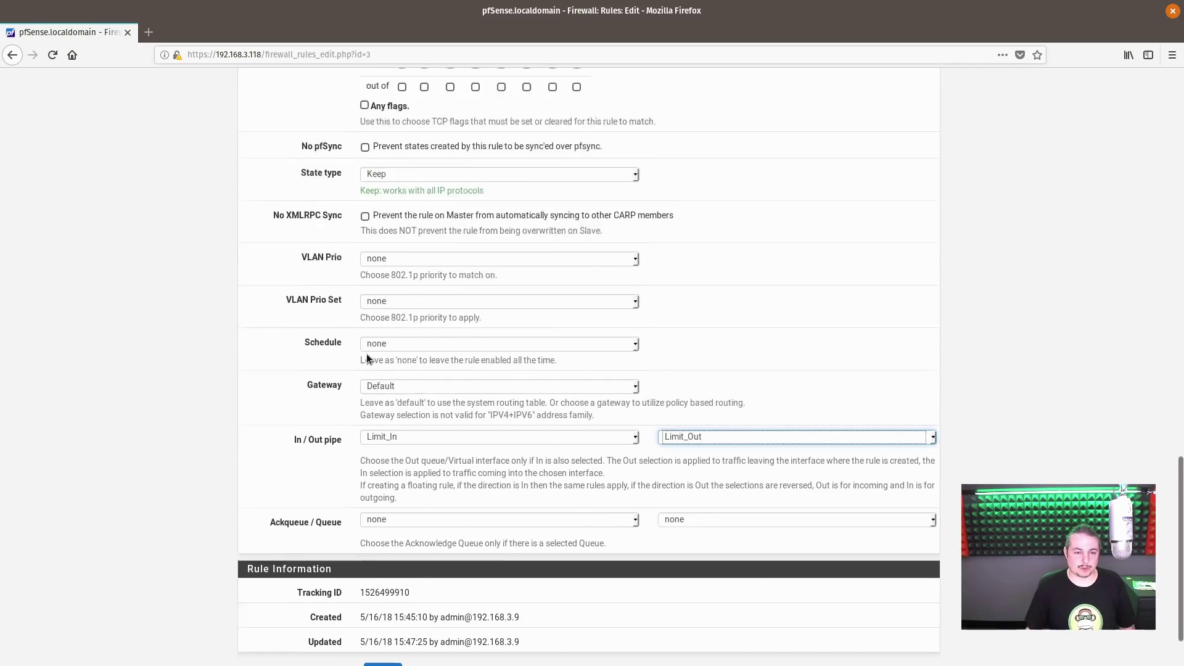
scroll(365, 355, "down", 2)
scroll(366, 354, "up", 4)
scroll(365, 354, "up", 8)
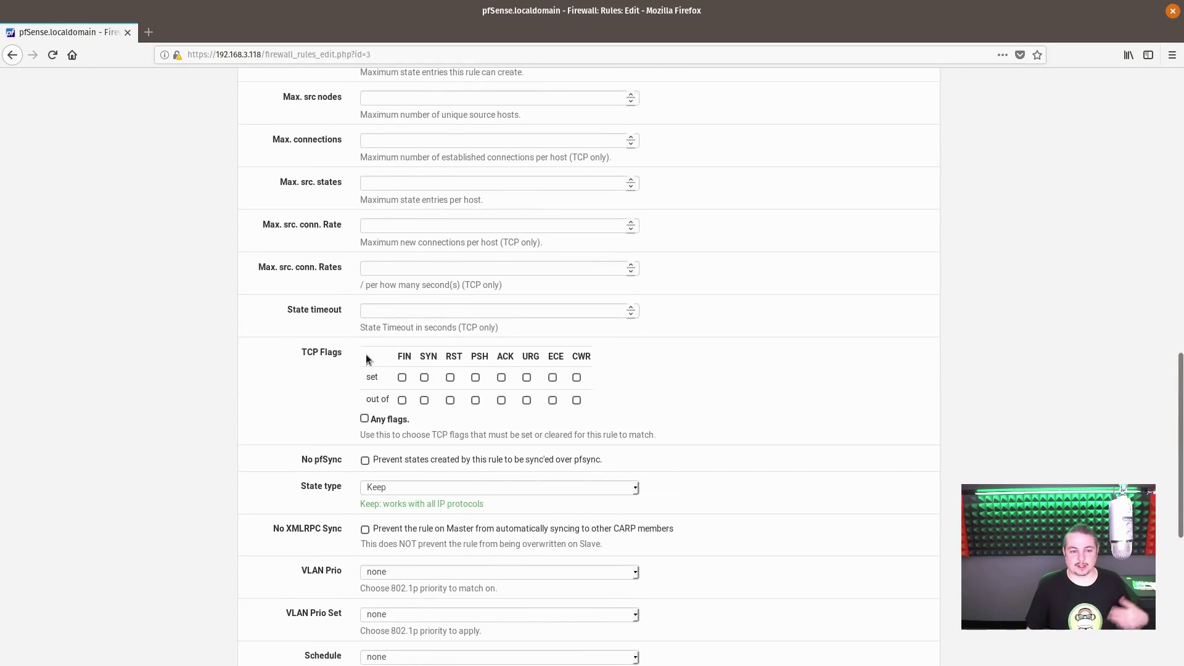
scroll(366, 370, "down", 14)
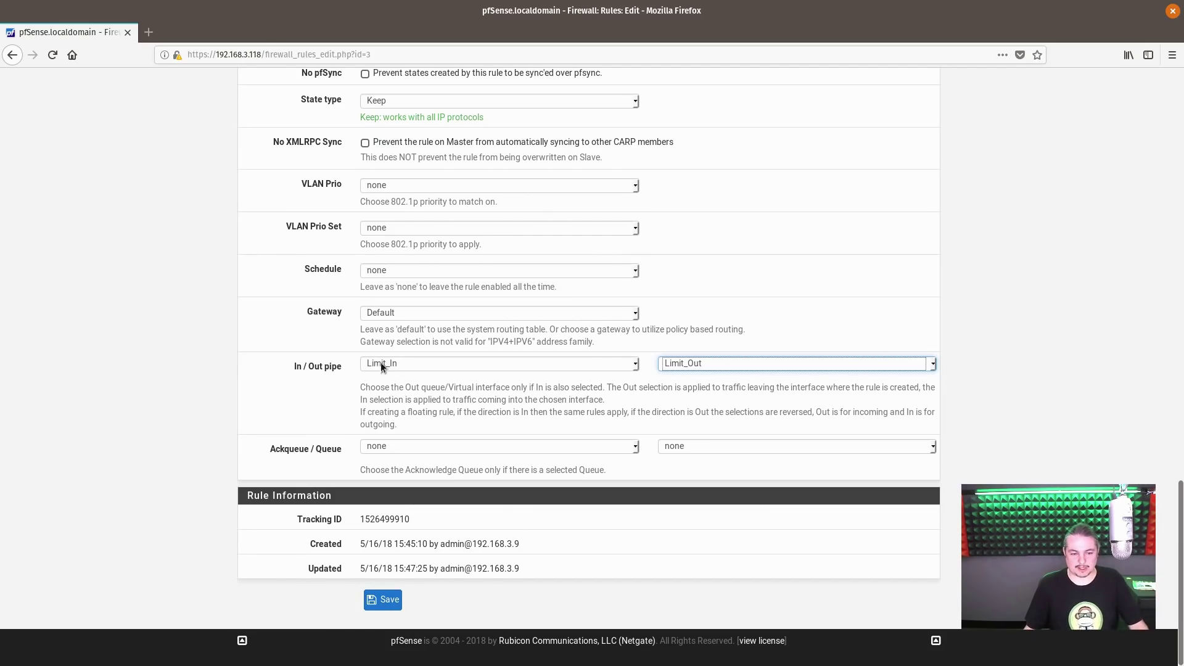
left_click(397, 603)
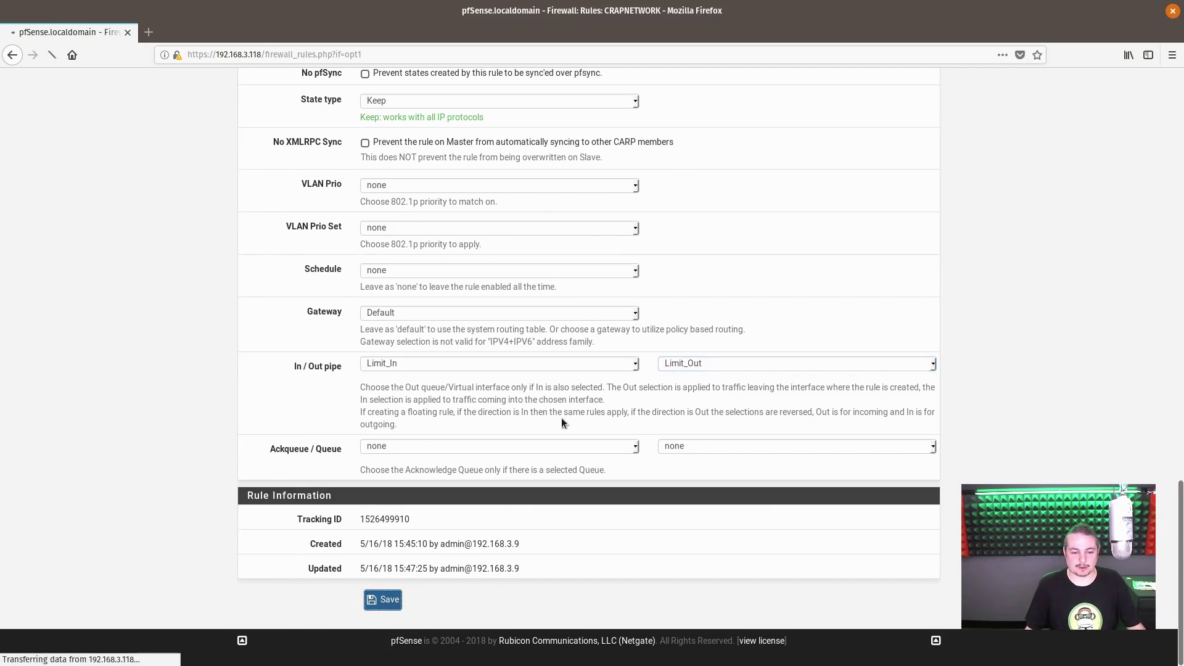
left_click(925, 179)
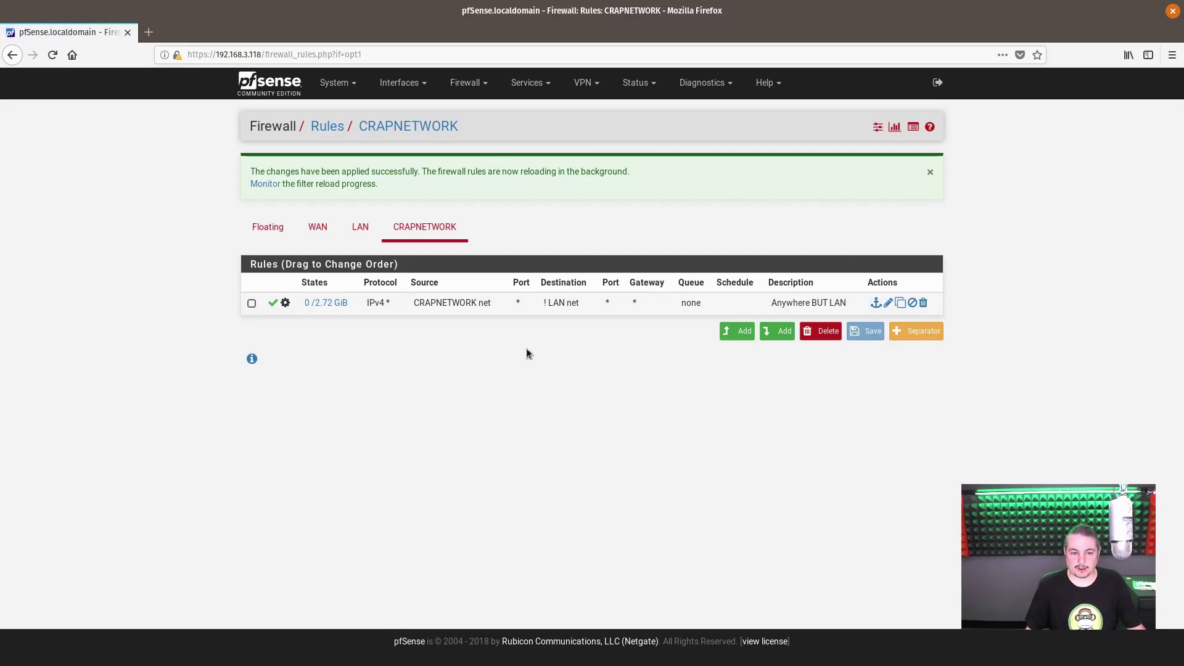
- Check the rule's limiters on its advanced-settings gear, then switch back to the ConnectWise session
mouse_move(287, 303)
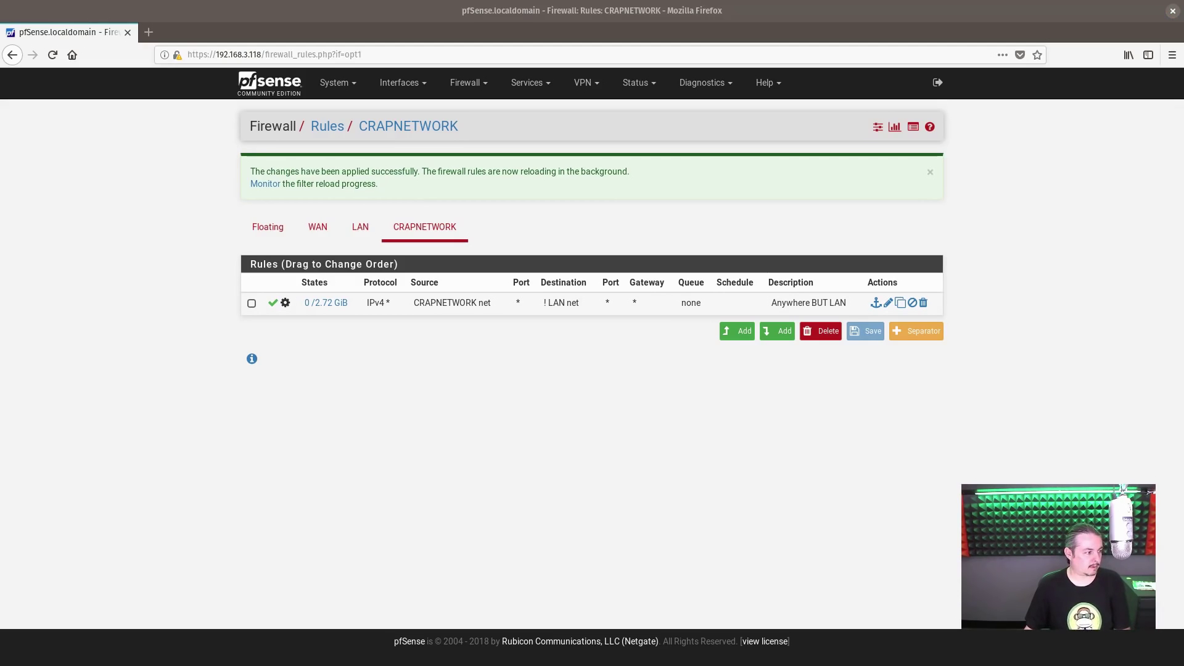
key("alt+Tab")
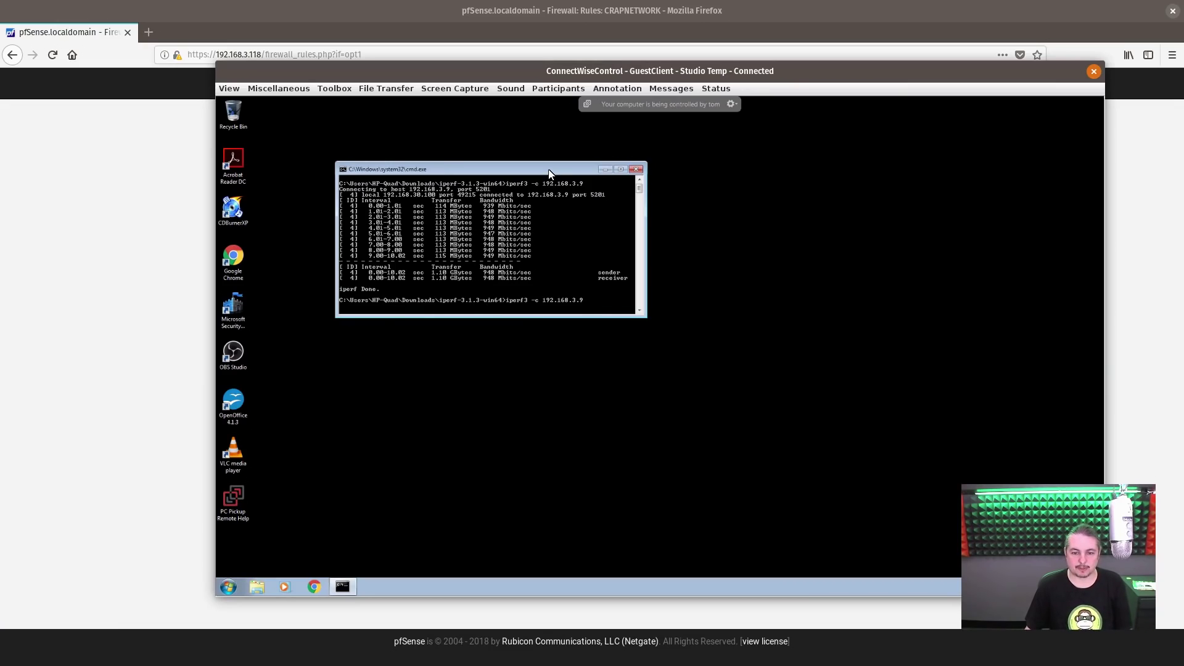
- Rerun iperf3 to 192.168.3.9, now only 5.03 Mbits/sec, then return to the pfSense dashboard
key("Return")
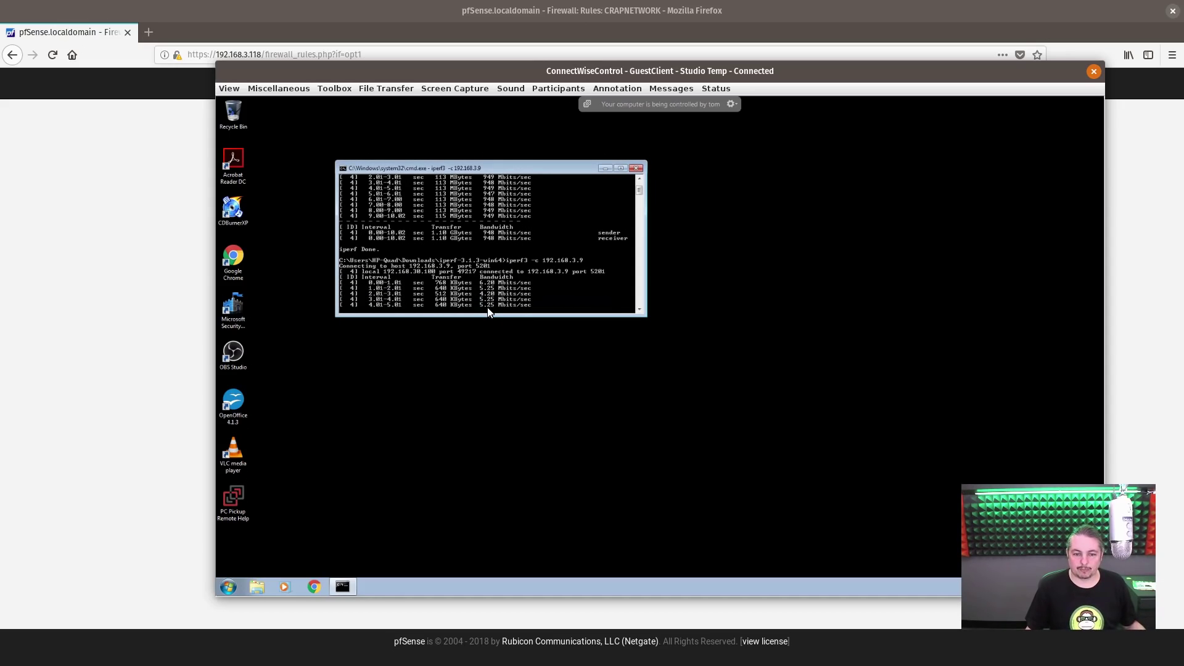
double_click(483, 70)
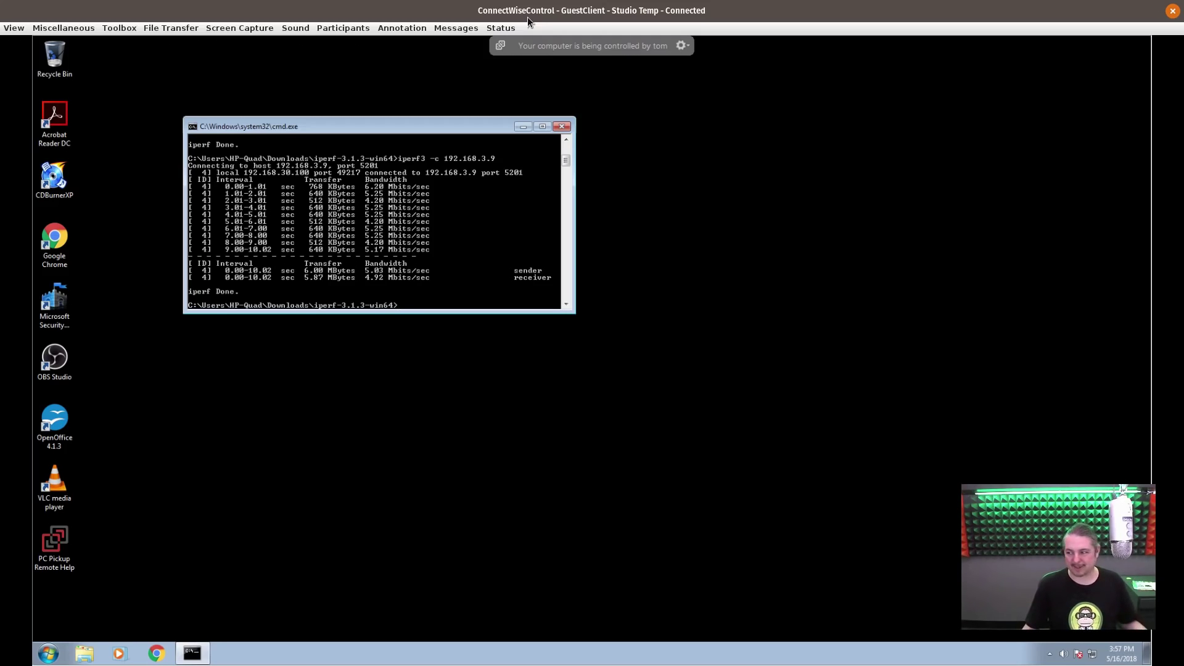
double_click(581, 2)
left_click_drag(748, 79, 62, 114)
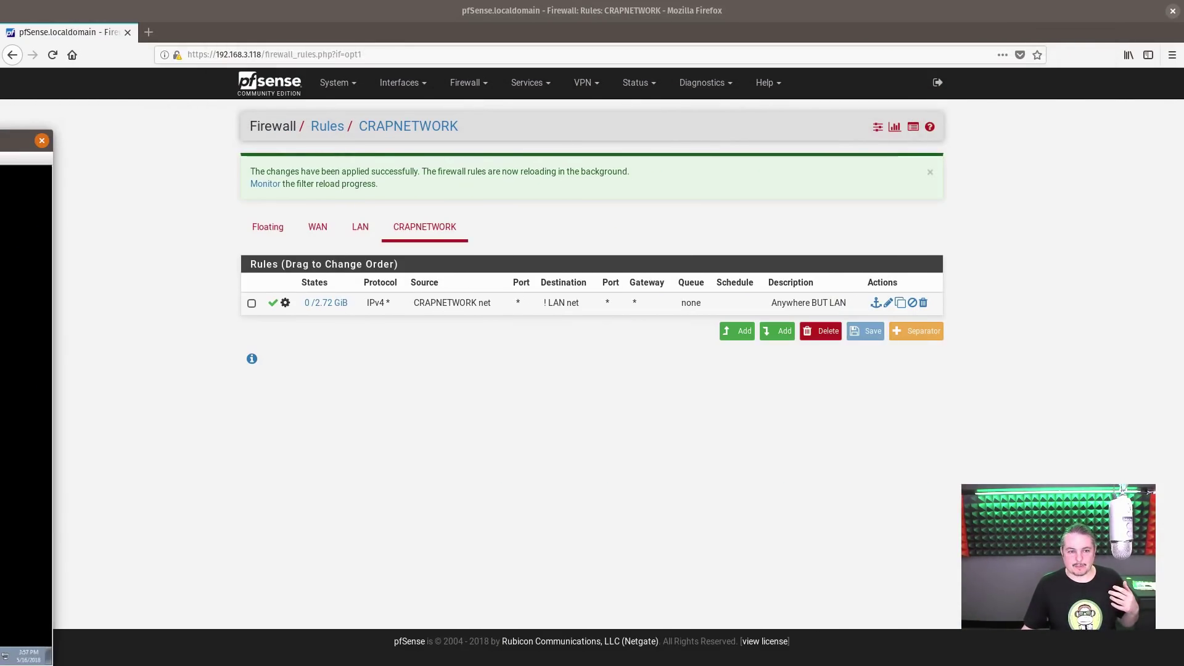
left_click(278, 85)
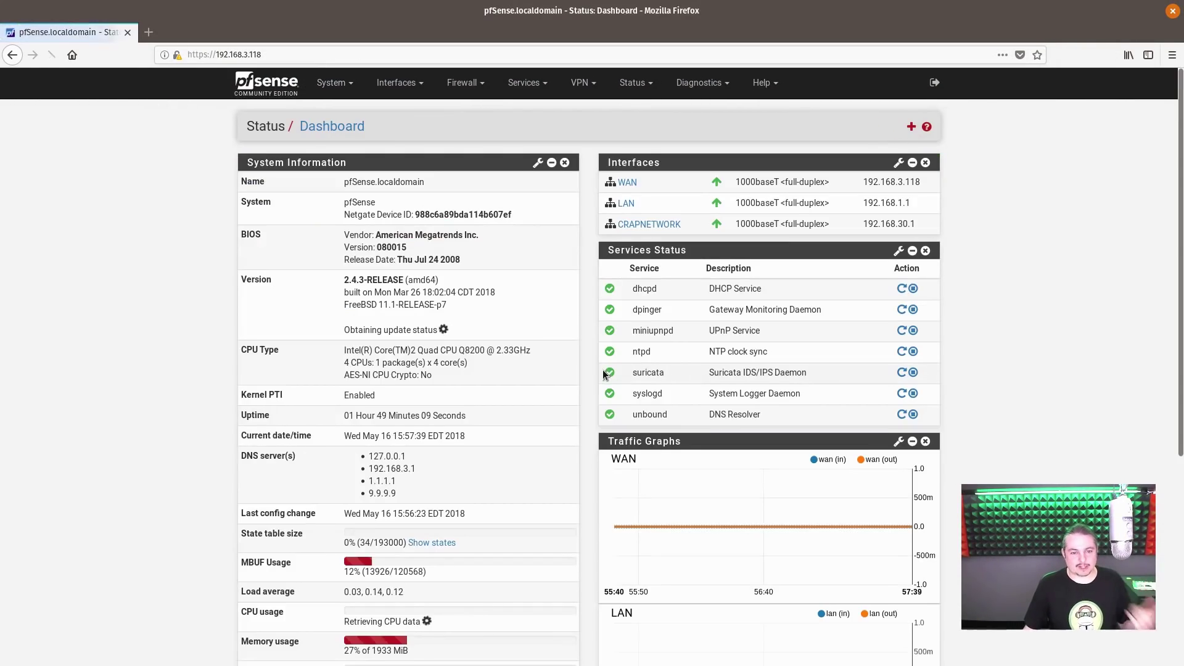